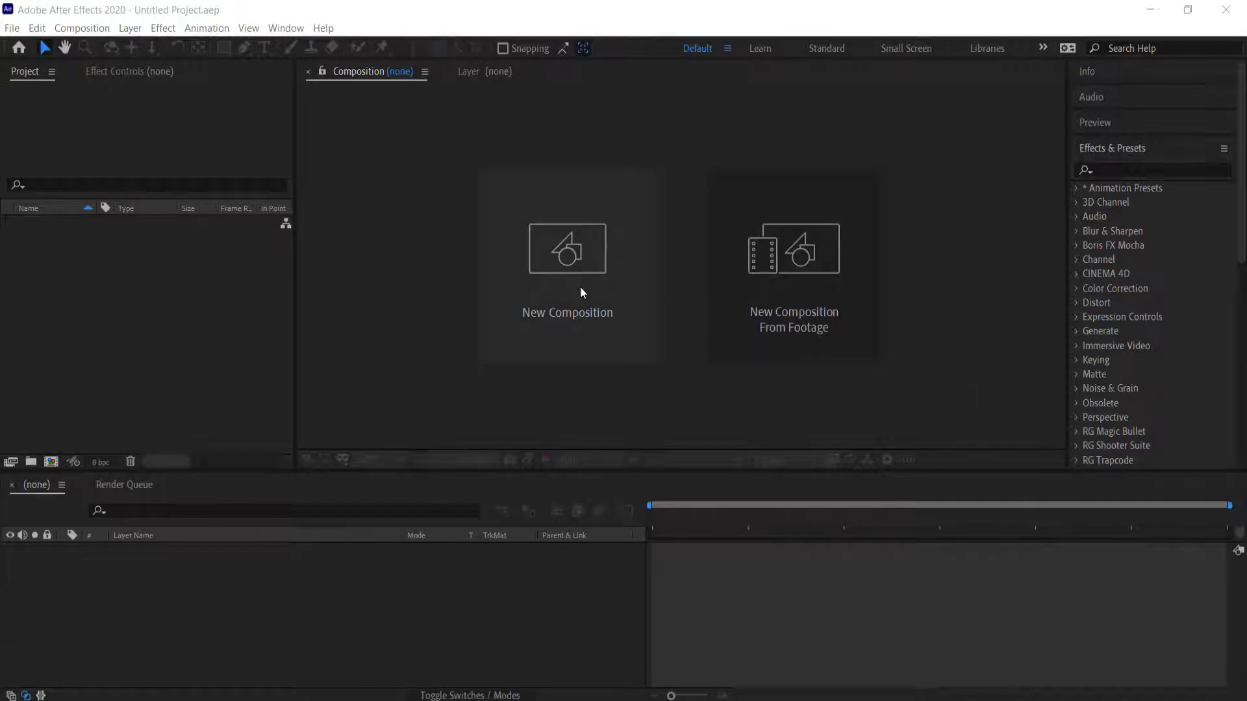
# Create a new 1920 x 1080 composition with the HDTV 1080 24 preset and a 15-second duration.
pyautogui.click(578, 290)
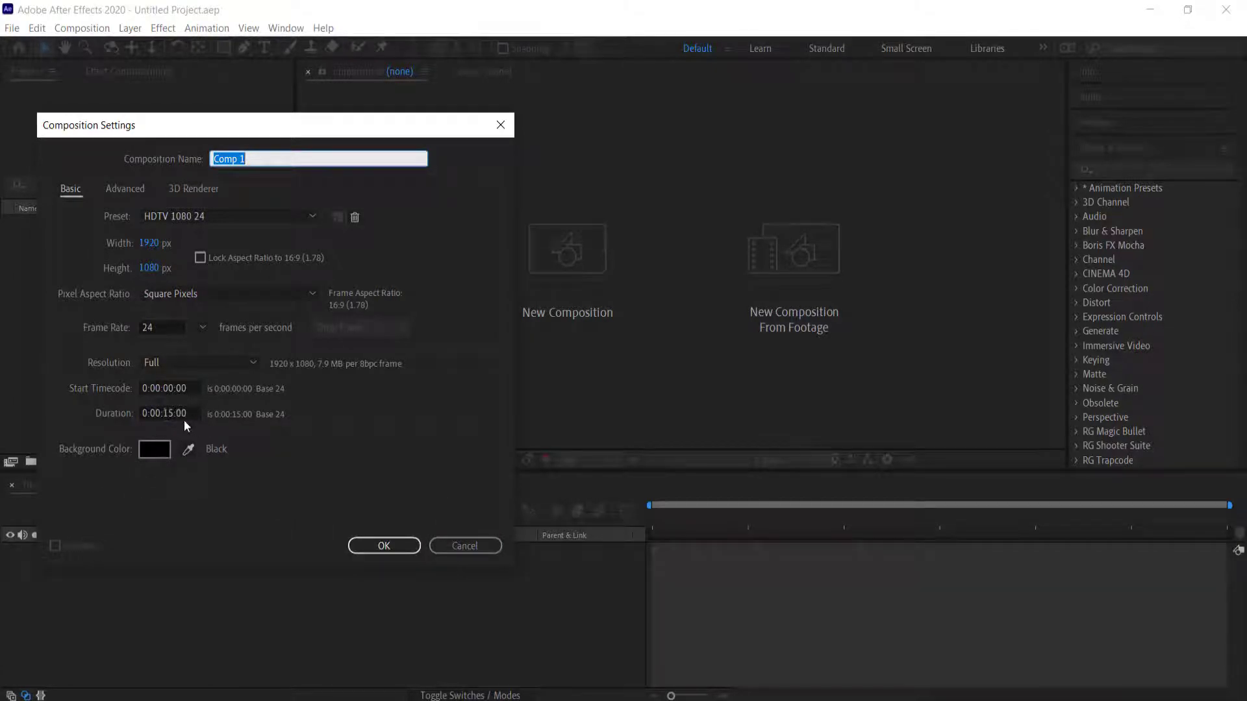
pyautogui.click(381, 548)
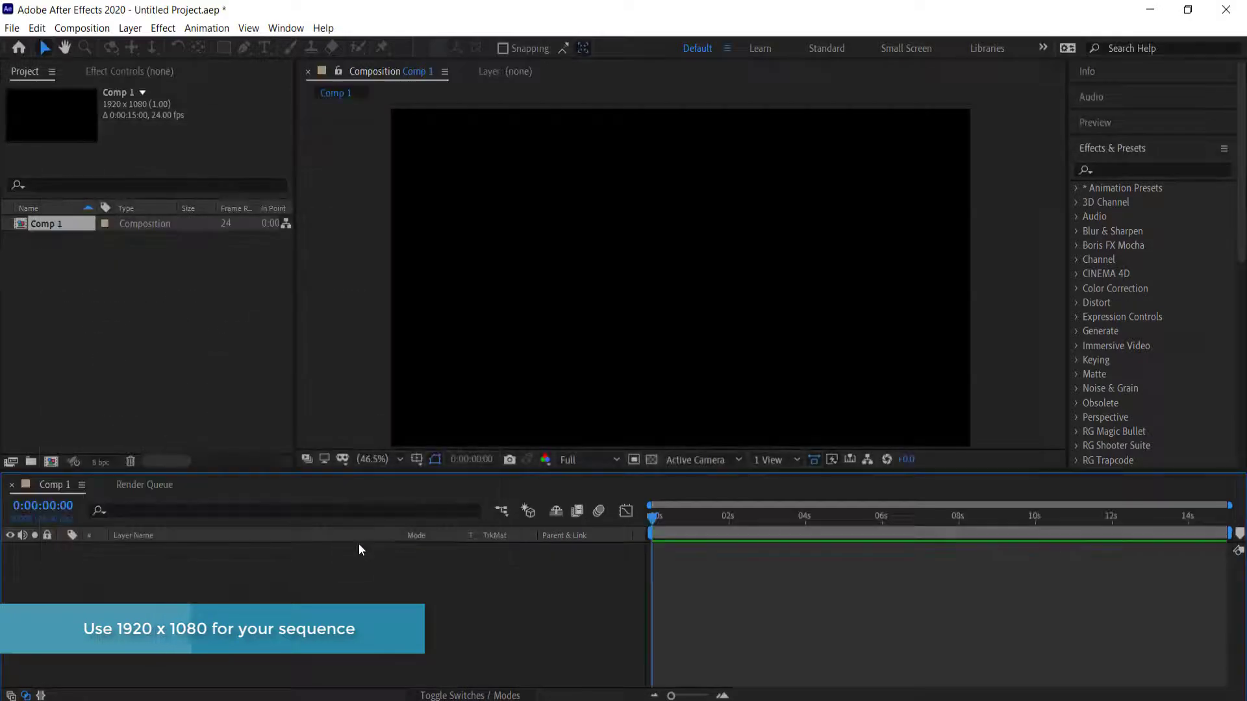
# Import design-space-paper-textured-background.jpg into the project and add it to Comp 1 as a layer.
pyautogui.rightClick(103, 300)
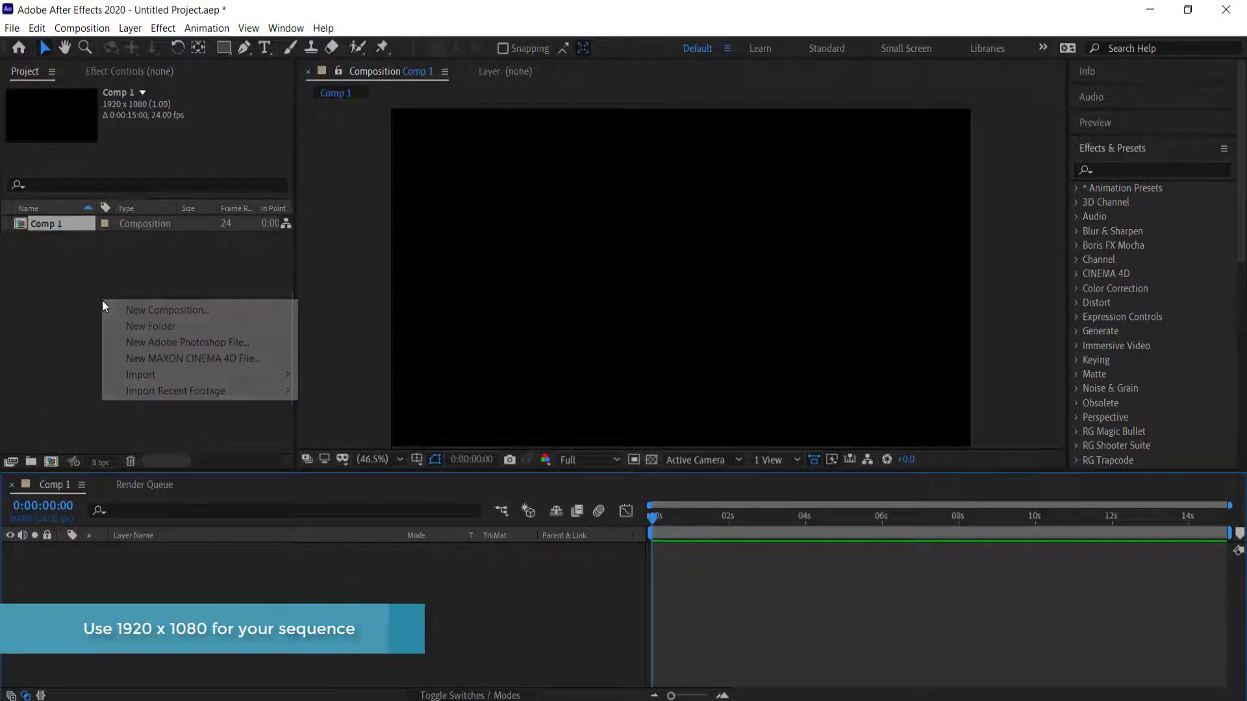
pyautogui.moveTo(214, 375)
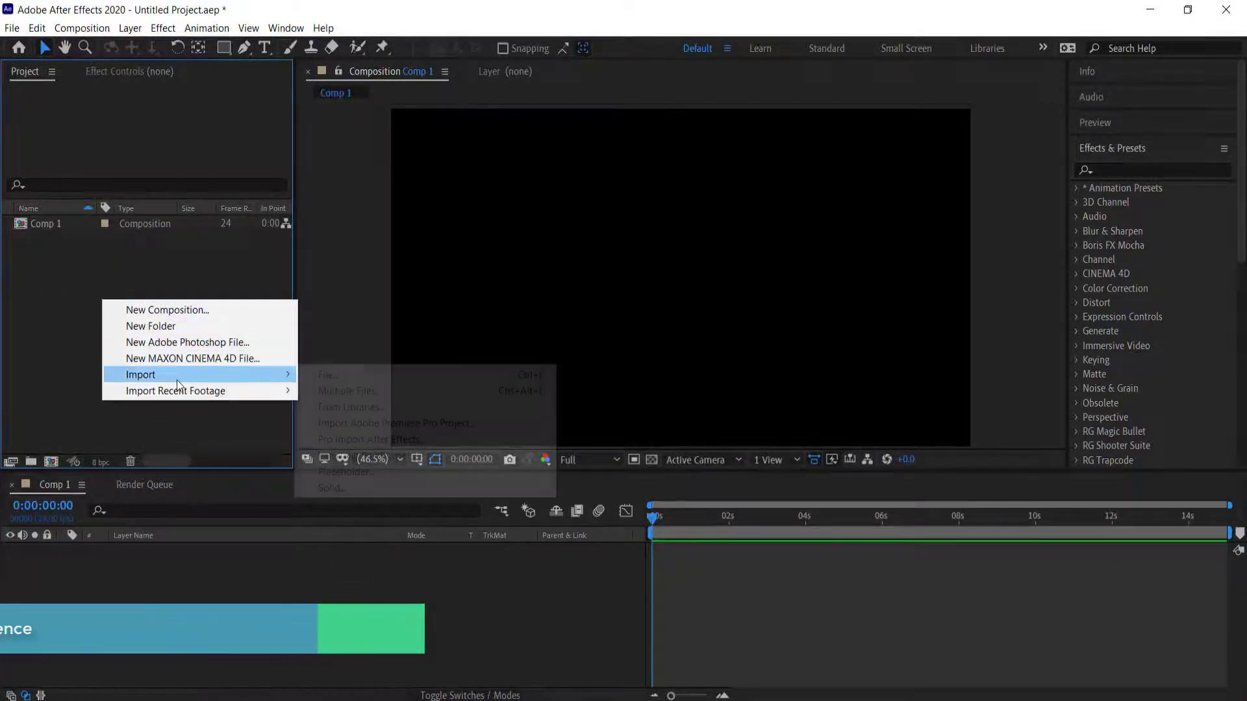
pyautogui.click(327, 375)
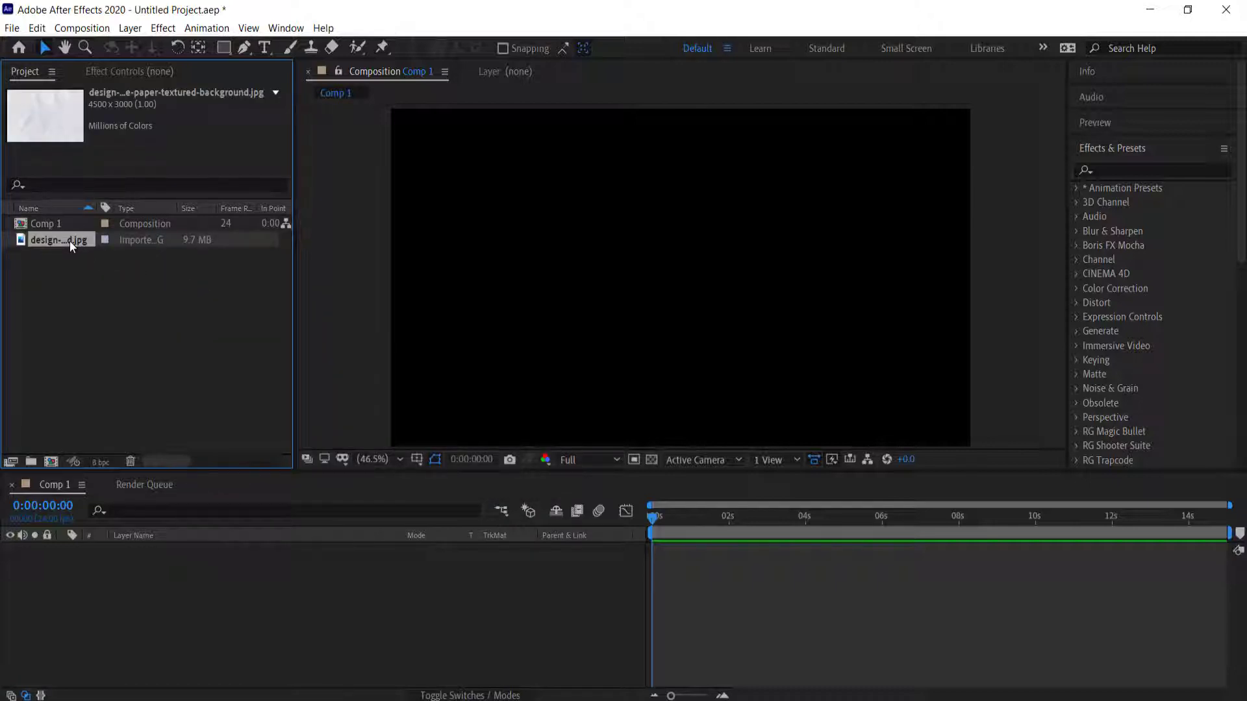
pyautogui.moveTo(69, 244); pyautogui.dragTo(192, 579)
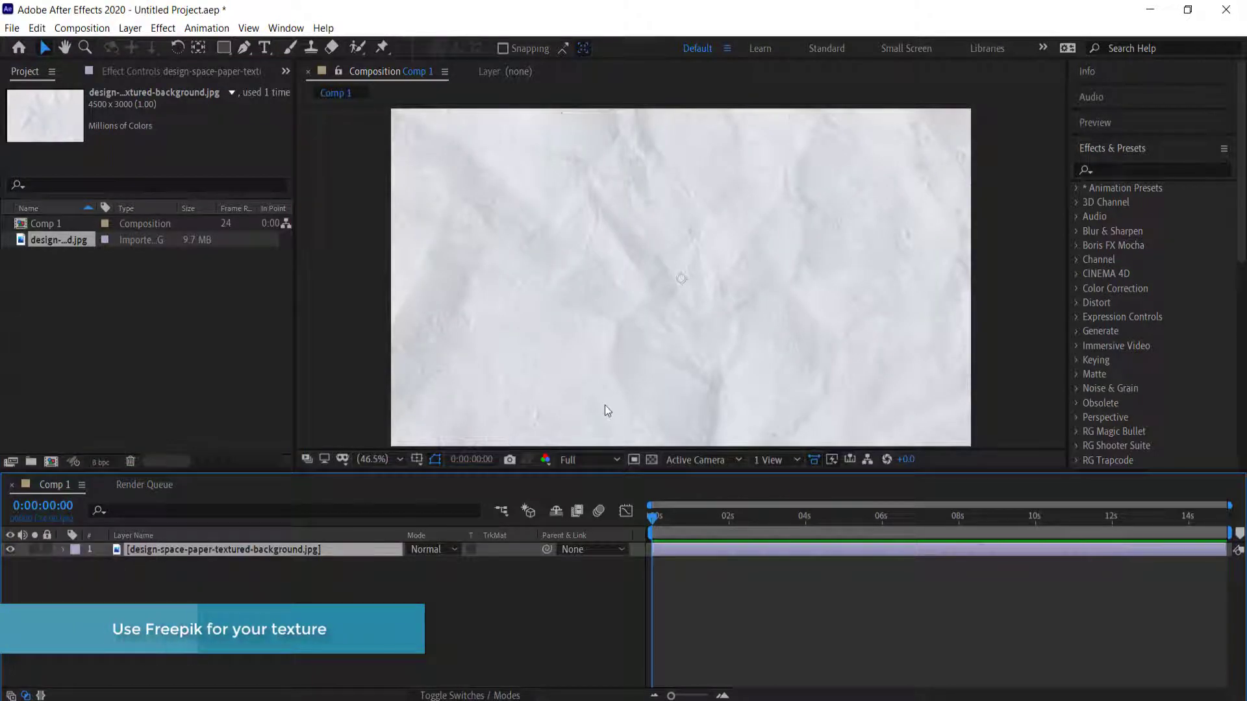
# Scale the paper texture layer down proportionally until it just covers the composition frame.
pyautogui.scroll(-6, 631, 392)
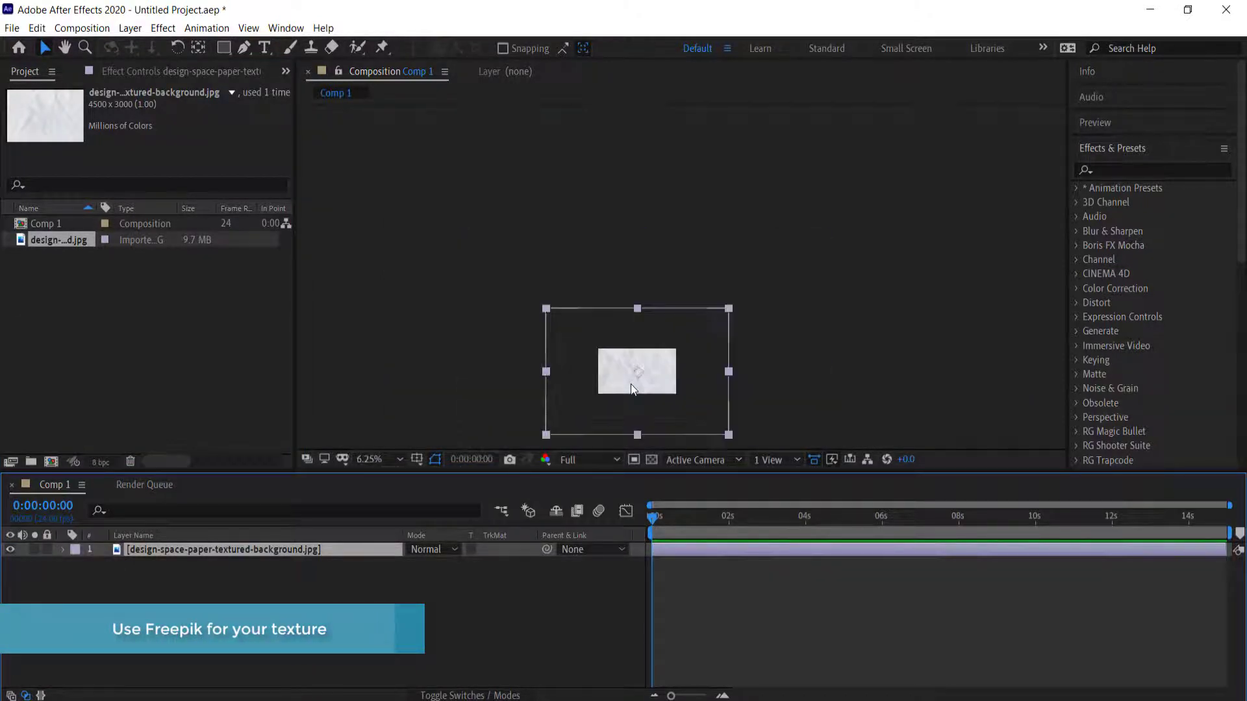
pyautogui.moveTo(730, 436); pyautogui.dragTo(679, 408)
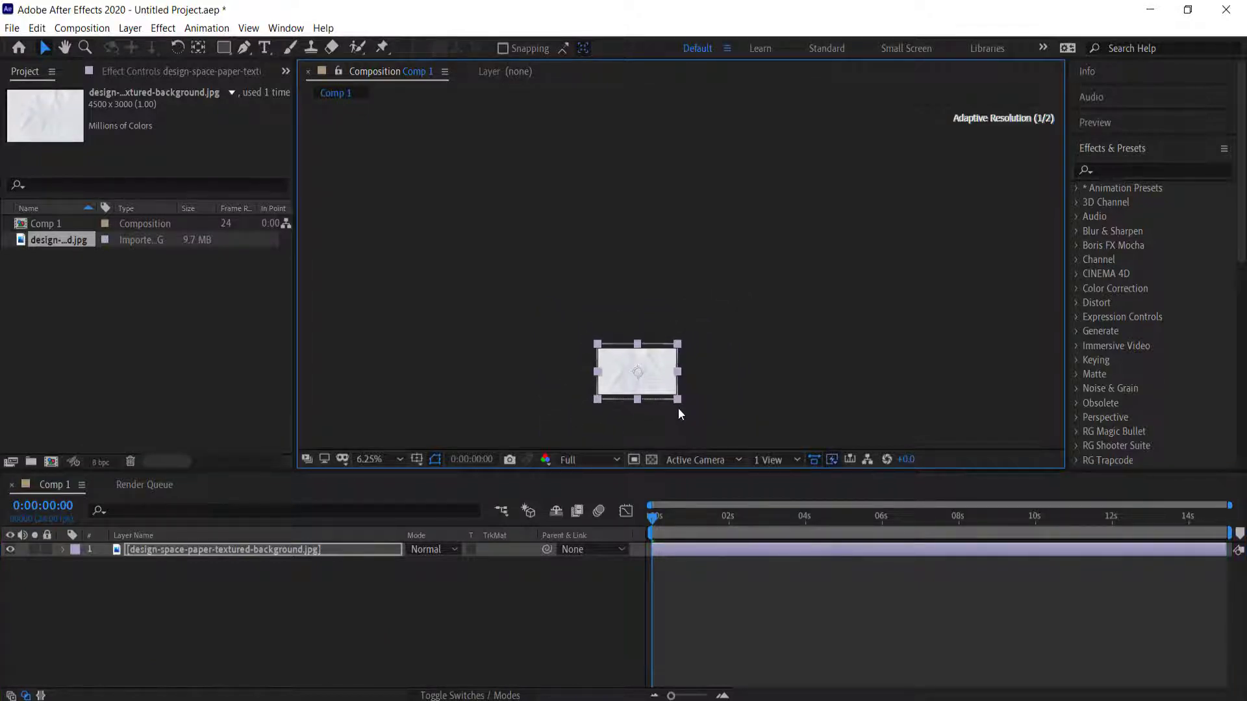
pyautogui.scroll(1, 632, 376)
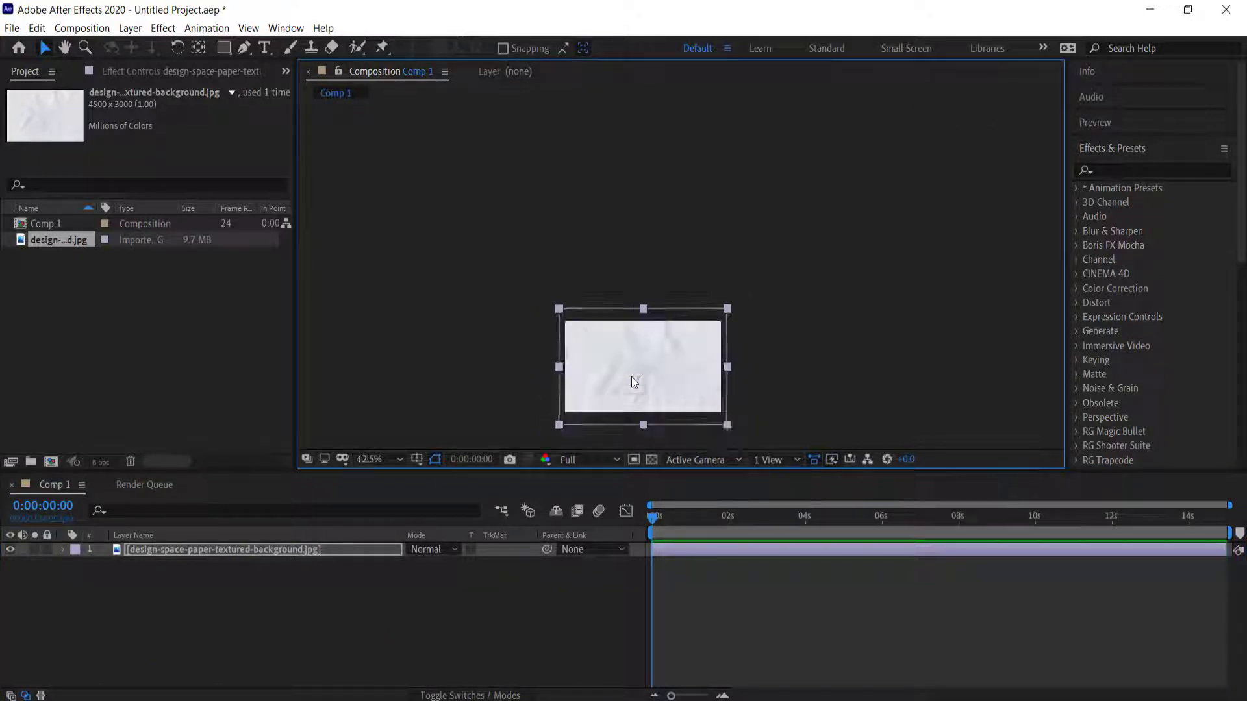
pyautogui.moveTo(729, 426); pyautogui.dragTo(725, 423)
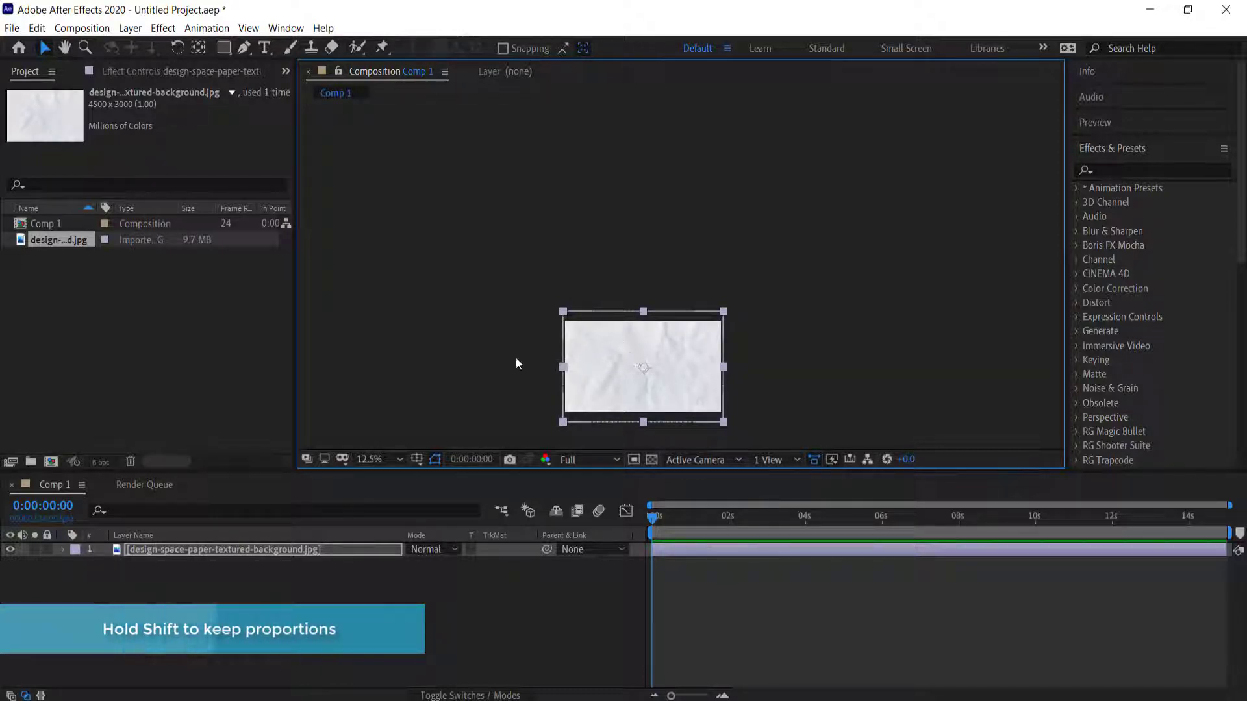
pyautogui.click(375, 586)
# Rename the paper texture layer as 1.
pyautogui.click(340, 551)
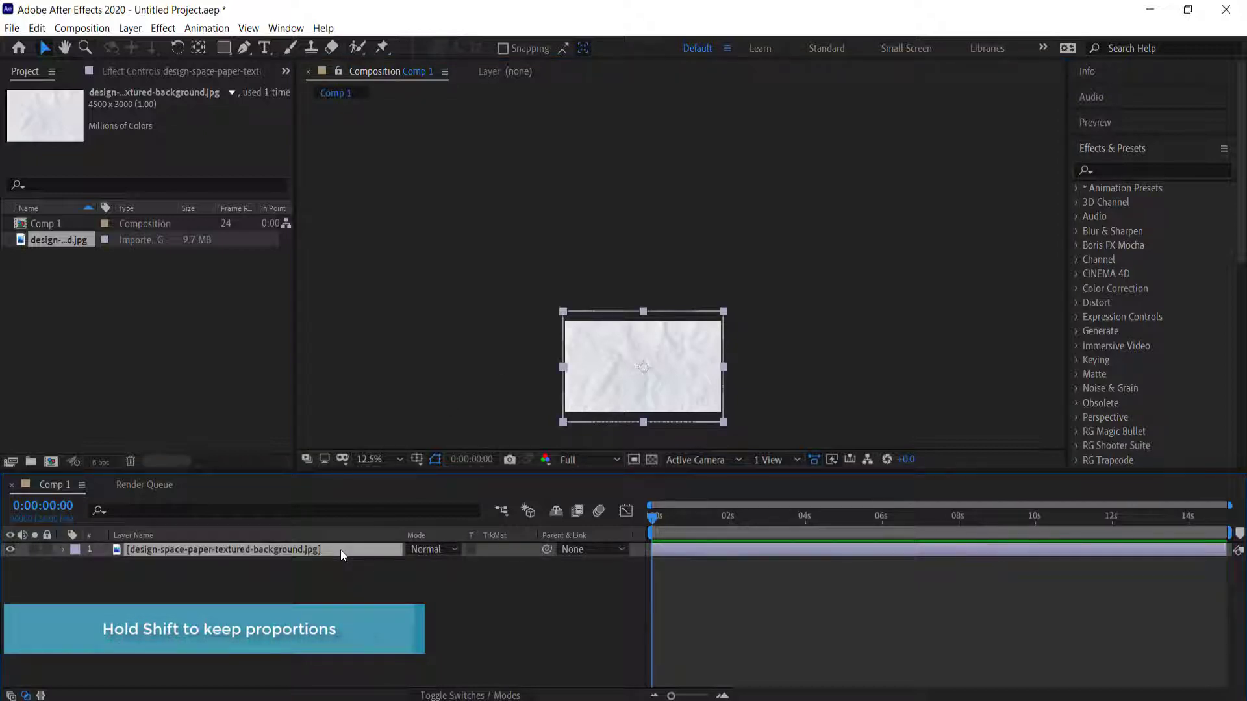
pyautogui.press('Return')
pyautogui.press('BackSpace')
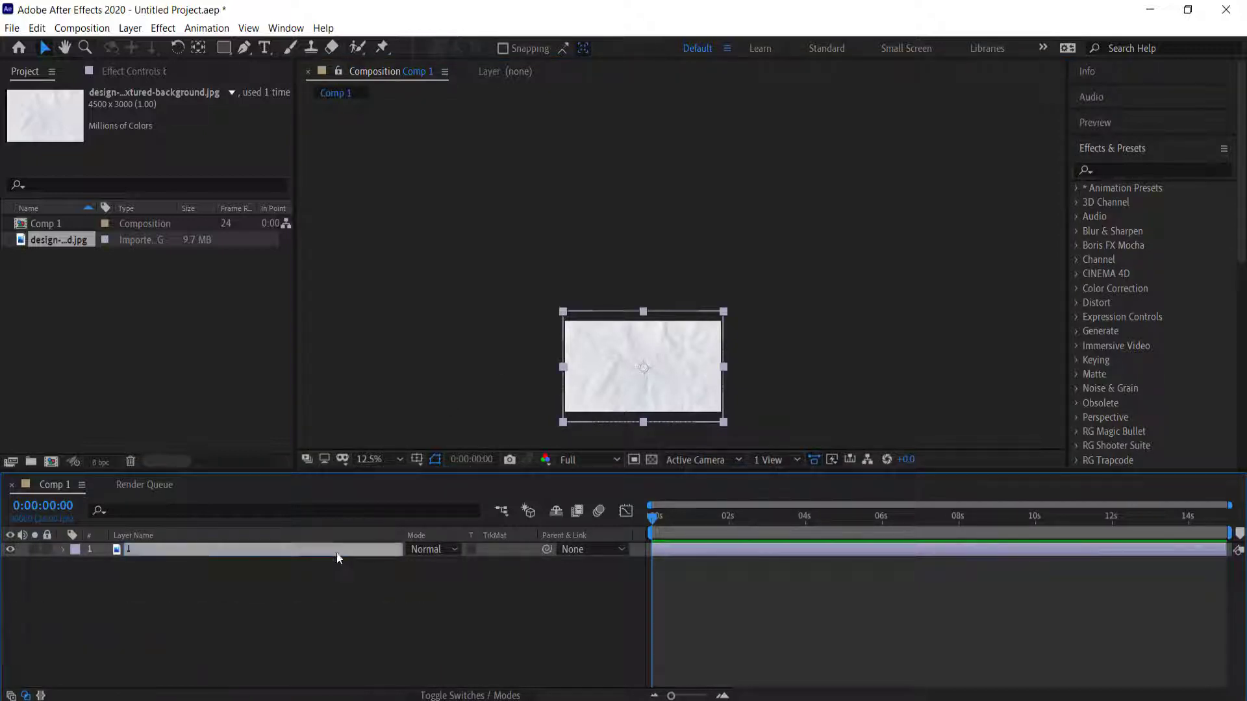
pyautogui.click(279, 603)
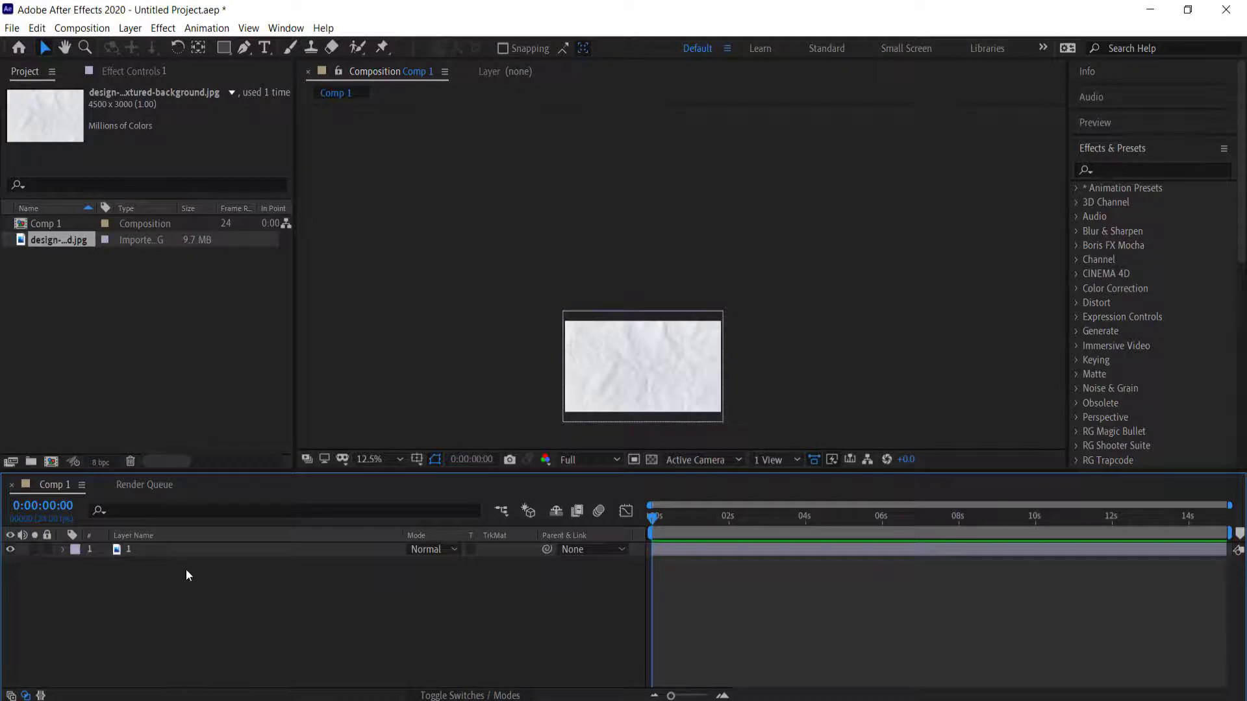
# Duplicate layer 1 and hide the original.
pyautogui.click(187, 551)
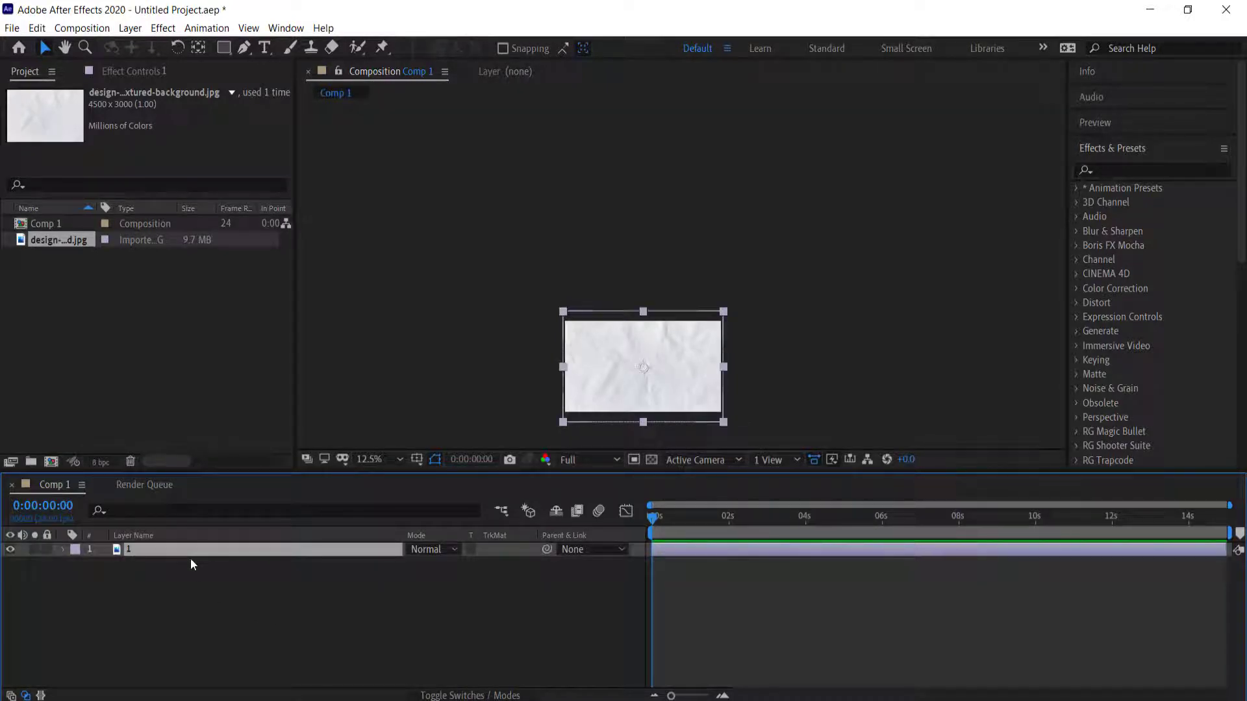
pyautogui.hotkey('ctrl', 'd')
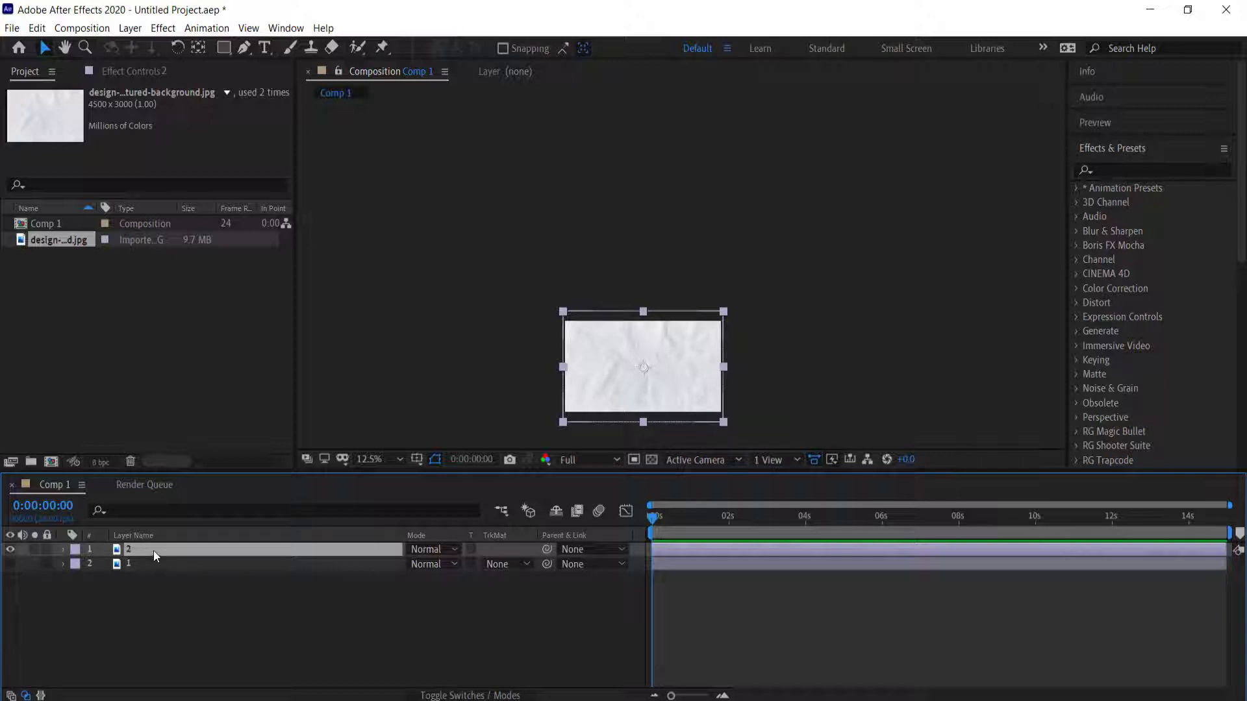
# Set layer 2's rotation to 90° and scale it up proportionally to fill the composition's width.
pyautogui.press('r')
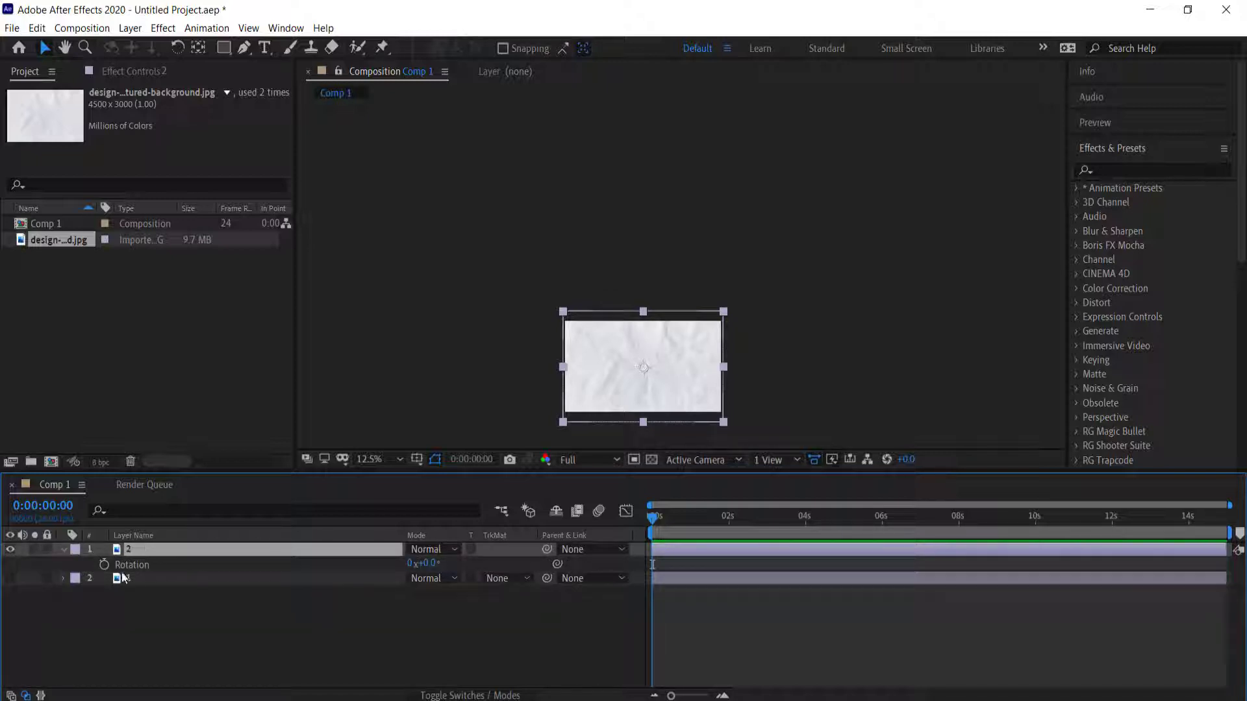
pyautogui.click(431, 563)
pyautogui.write('90')
pyautogui.press('Return')
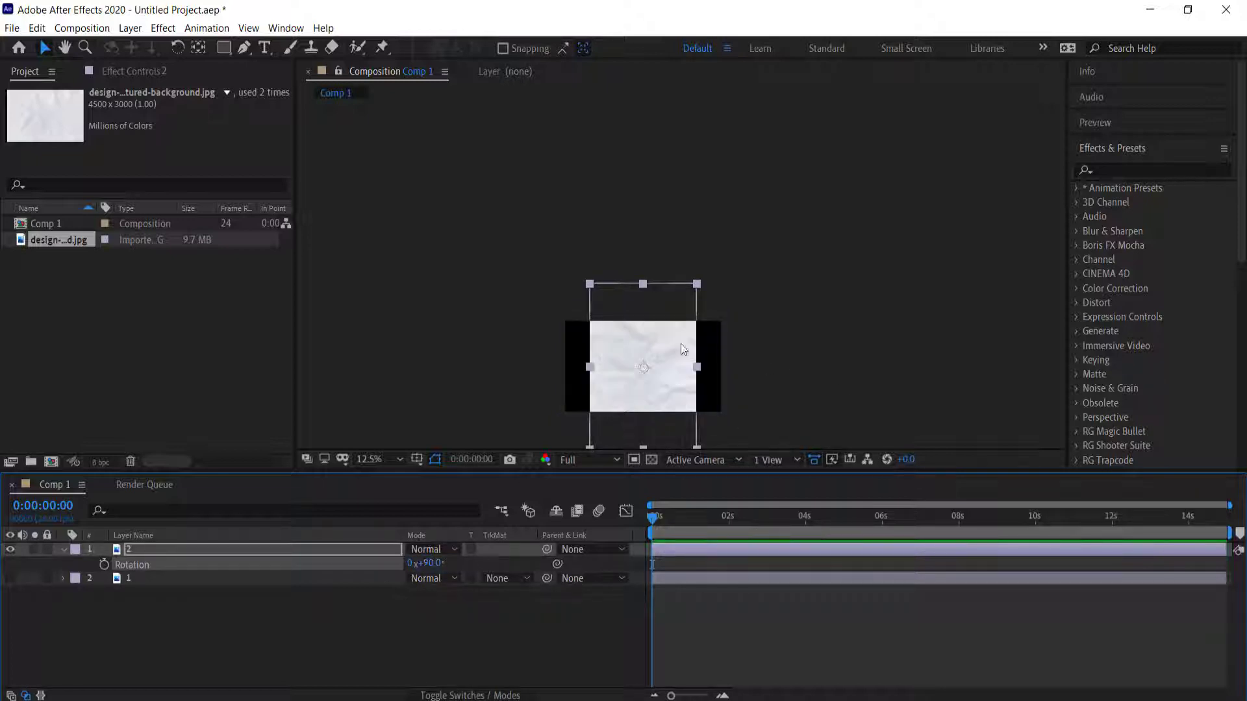
pyautogui.scroll(1, 624, 336)
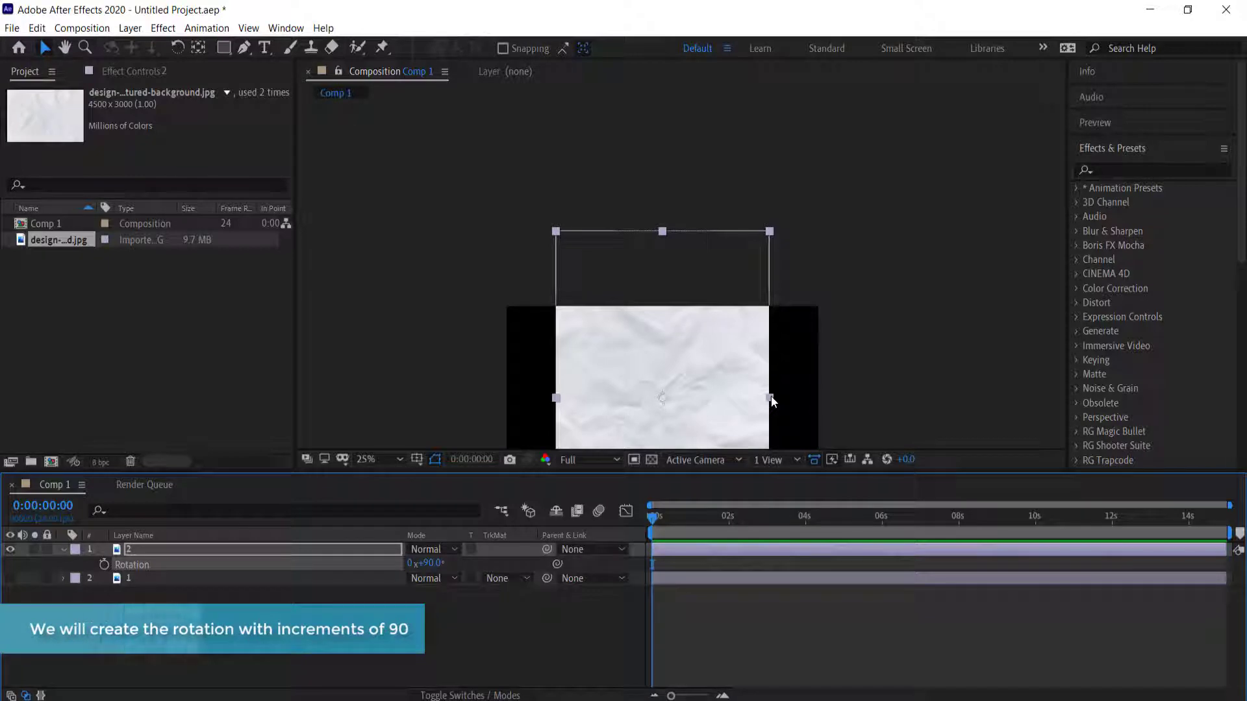
pyautogui.moveTo(771, 397); pyautogui.dragTo(821, 400)
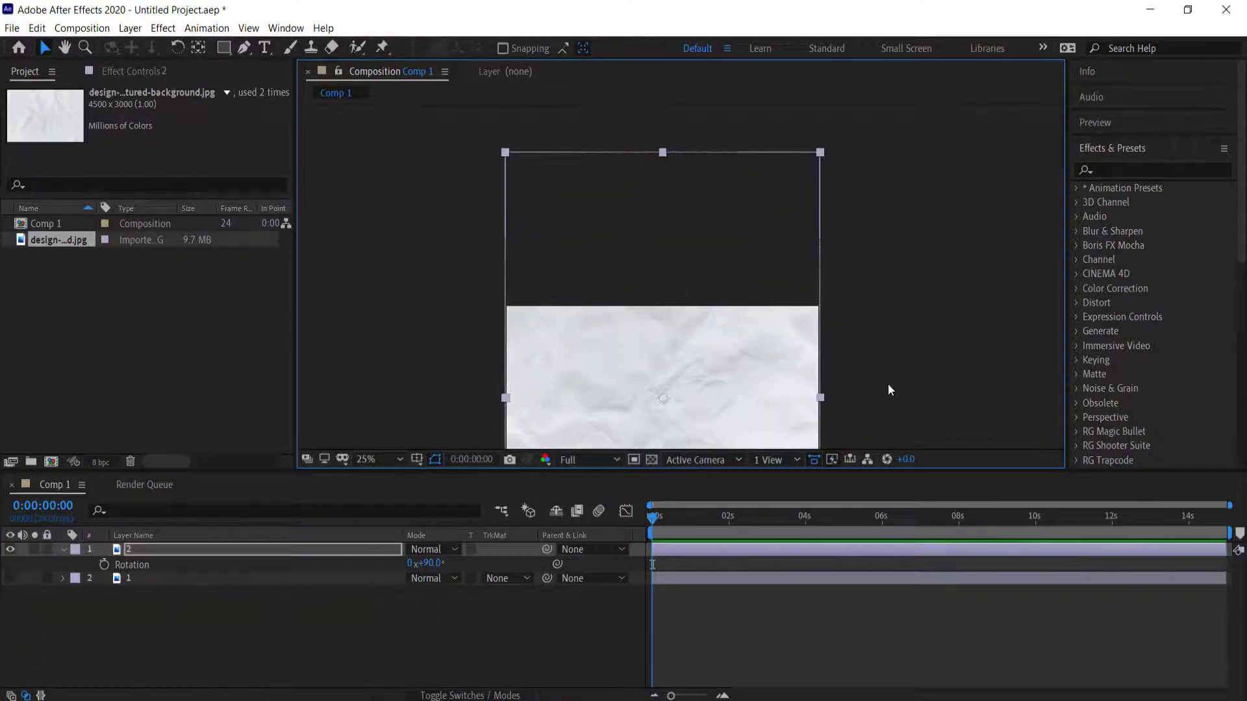
# Move layer 2 down until its upper edge lines up with the upper edge of the composition frame.
pyautogui.hotkey('ctrl', 'alt', 'shift', 'h')
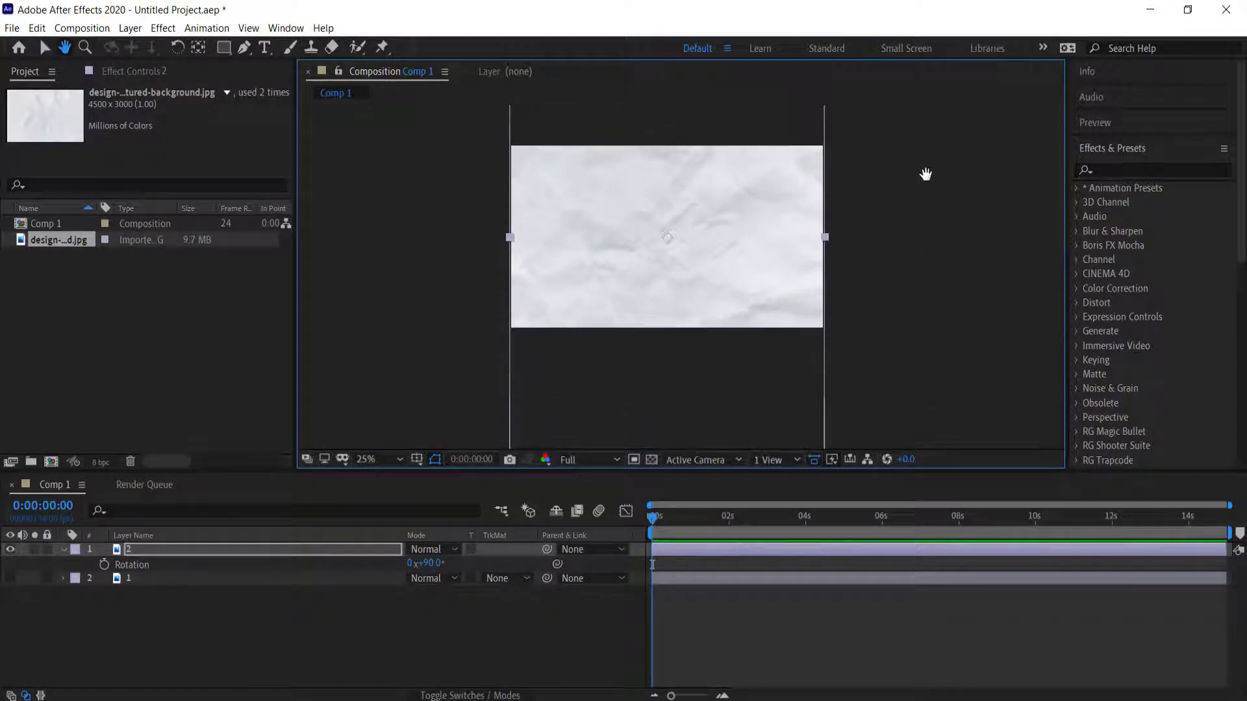
pyautogui.moveTo(734, 205); pyautogui.dragTo(739, 357)
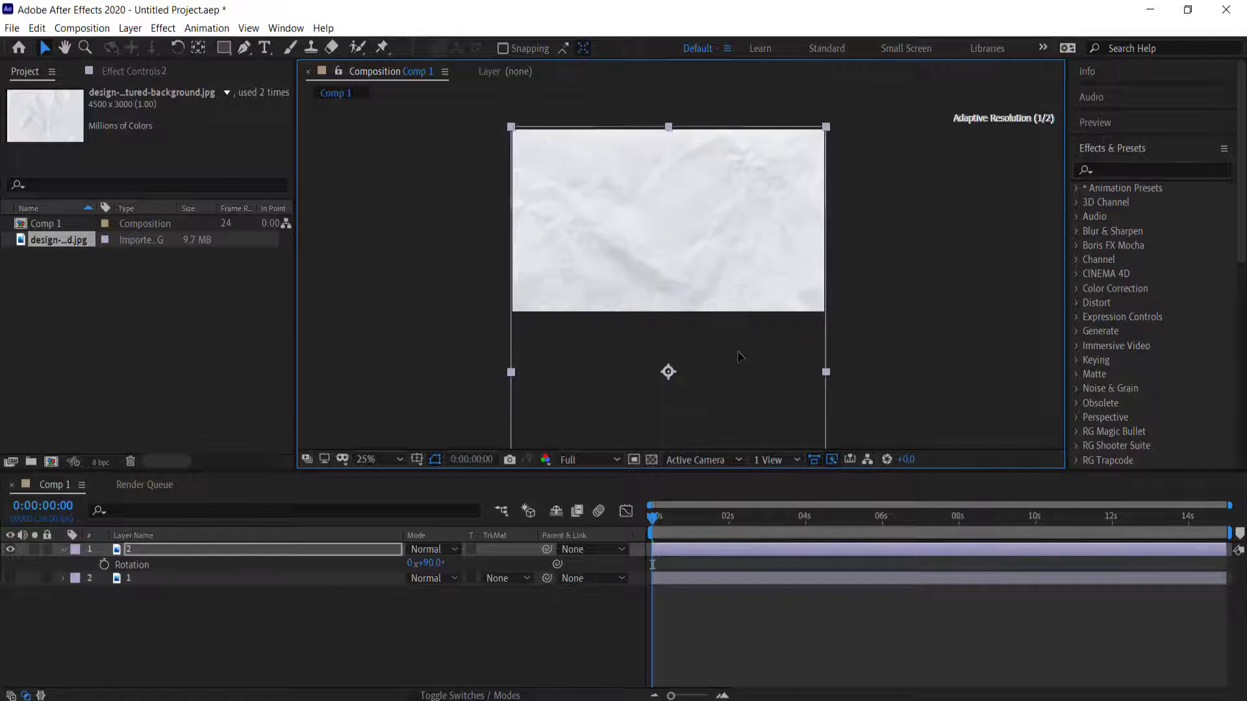
pyautogui.click(935, 256)
pyautogui.click(442, 585)
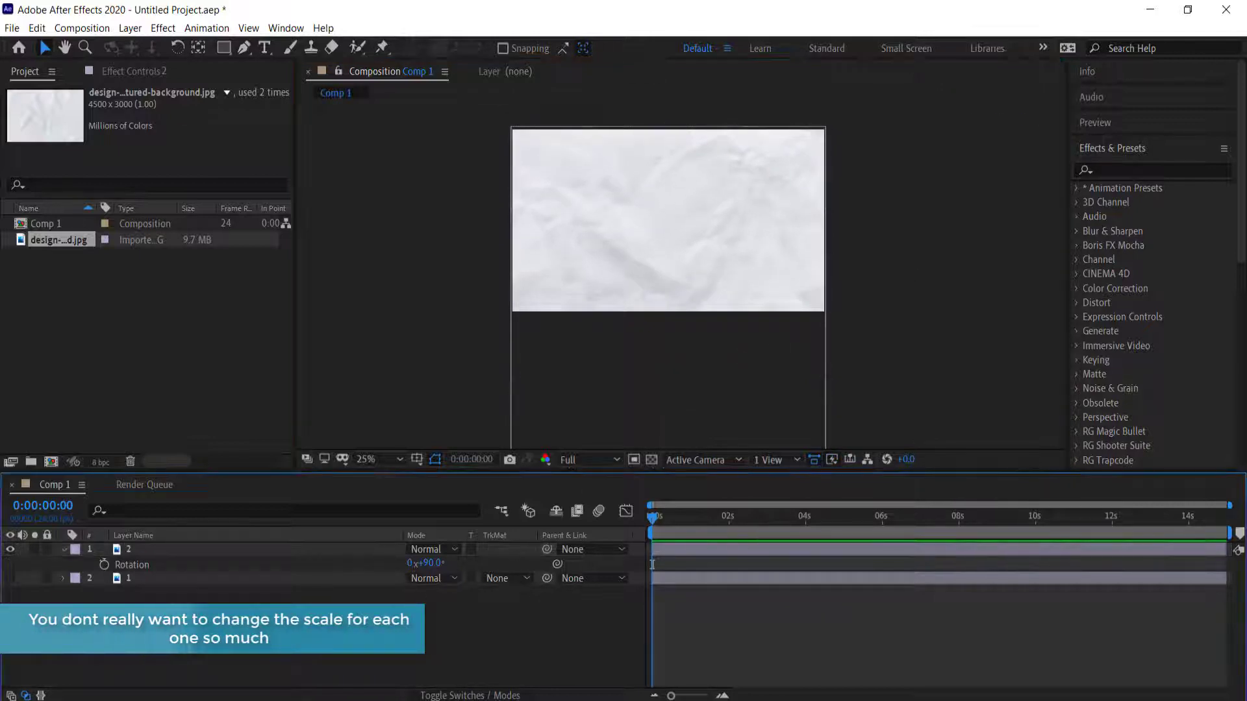
# Duplicate layer 2 and hide the original.
pyautogui.click(129, 551)
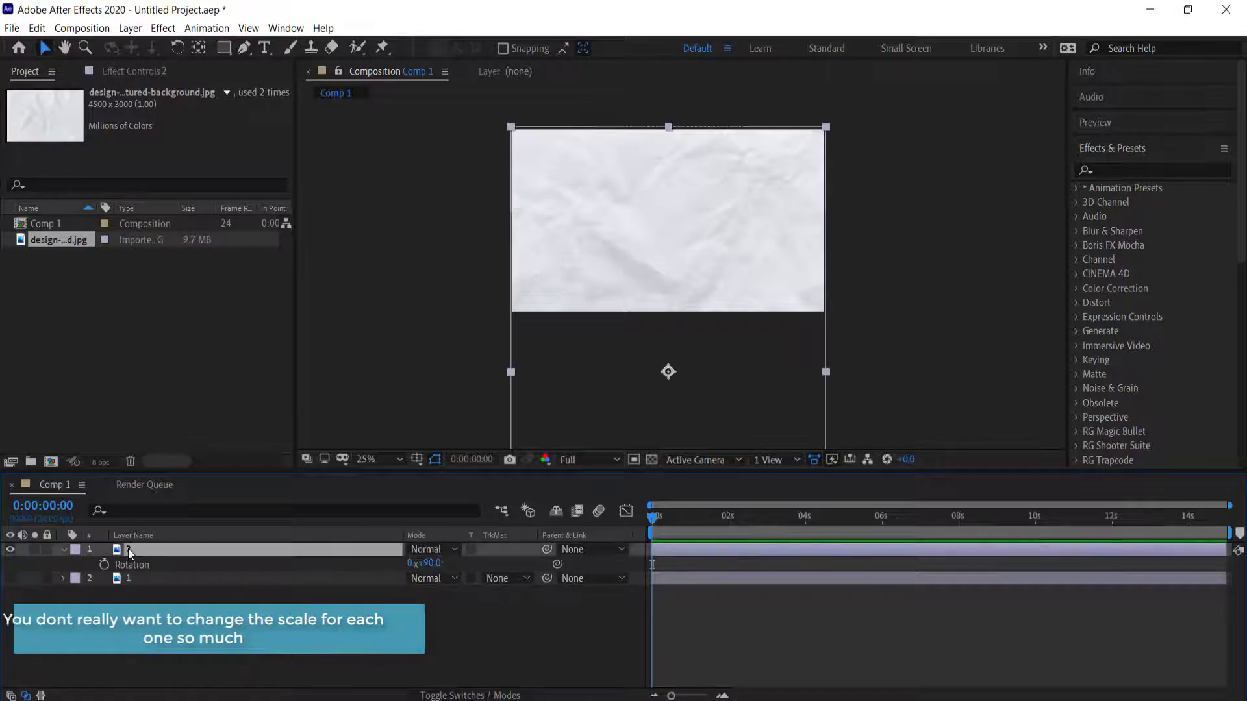
pyautogui.hotkey('ctrl', 'd')
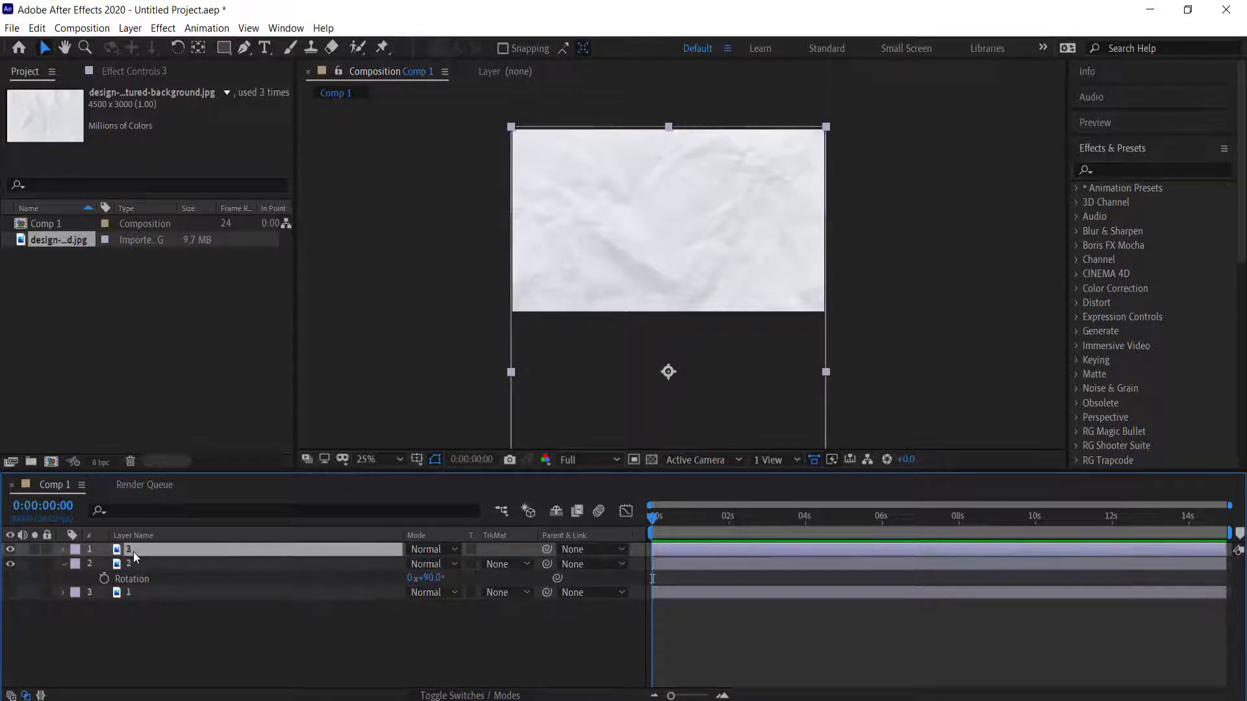
pyautogui.click(9, 564)
# Set layer 3's rotation to 180°.
pyautogui.press('r')
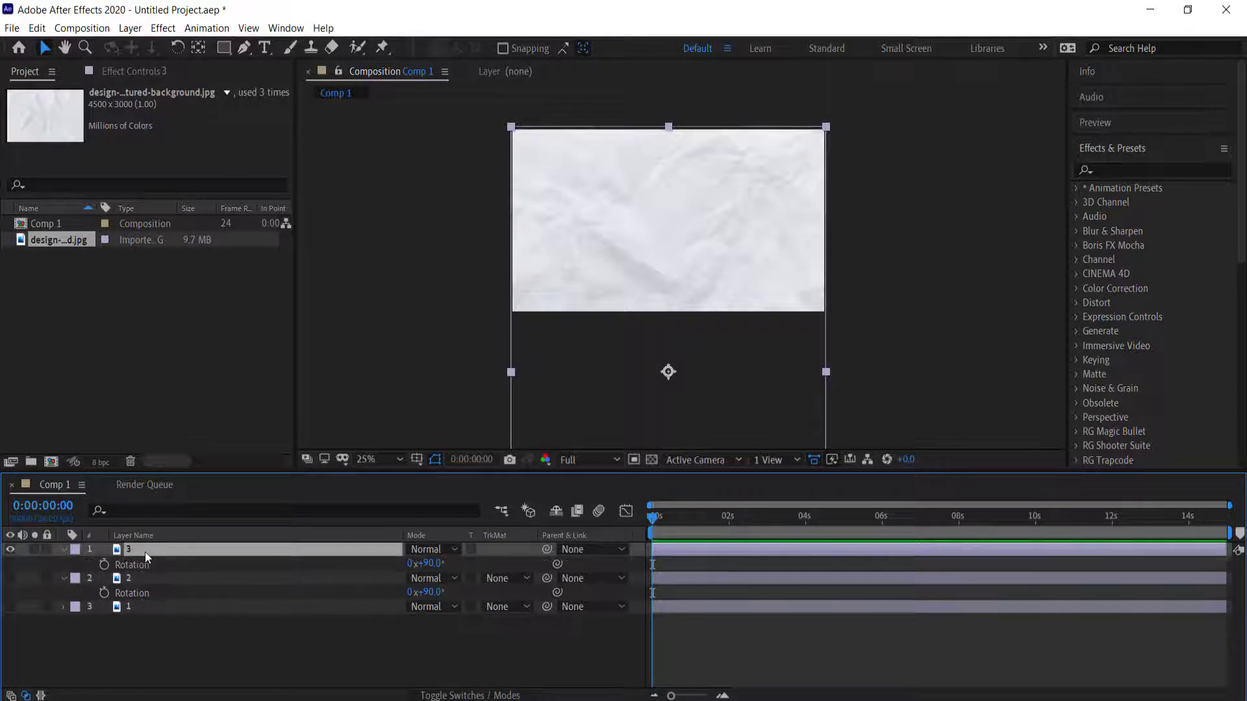
pyautogui.click(438, 564)
pyautogui.press('Return')
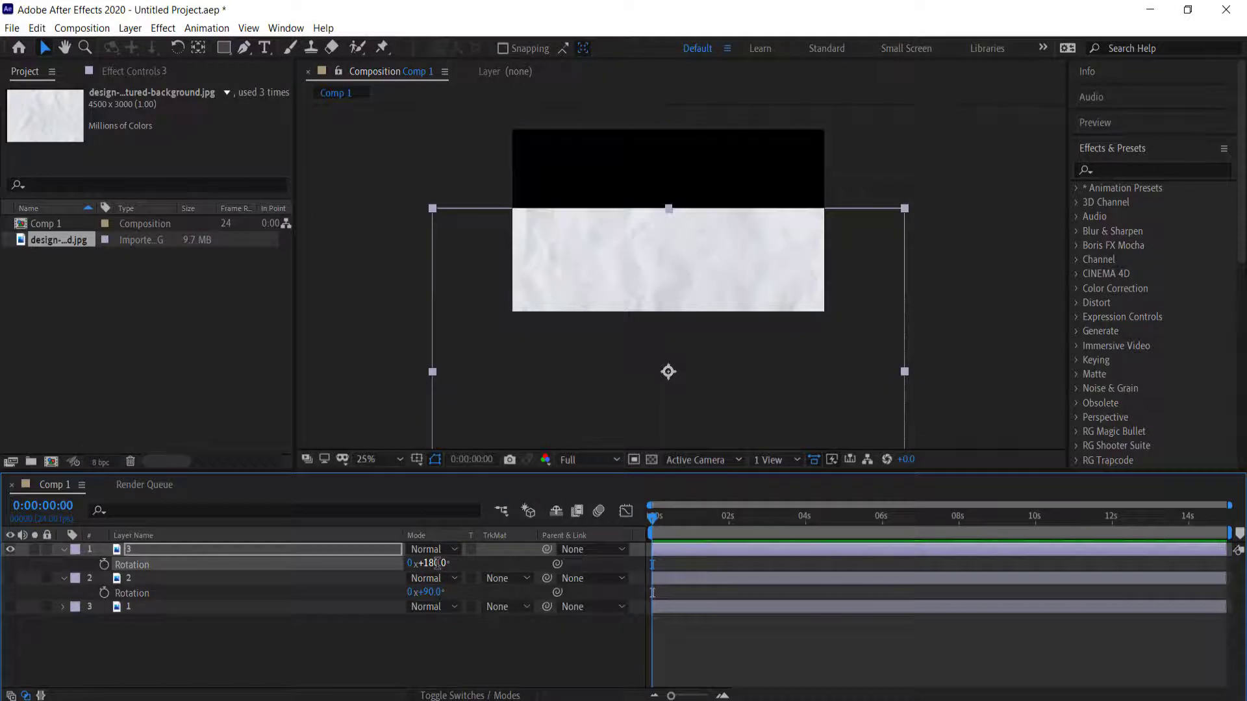
# Scale layer 3 down to the composition's width and move it up so its lower edge meets the frame's lower edge.
pyautogui.moveTo(906, 370); pyautogui.dragTo(831, 360)
pyautogui.moveTo(645, 298); pyautogui.dragTo(645, 134)
pyautogui.click(890, 236)
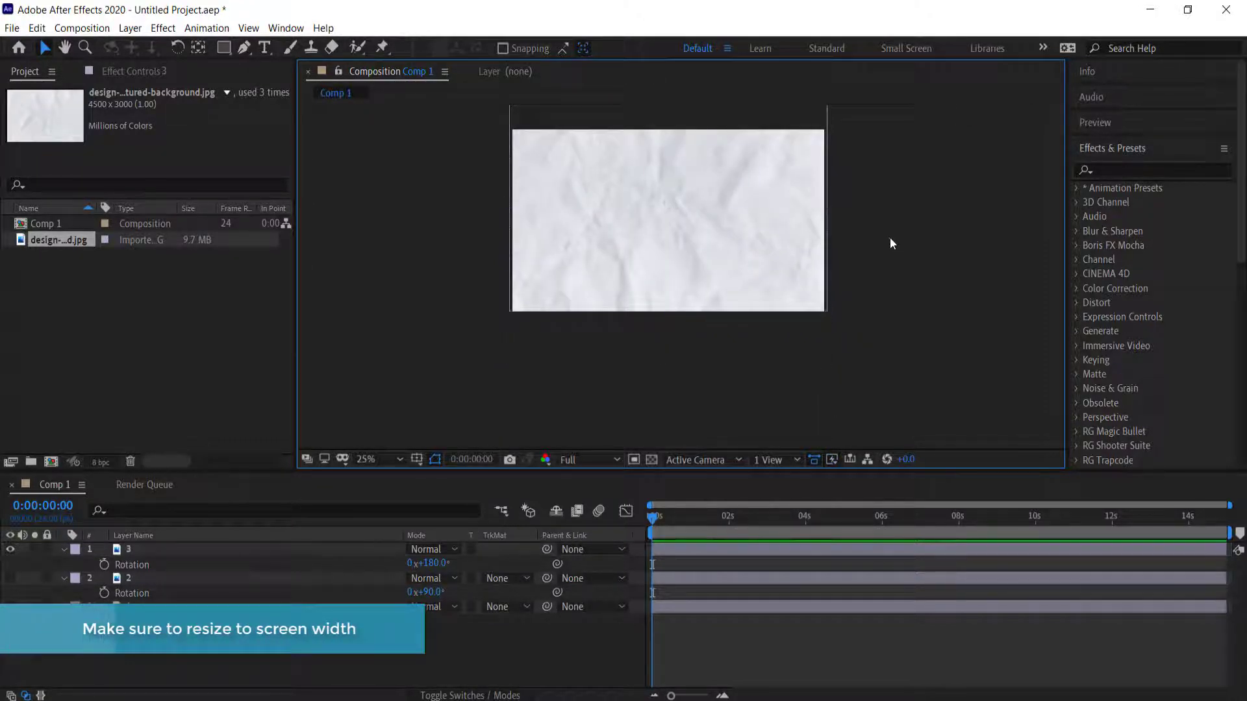
# Duplicate layer 3 and hide the original.
pyautogui.click(696, 216)
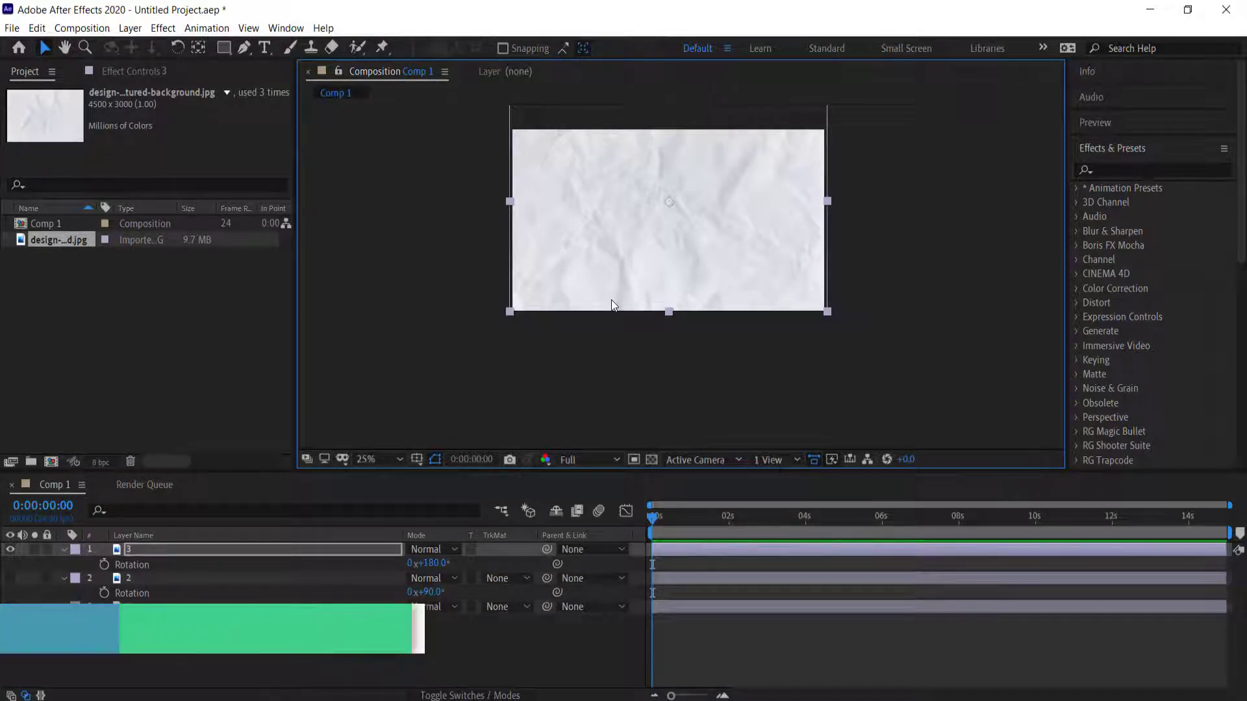
pyautogui.click(139, 550)
pyautogui.hotkey('ctrl', 'd')
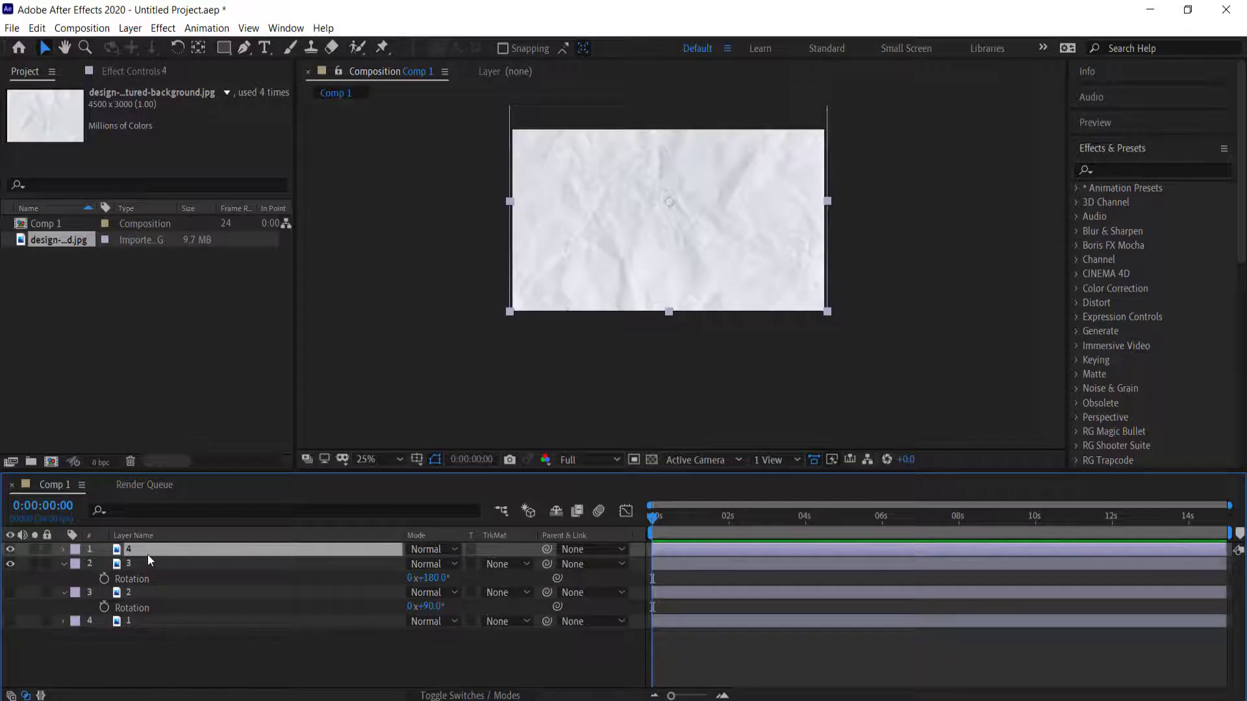
# Set layer 4's rotation to 270° by adding 90 to the current value.
pyautogui.press('r')
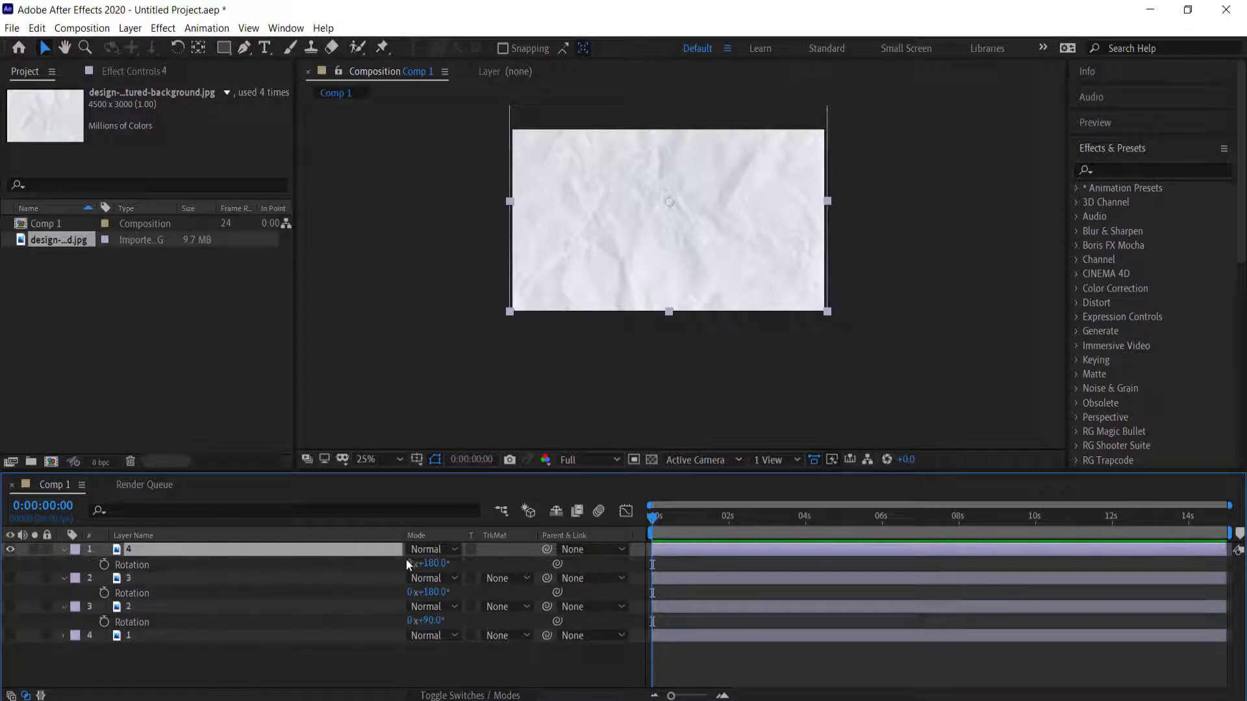
pyautogui.click(450, 570)
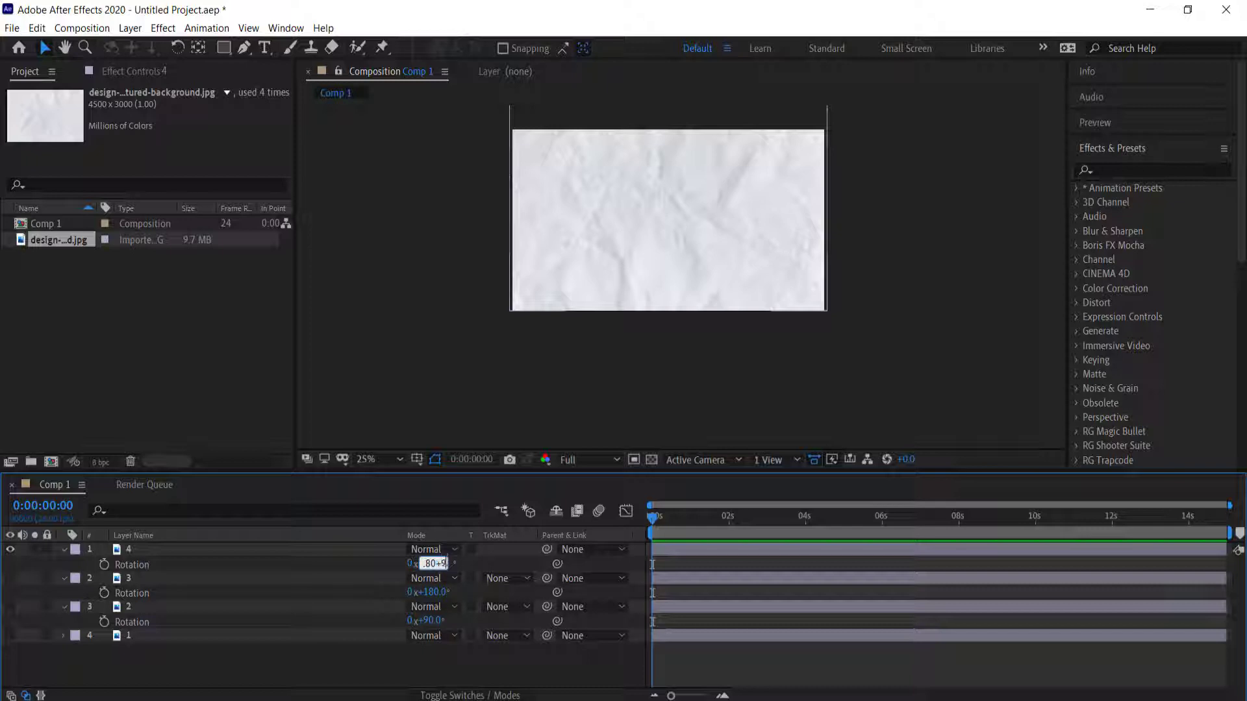
pyautogui.press('Return')
# Scale layer 4 up to slightly more than the composition's width and move it up so its lower part covers the frame.
pyautogui.moveTo(774, 202); pyautogui.dragTo(825, 202)
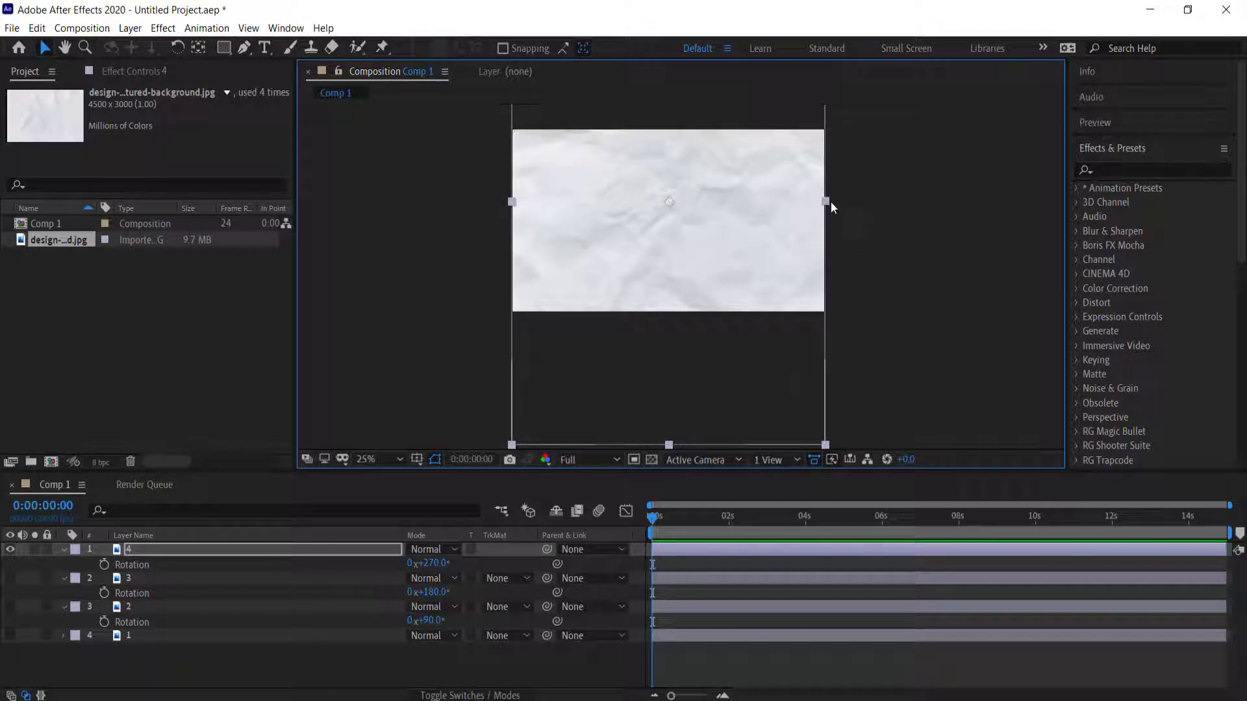
pyautogui.moveTo(828, 201); pyautogui.dragTo(830, 202)
pyautogui.moveTo(623, 201); pyautogui.dragTo(599, 222)
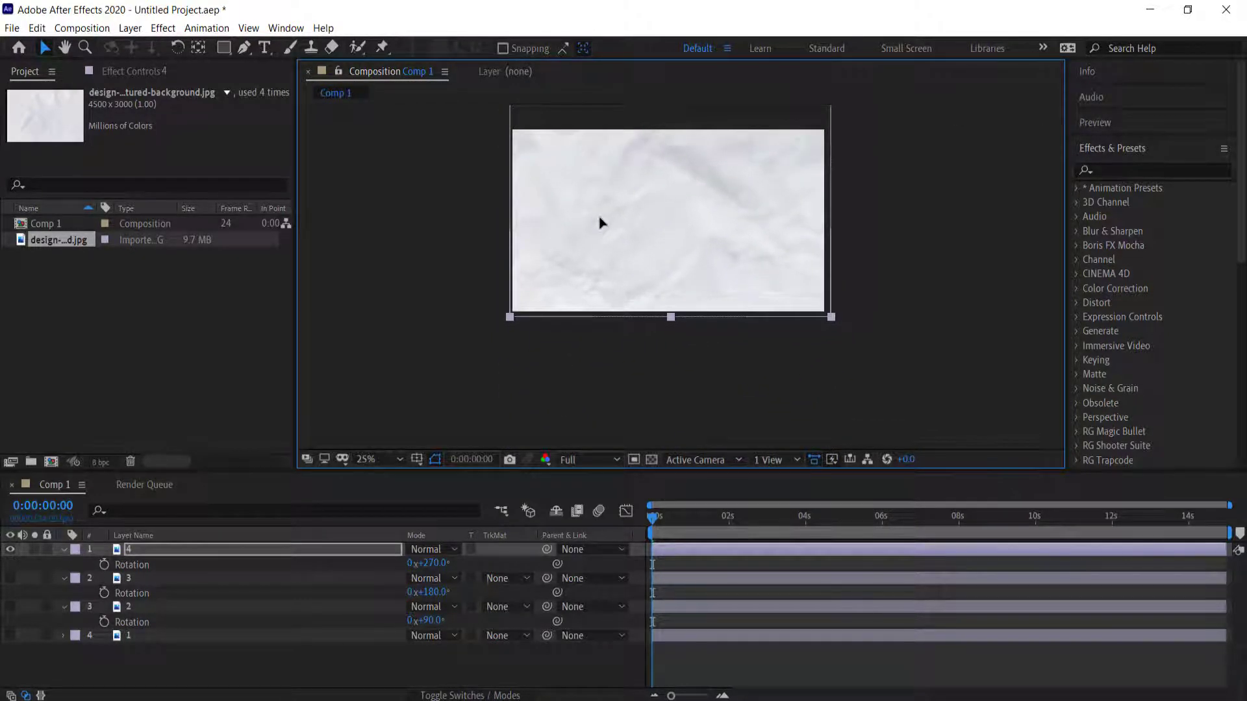
pyautogui.click(147, 563)
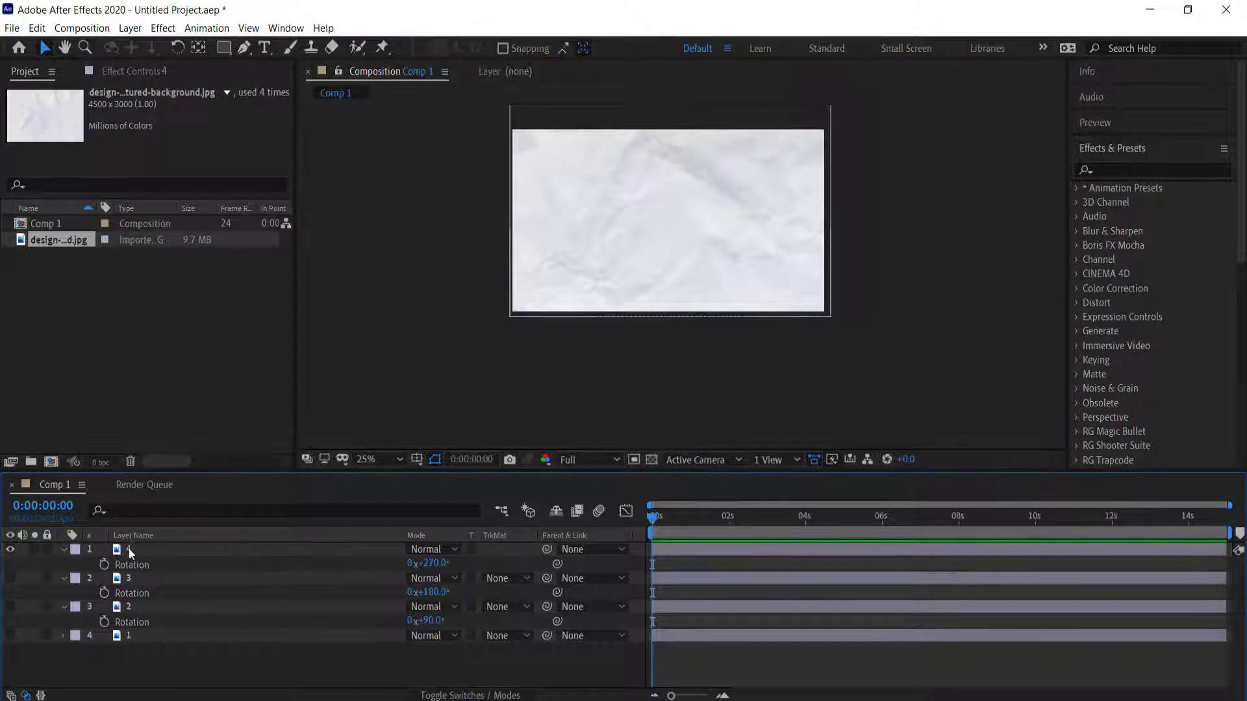
# Duplicate layer 4 and set the copy's rotation to 1x+0.0° by adding 90 to its current value.
pyautogui.click(131, 553)
pyautogui.hotkey('ctrl', 'd')
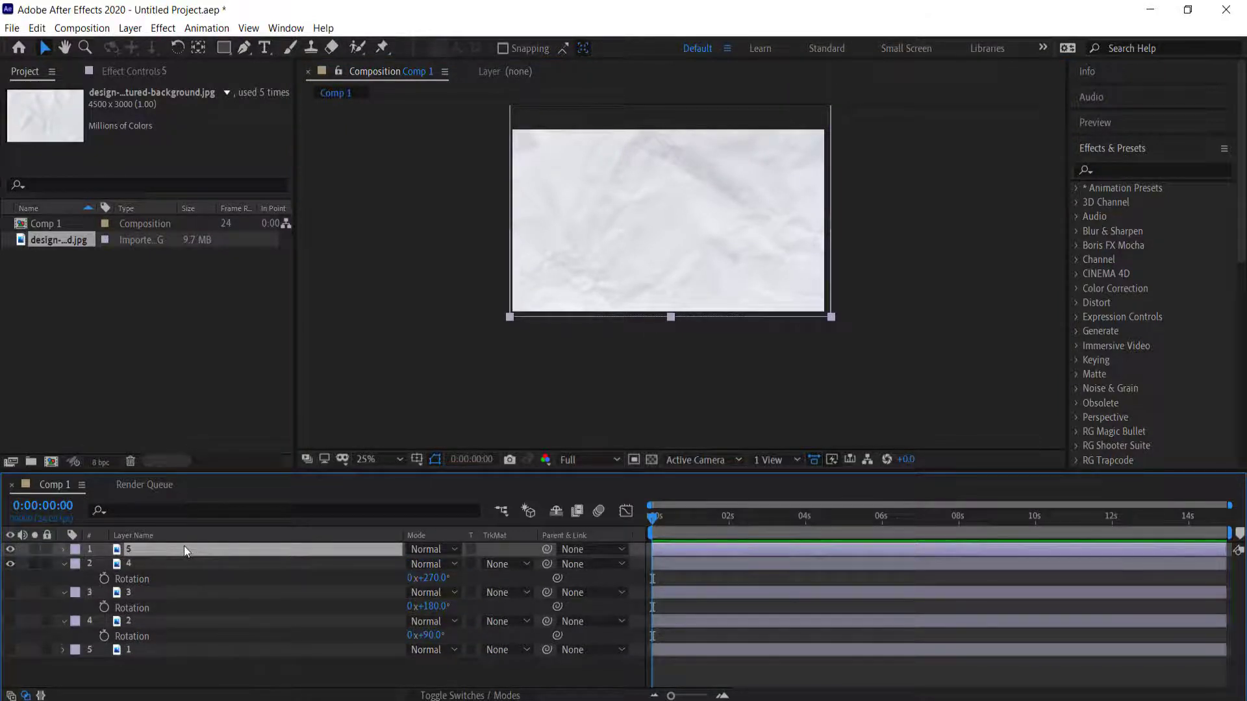
pyautogui.press('r')
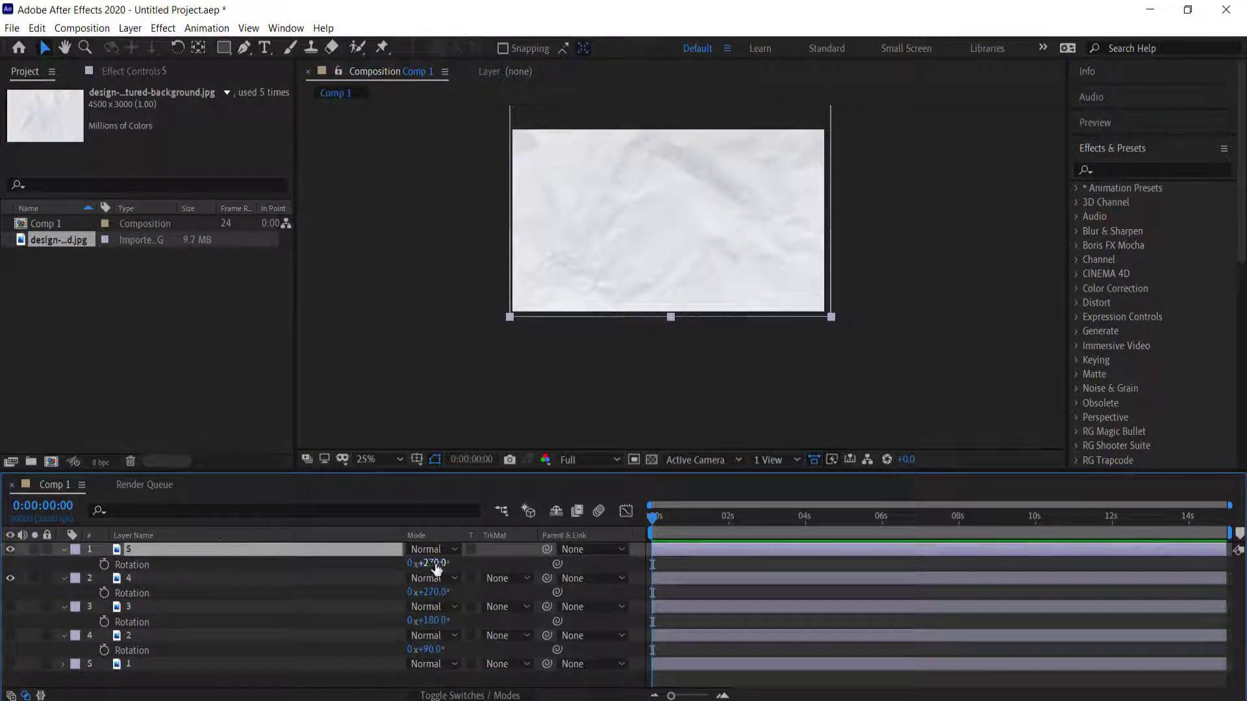
pyautogui.press('Return')
pyautogui.click(447, 565)
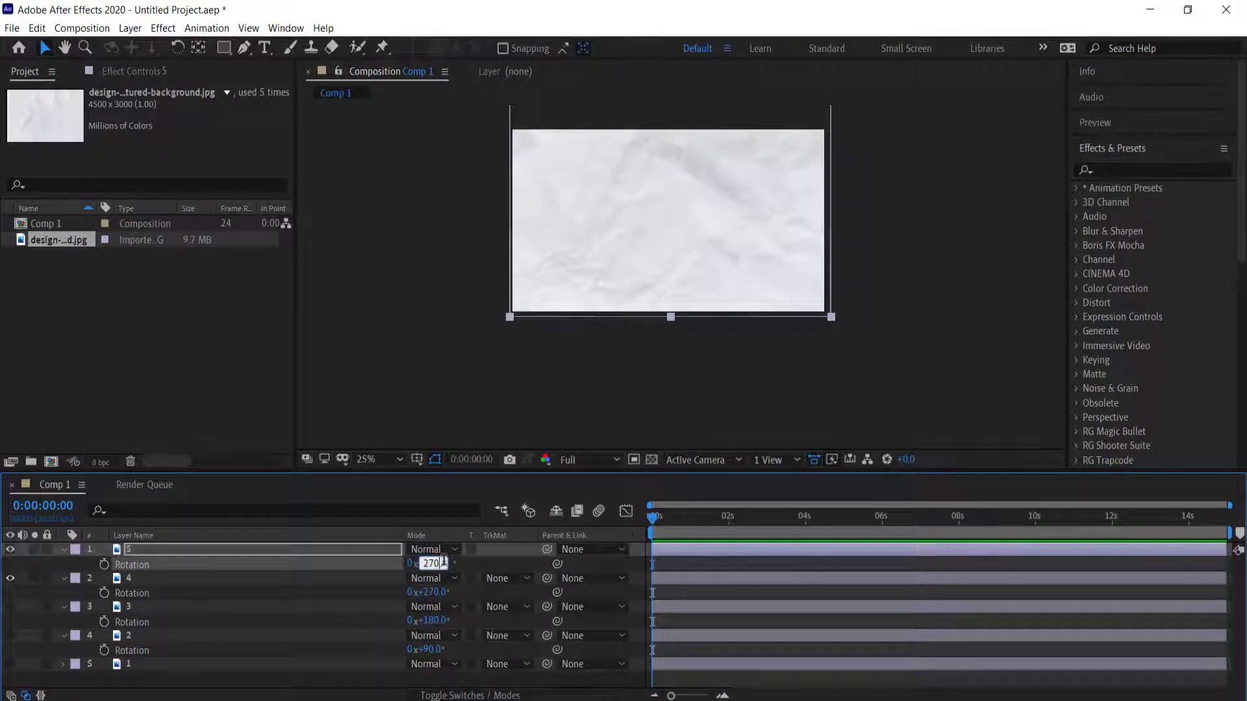
pyautogui.press('Right')
pyautogui.write('+90')
pyautogui.press('Return')
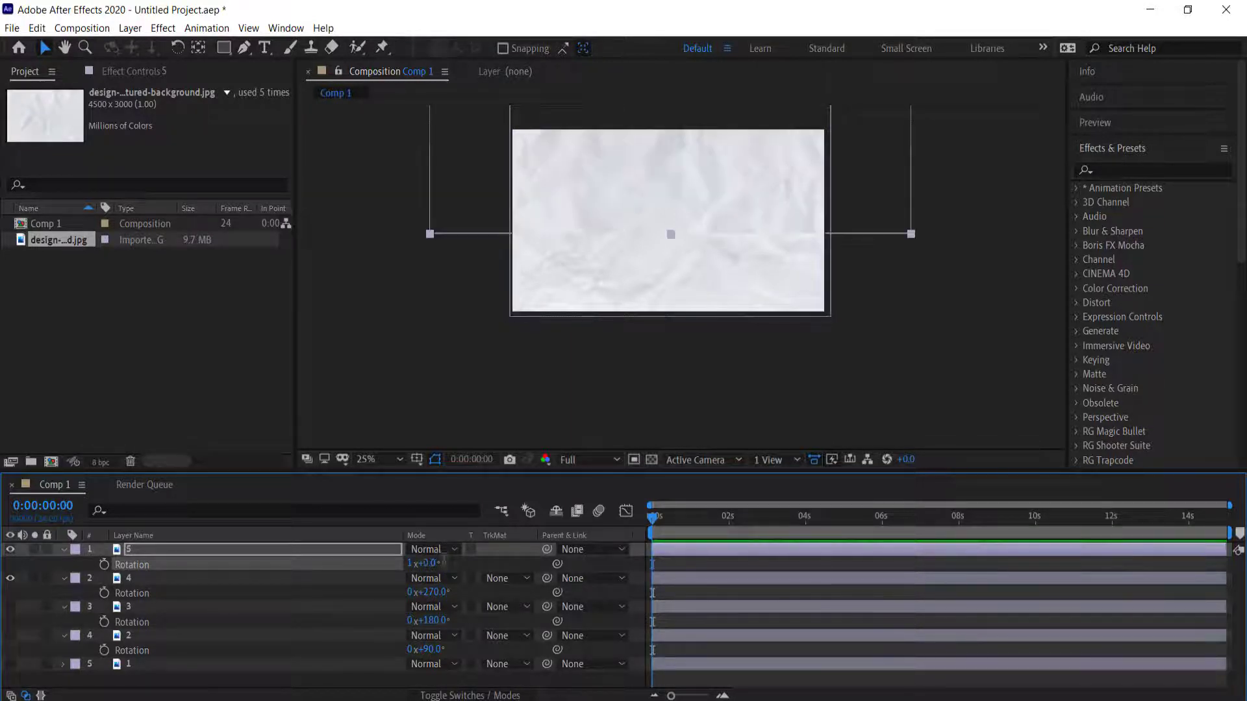
# Hide layer 4, scale layer 5 down to slightly more than the composition's width, and position it to cover the whole frame.
pyautogui.click(10, 577)
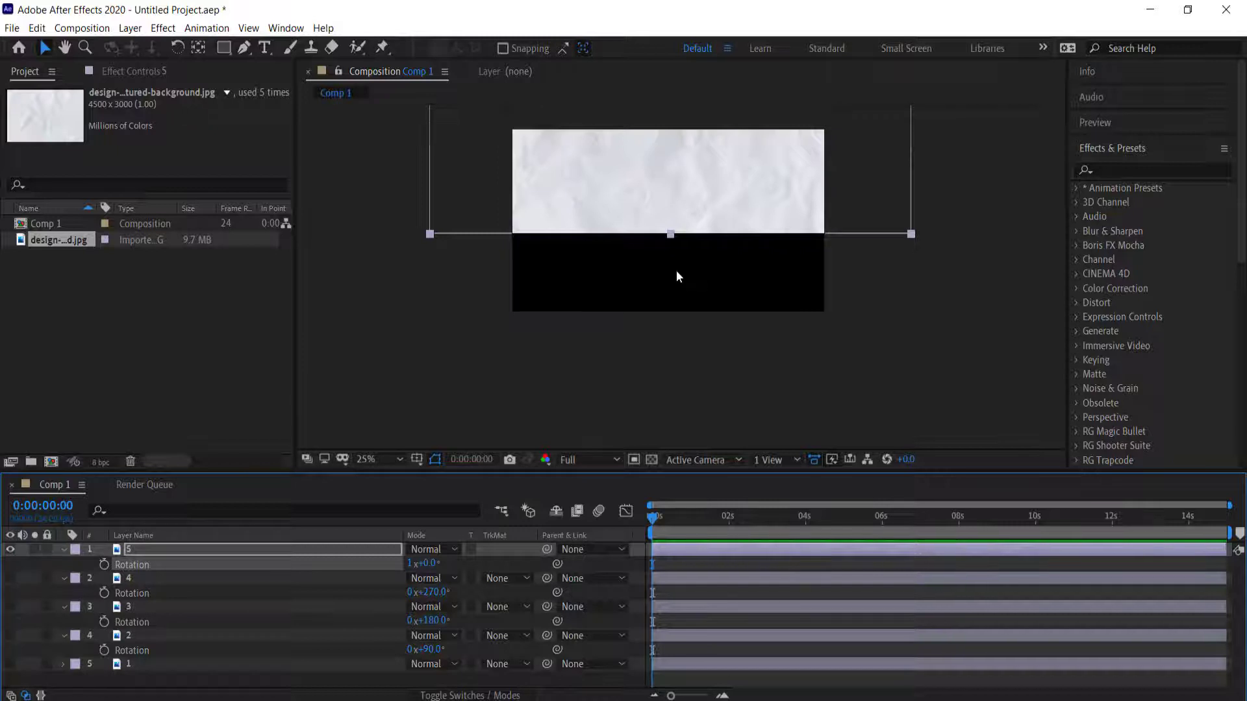
pyautogui.moveTo(615, 170); pyautogui.dragTo(604, 395)
pyautogui.moveTo(896, 302); pyautogui.dragTo(840, 279)
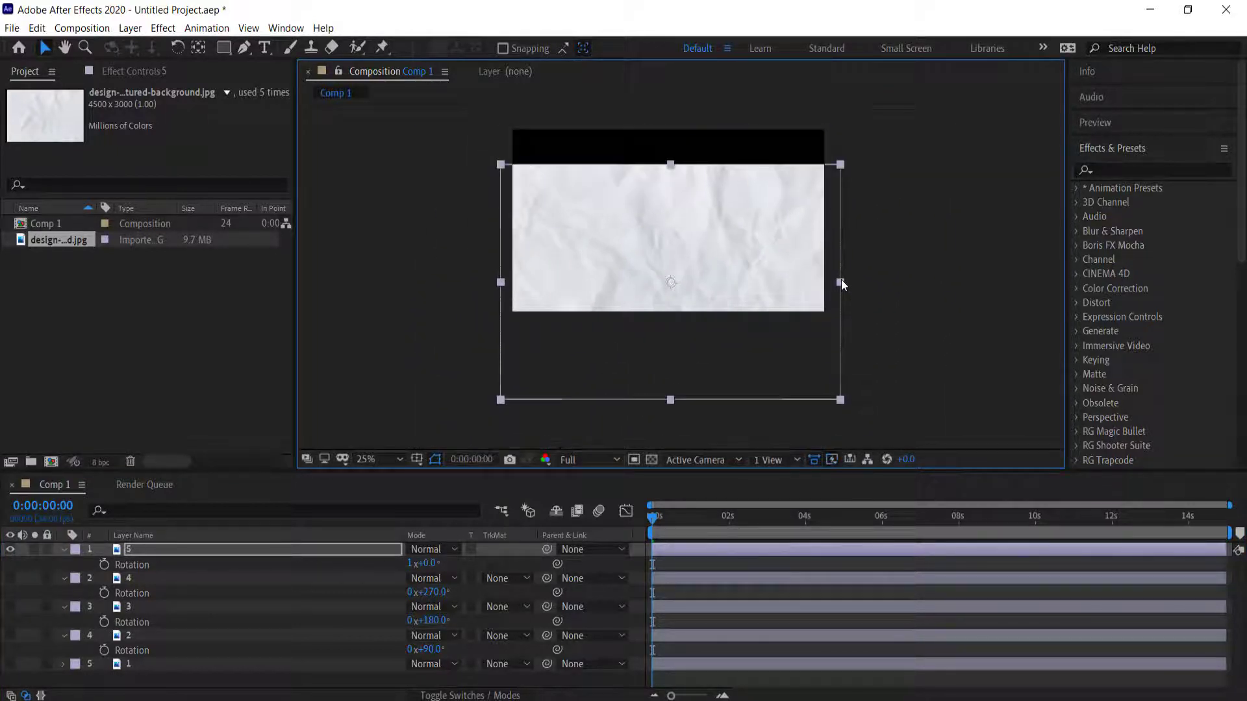
pyautogui.moveTo(730, 261); pyautogui.dragTo(728, 210)
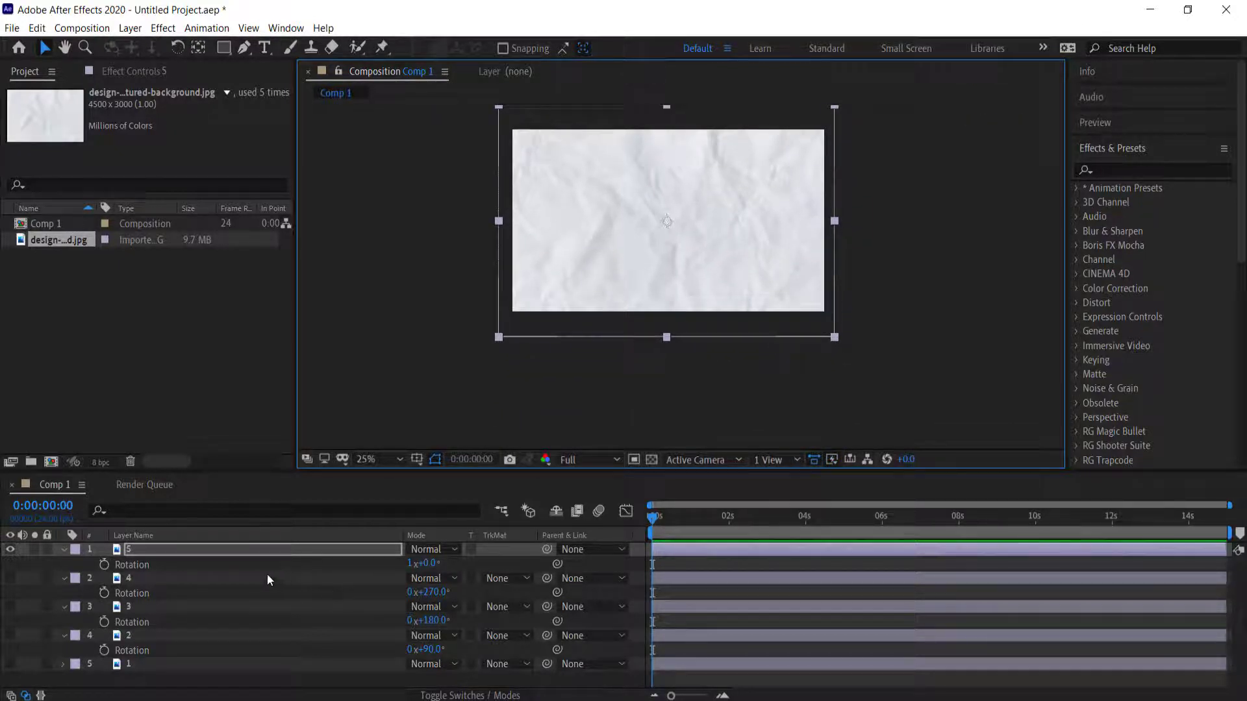
# Duplicate layer 5, keep only the copy visible, and set layer 6's rotation to 1x+90°.
pyautogui.hotkey('ctrl', 'd')
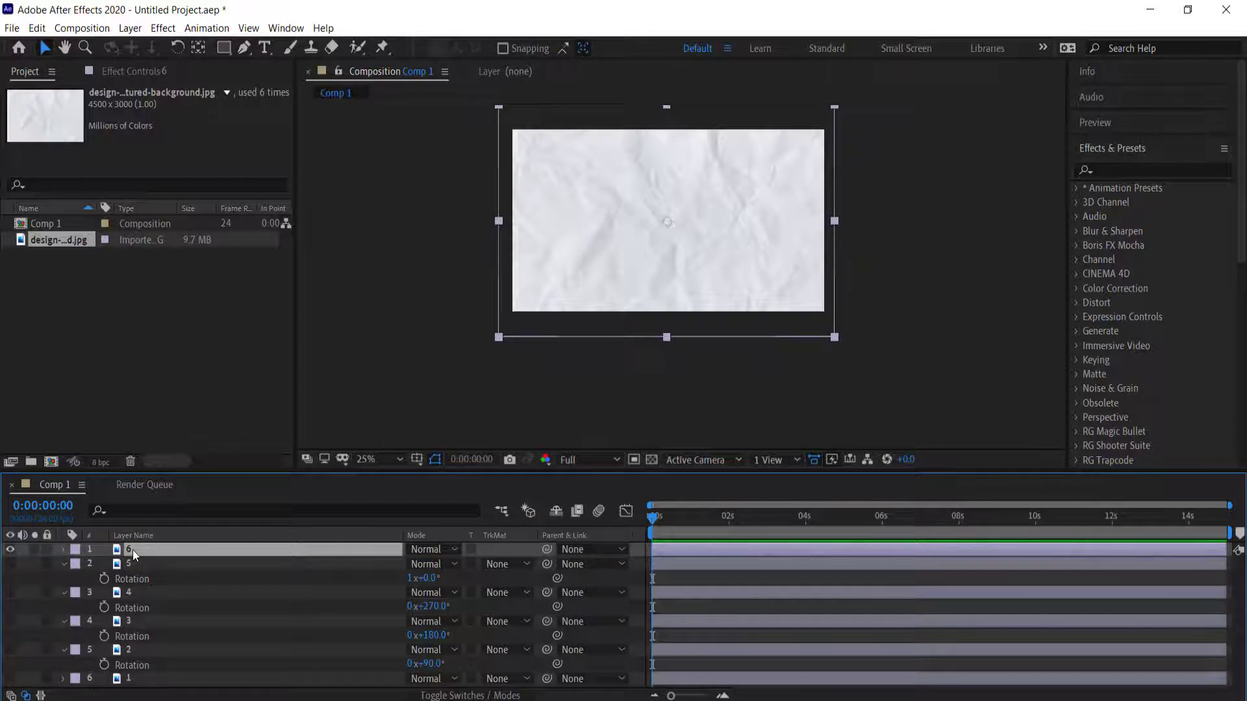
pyautogui.press('r')
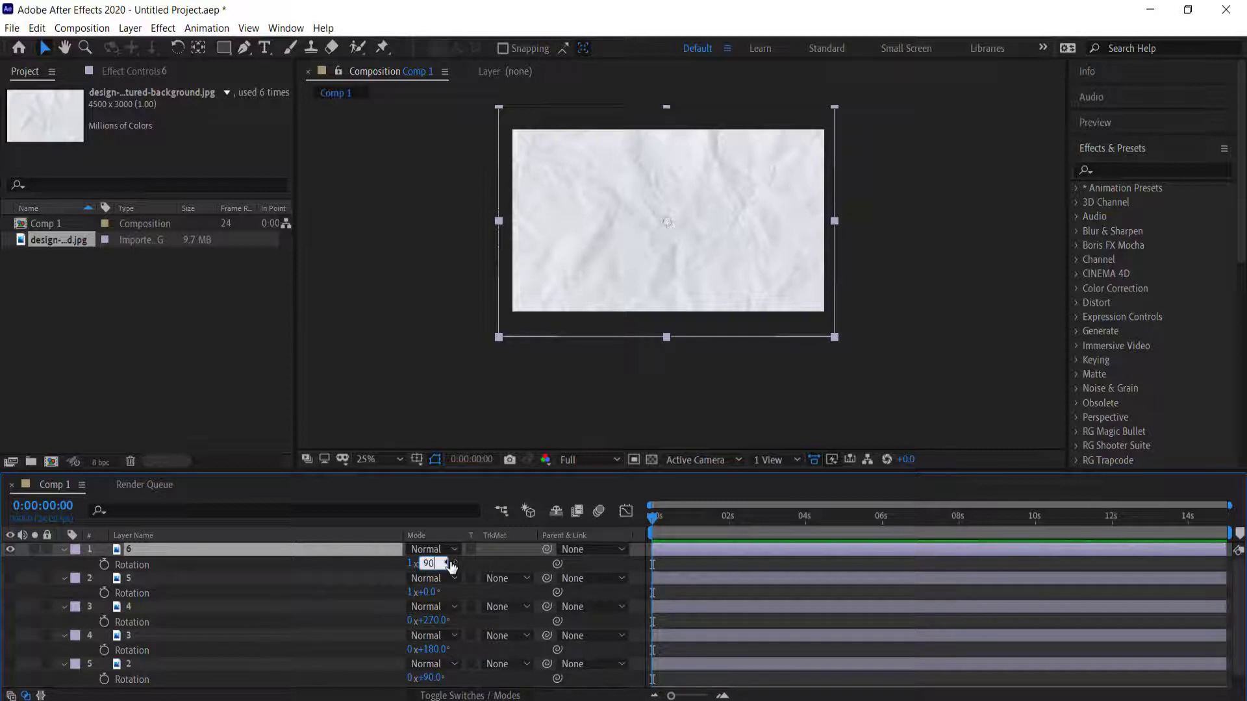
pyautogui.click(448, 564)
pyautogui.write('90')
pyautogui.press('Return')
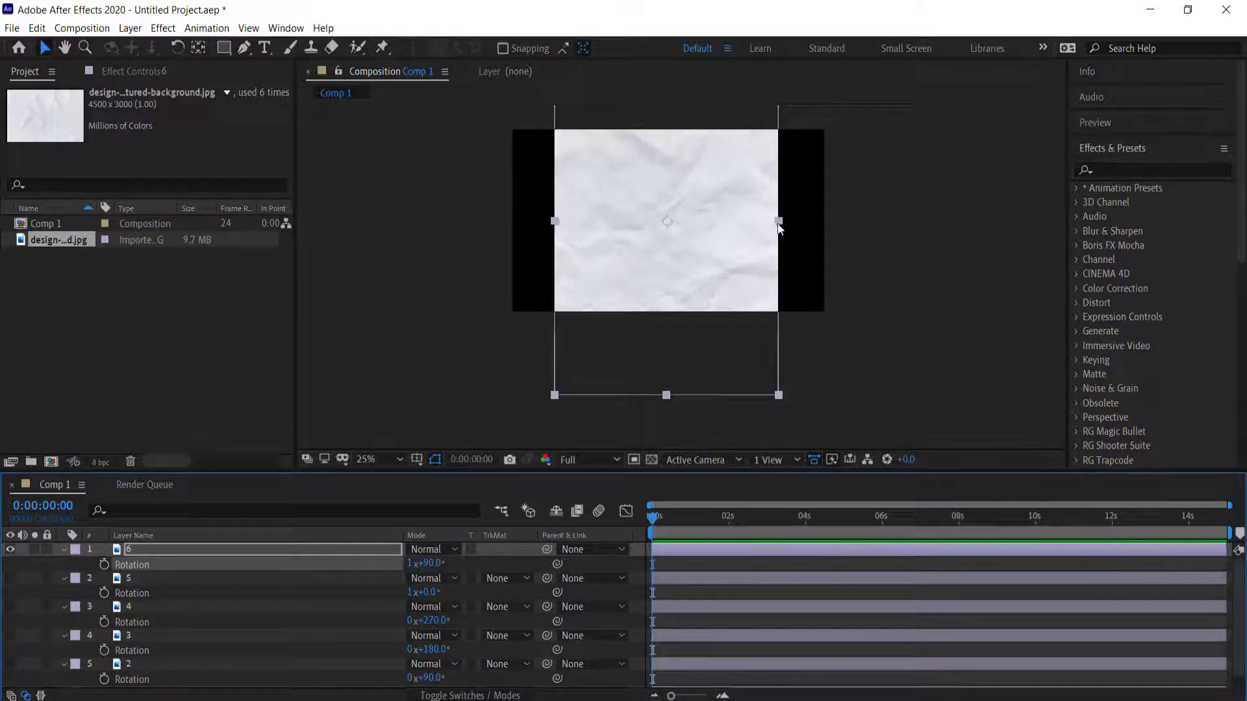
# Scale layer 6 up to slightly more than the composition's width and move it up while still covering the frame.
pyautogui.click(792, 227)
pyautogui.moveTo(779, 221); pyautogui.dragTo(829, 225)
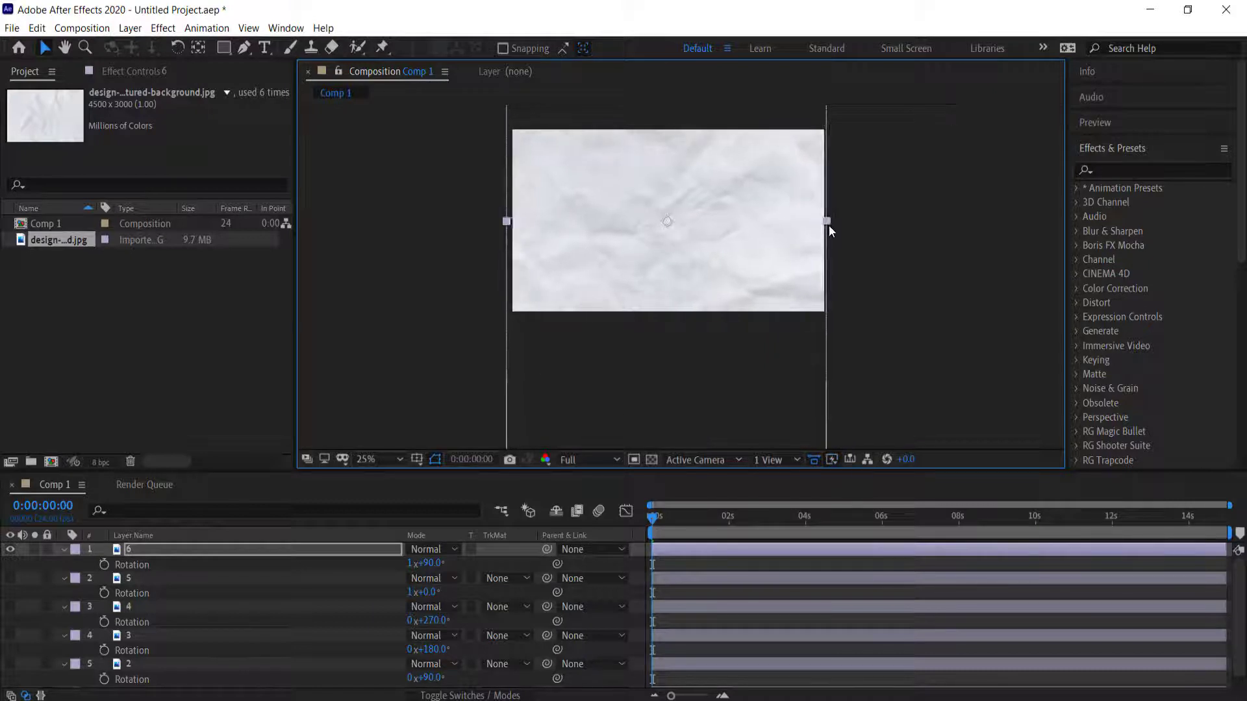
pyautogui.moveTo(707, 268); pyautogui.dragTo(715, 172)
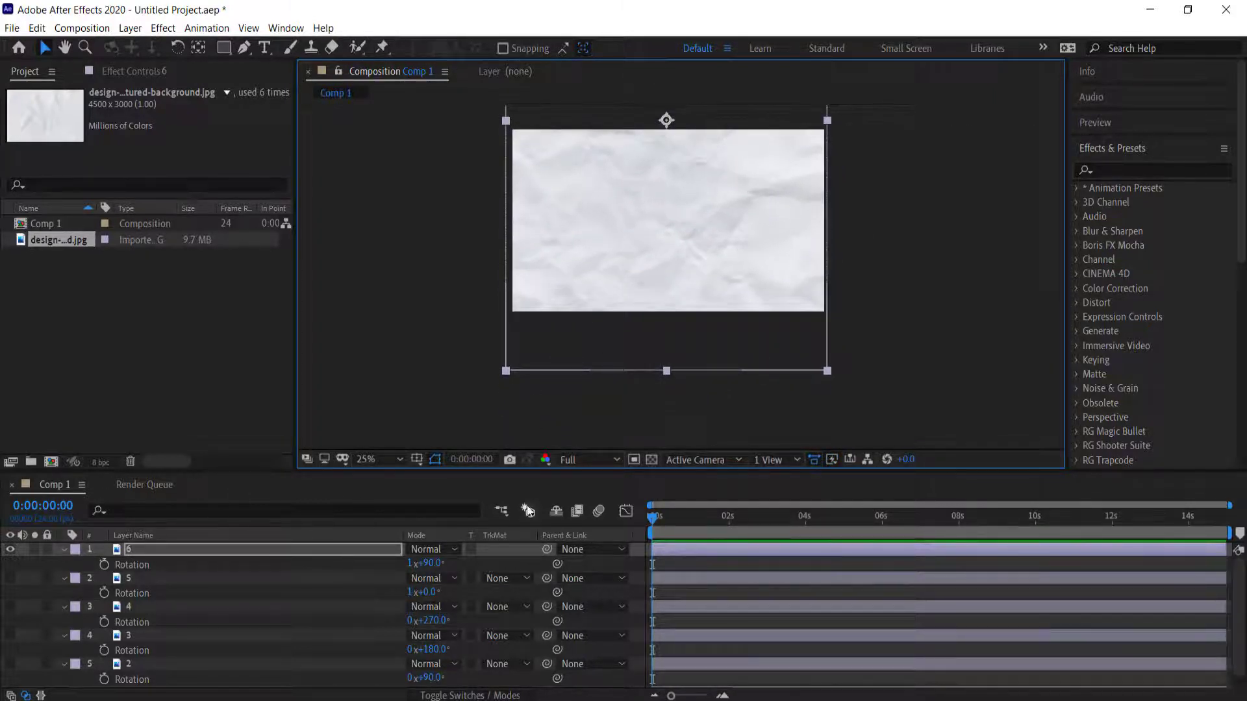
# Collapse the rotation properties of all six layers and make every layer visible.
pyautogui.hotkey('ctrl', 'a')
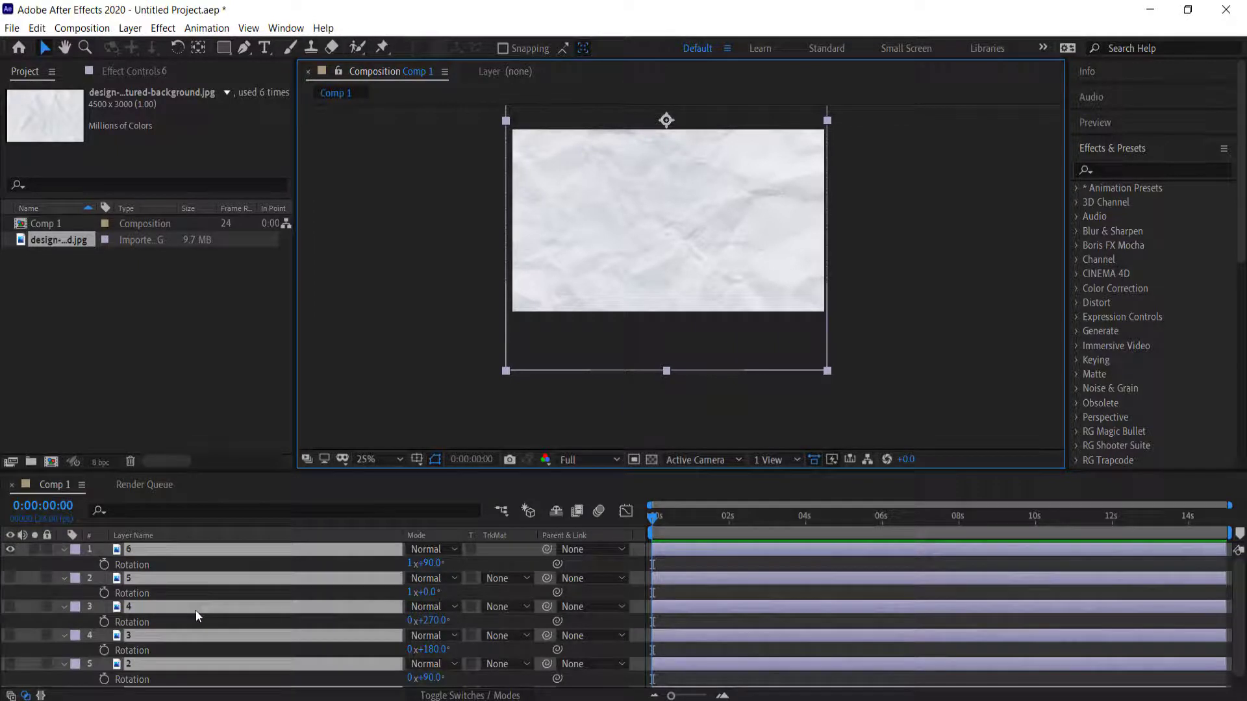
pyautogui.press('r')
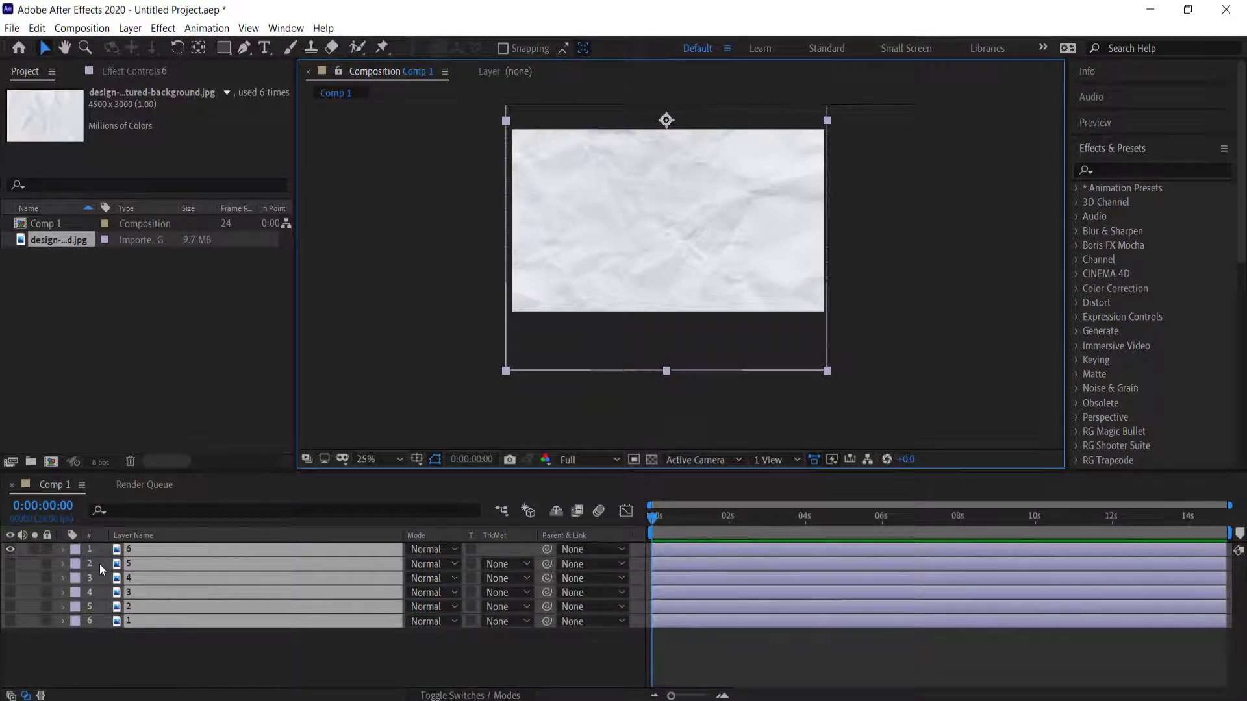
pyautogui.click(9, 549)
pyautogui.moveTo(10, 549); pyautogui.dragTo(9, 624)
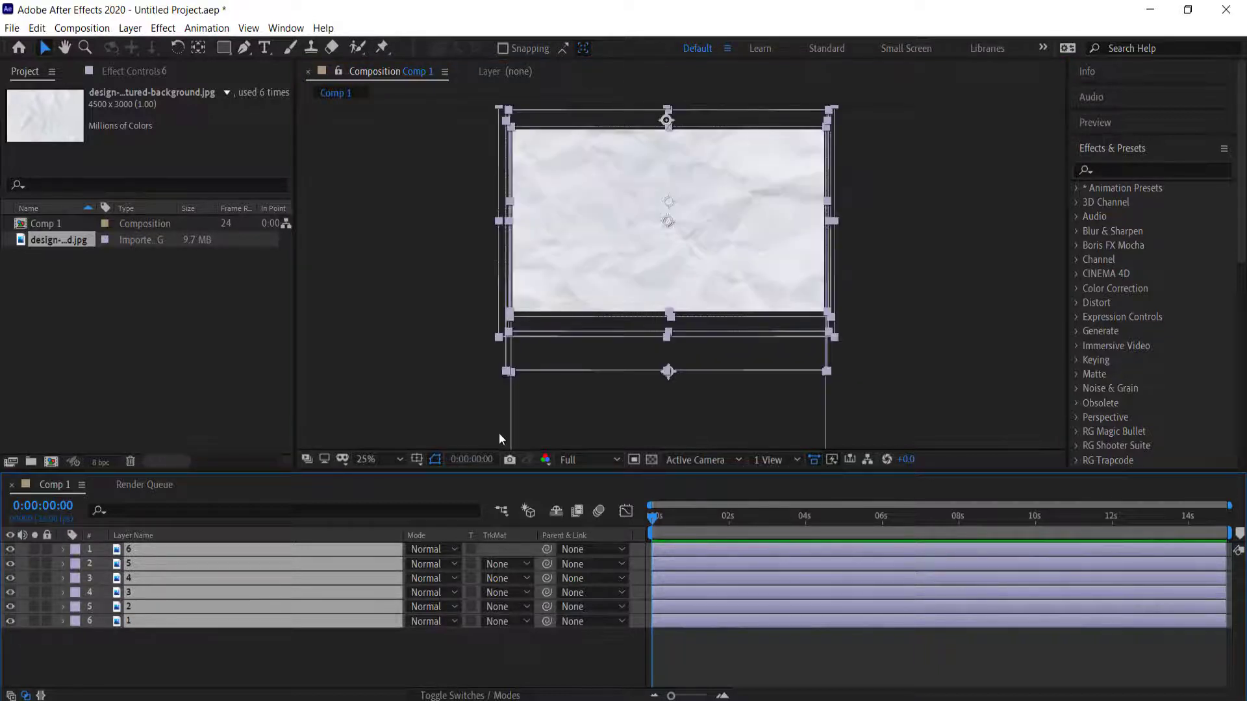
# Fit the composition in the viewer, hide all layers, and reveal them one by one from layer 1 to layer 6 to compare their textures.
pyautogui.click(398, 460)
pyautogui.click(408, 173)
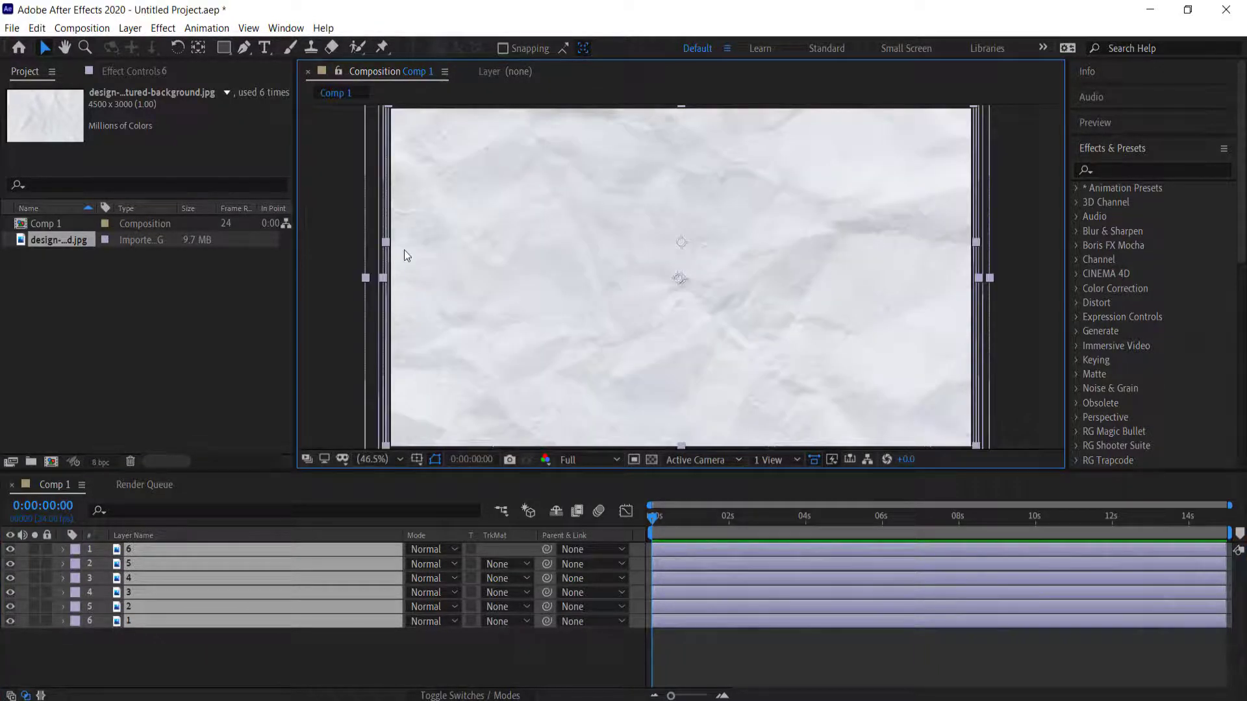
pyautogui.keyDown('alt'); pyautogui.click(10, 623); pyautogui.keyUp('alt')
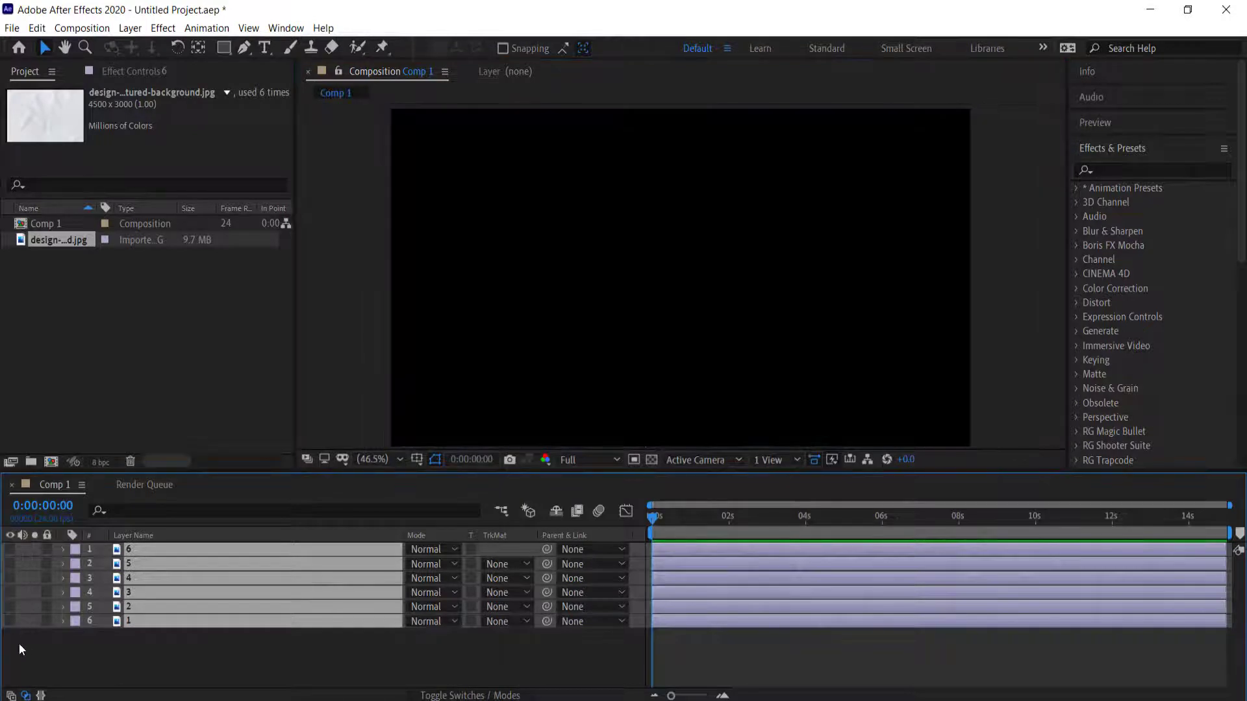
pyautogui.click(18, 644)
pyautogui.click(10, 606)
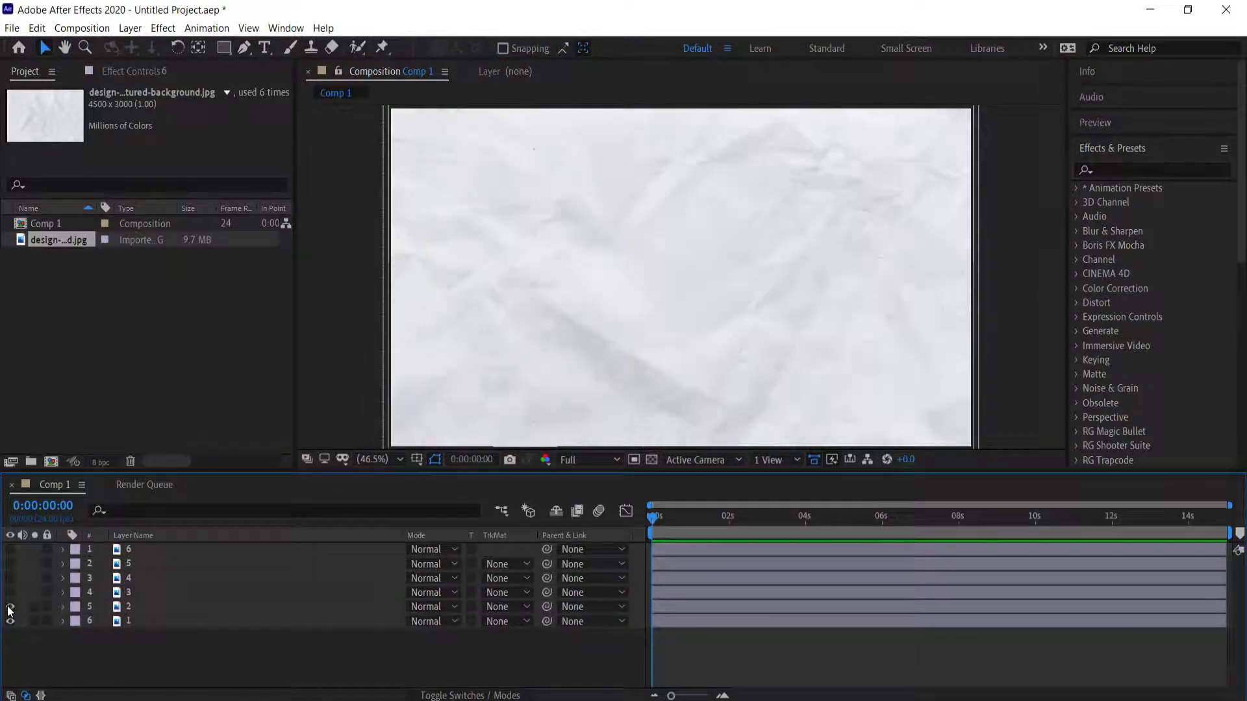
pyautogui.click(10, 592)
pyautogui.click(10, 578)
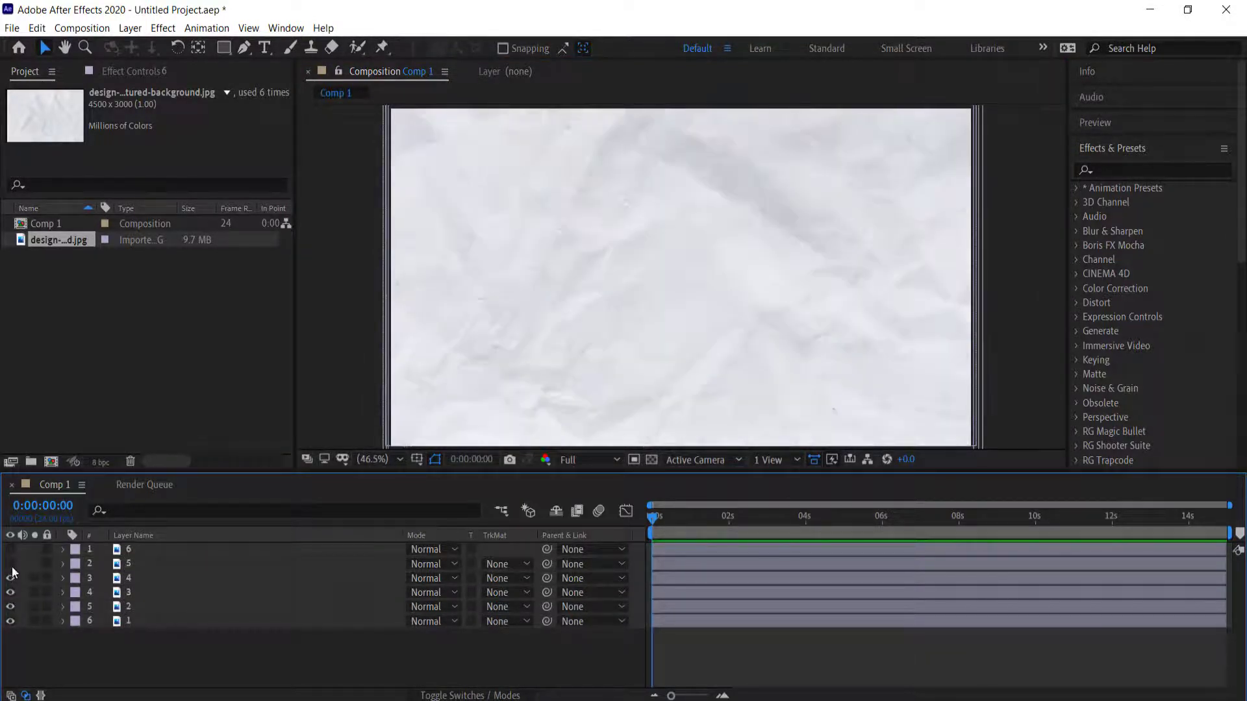
pyautogui.click(10, 564)
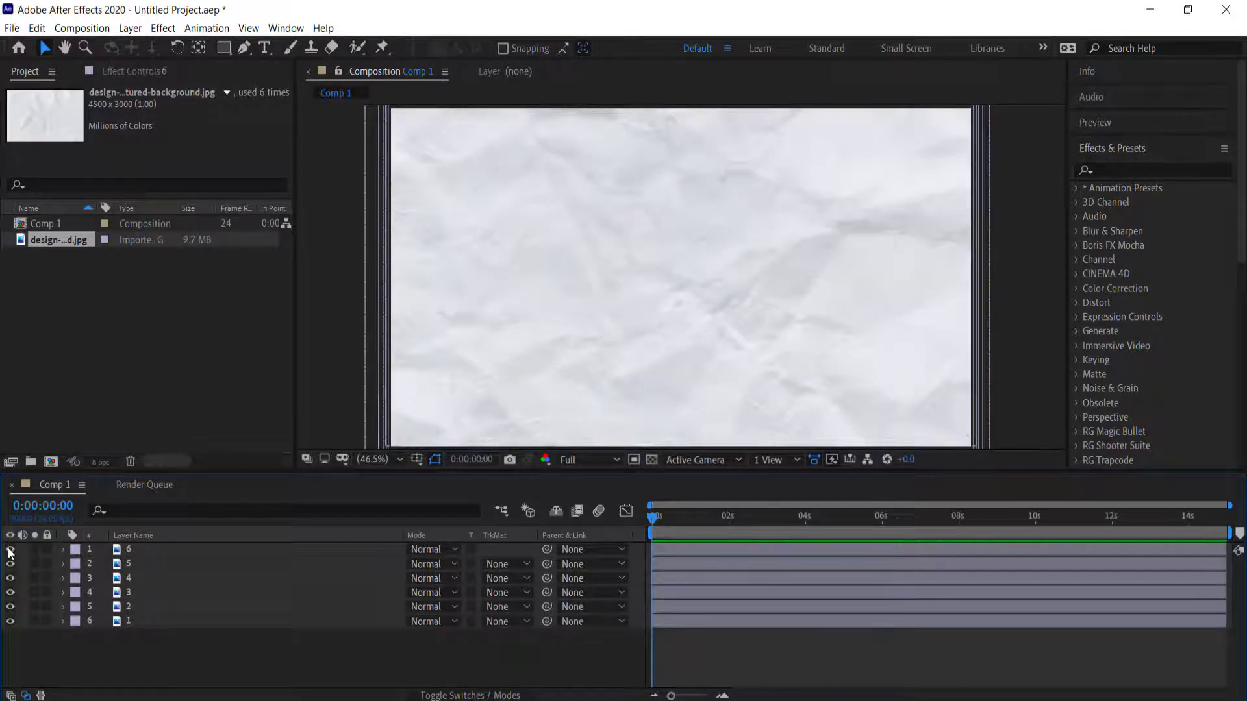
# Trim the end of all six layers to the frame at 0:00:00:04.
pyautogui.hotkey('ctrl', 'a')
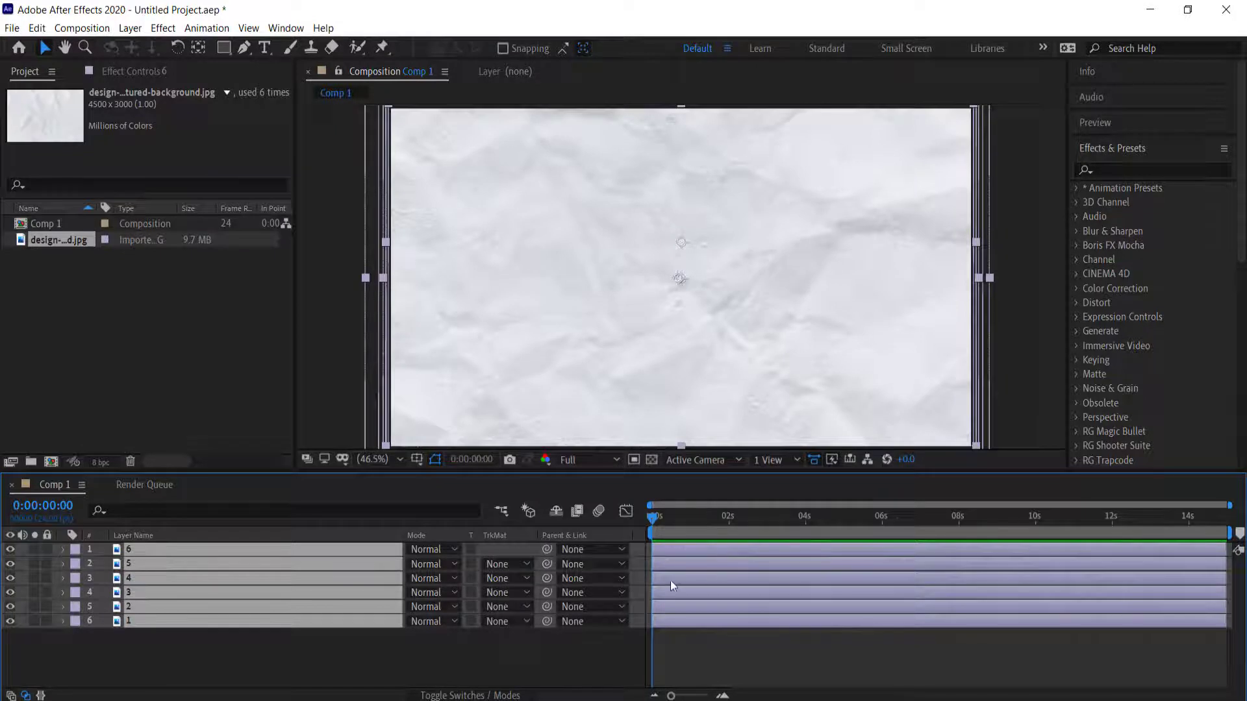
pyautogui.scroll(5, 677, 583)
pyautogui.hscroll(-5, 670, 578)
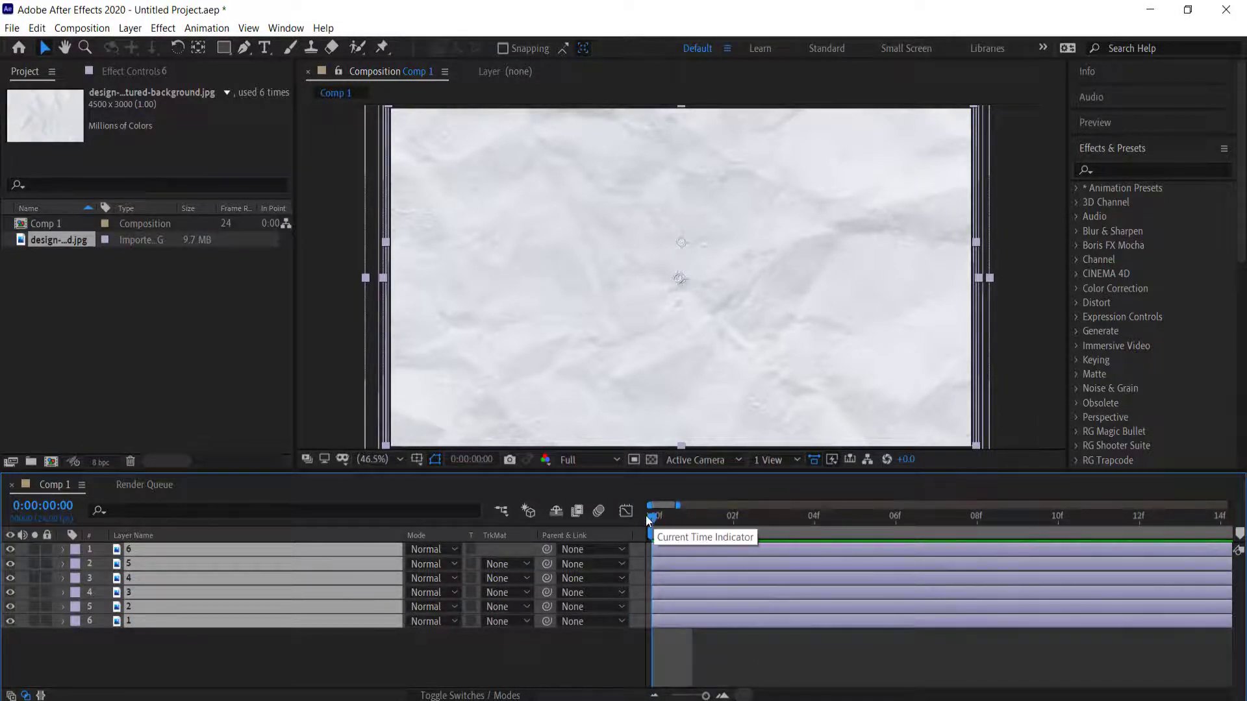
pyautogui.moveTo(647, 516); pyautogui.dragTo(817, 524)
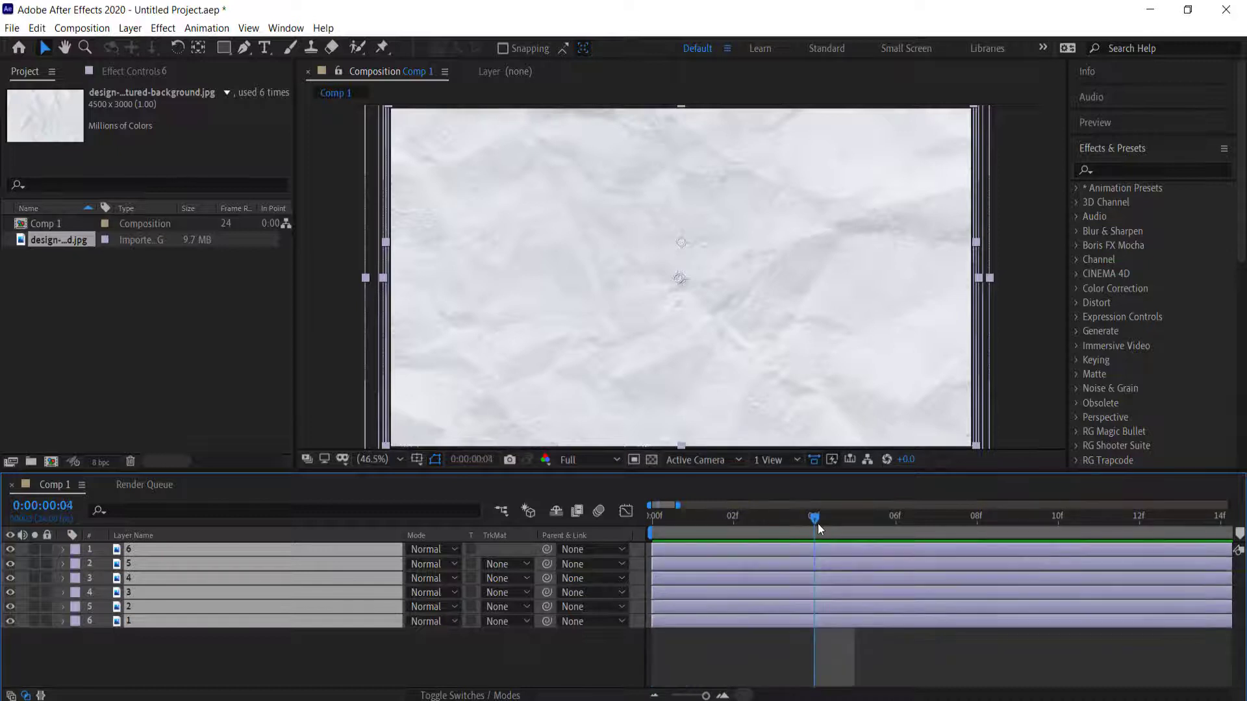
pyautogui.hotkey('alt', '}')
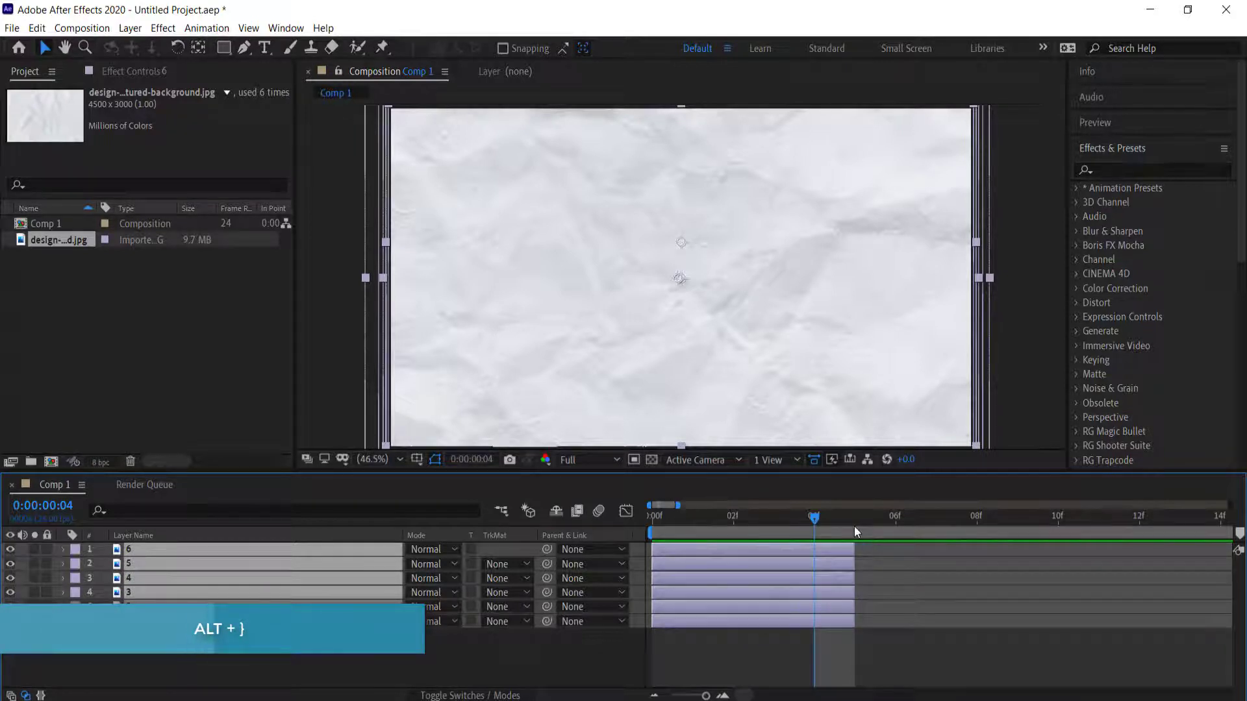
# Return to the first frame and sequence the six trimmed layers one after another without overlap.
pyautogui.moveTo(812, 517); pyautogui.dragTo(652, 524)
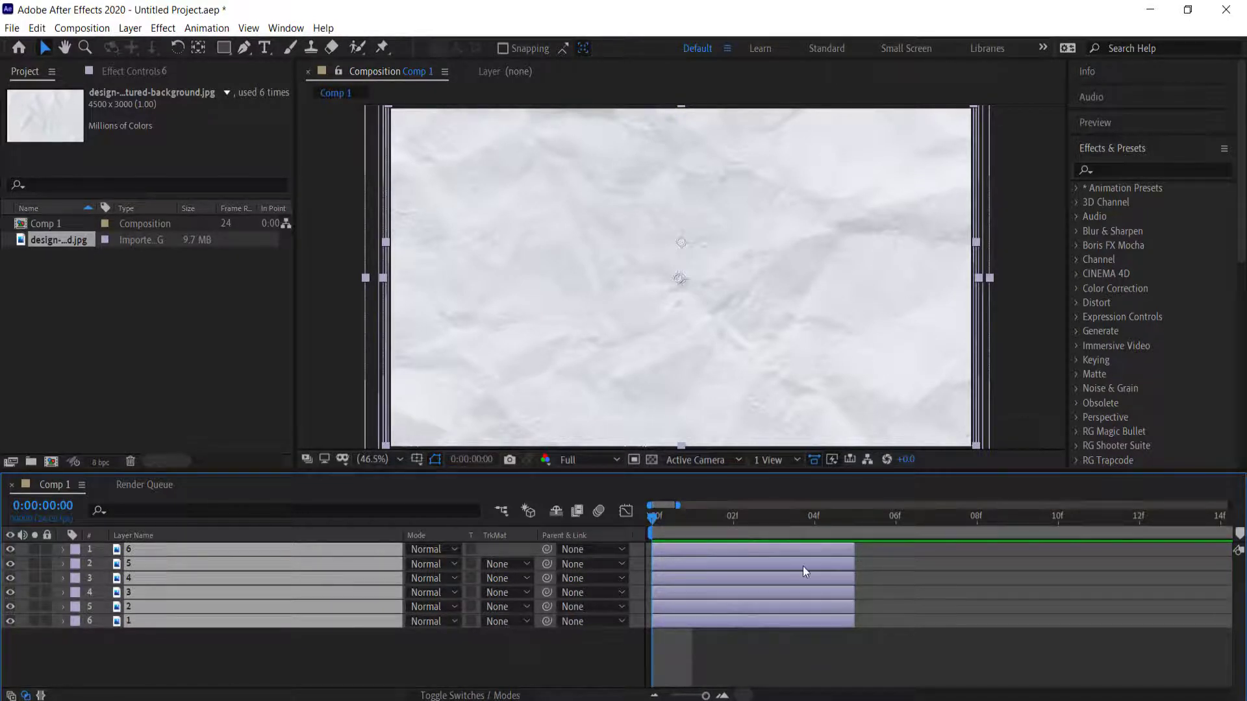
pyautogui.rightClick(771, 562)
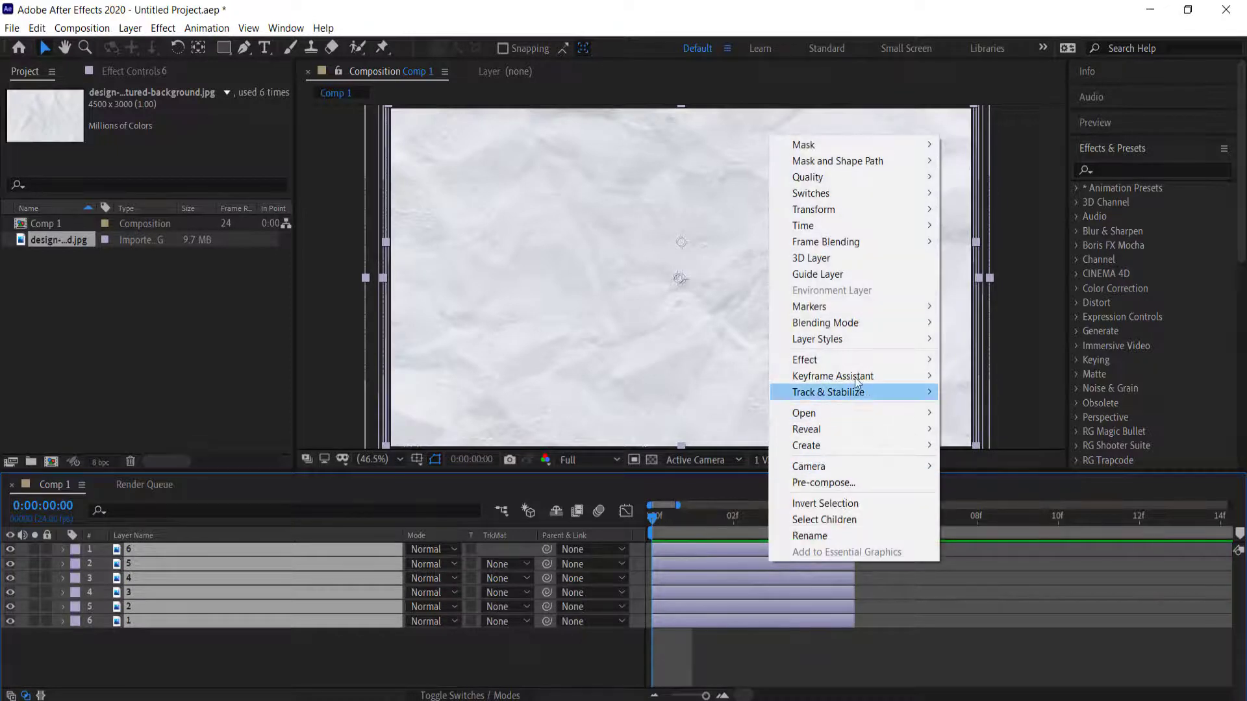
pyautogui.moveTo(852, 377)
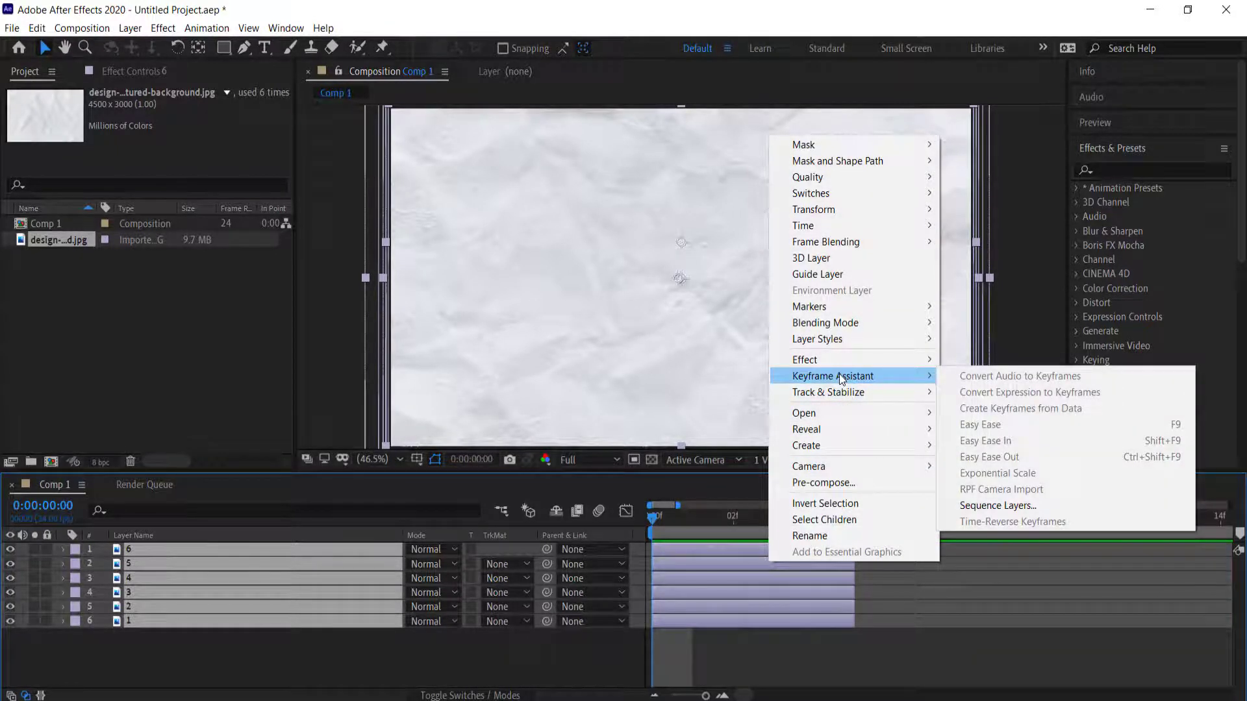
pyautogui.click(1003, 507)
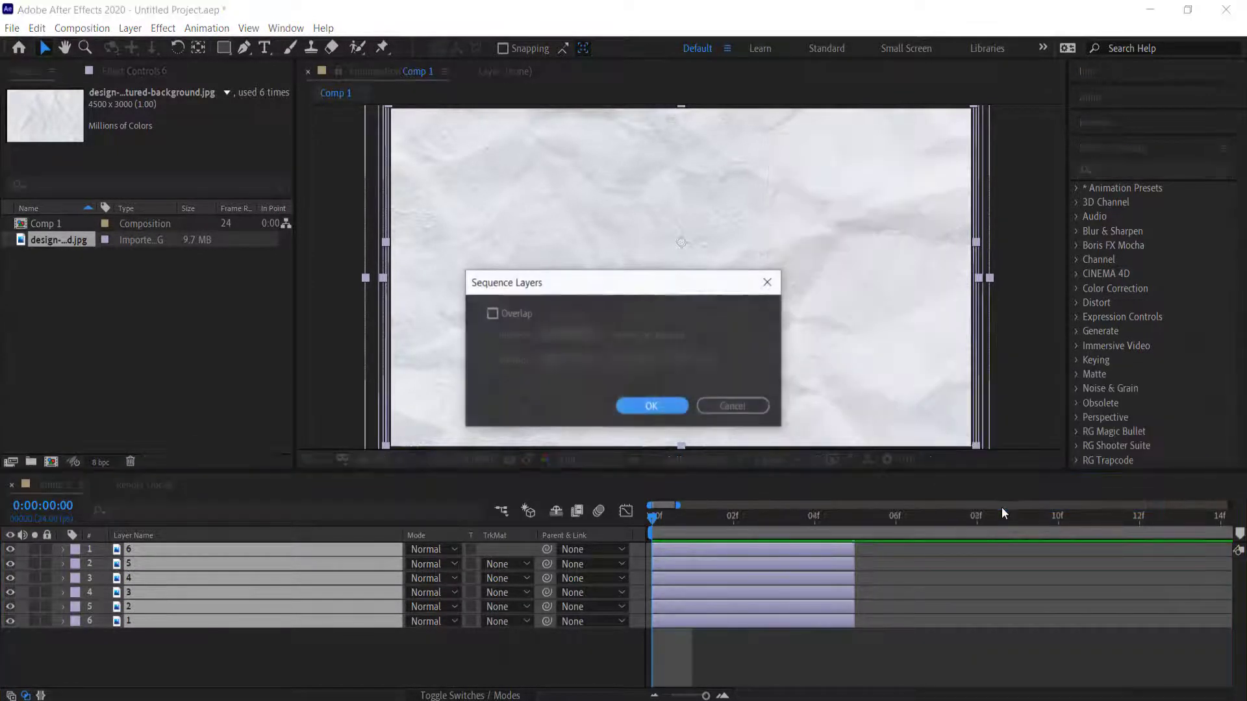
pyautogui.click(652, 405)
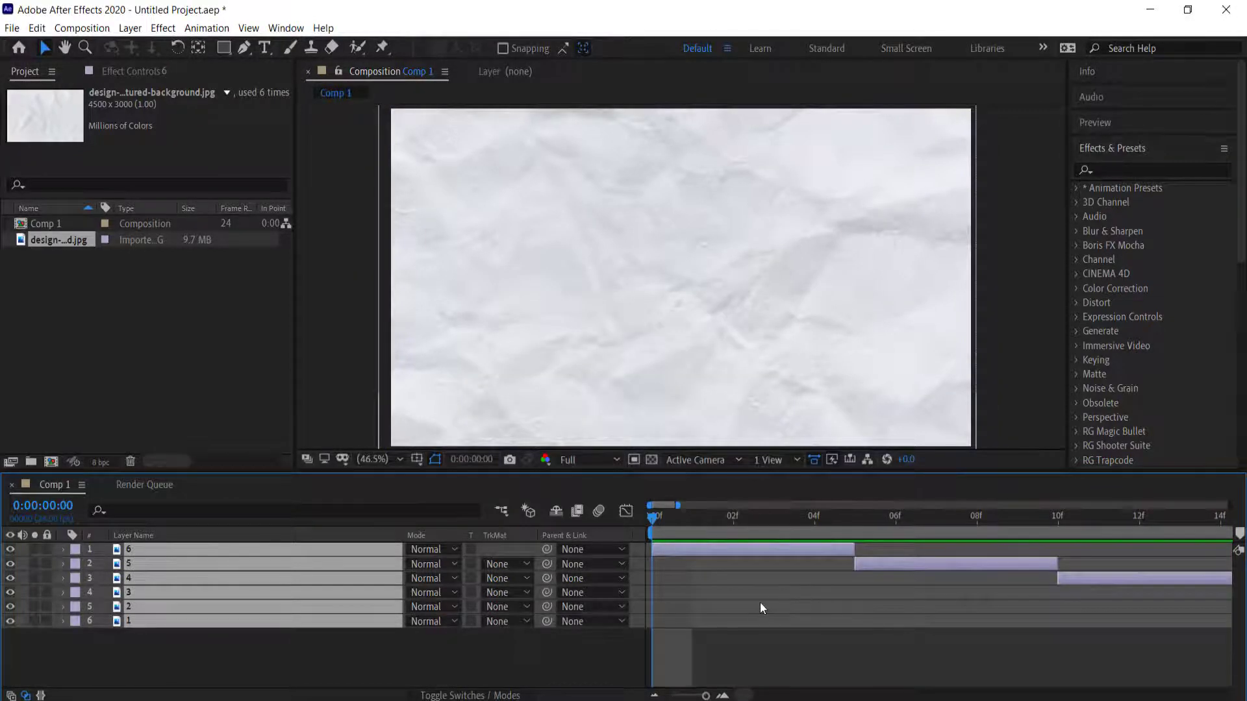
# Play back the layer sequence from the start to check the changing paper texture.
pyautogui.press('-')
pyautogui.press('-')
pyautogui.press('-')
pyautogui.moveTo(654, 516); pyautogui.dragTo(590, 501)
pyautogui.press('space')
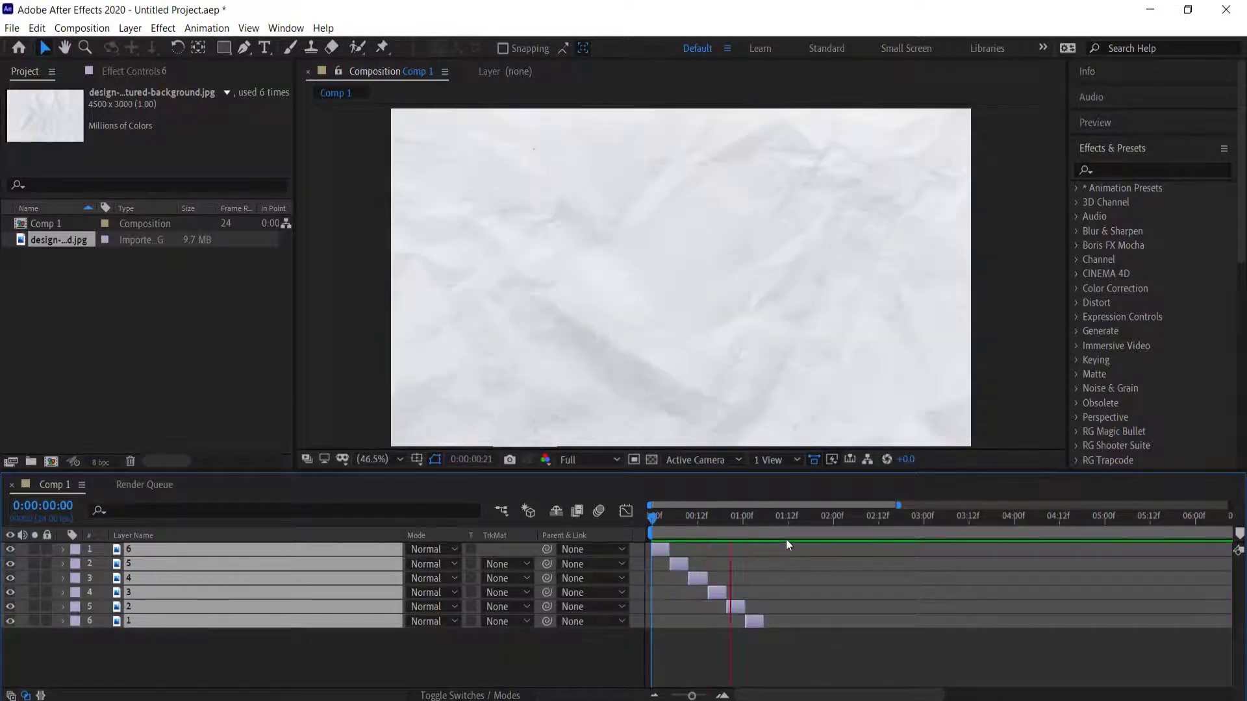
pyautogui.press('space')
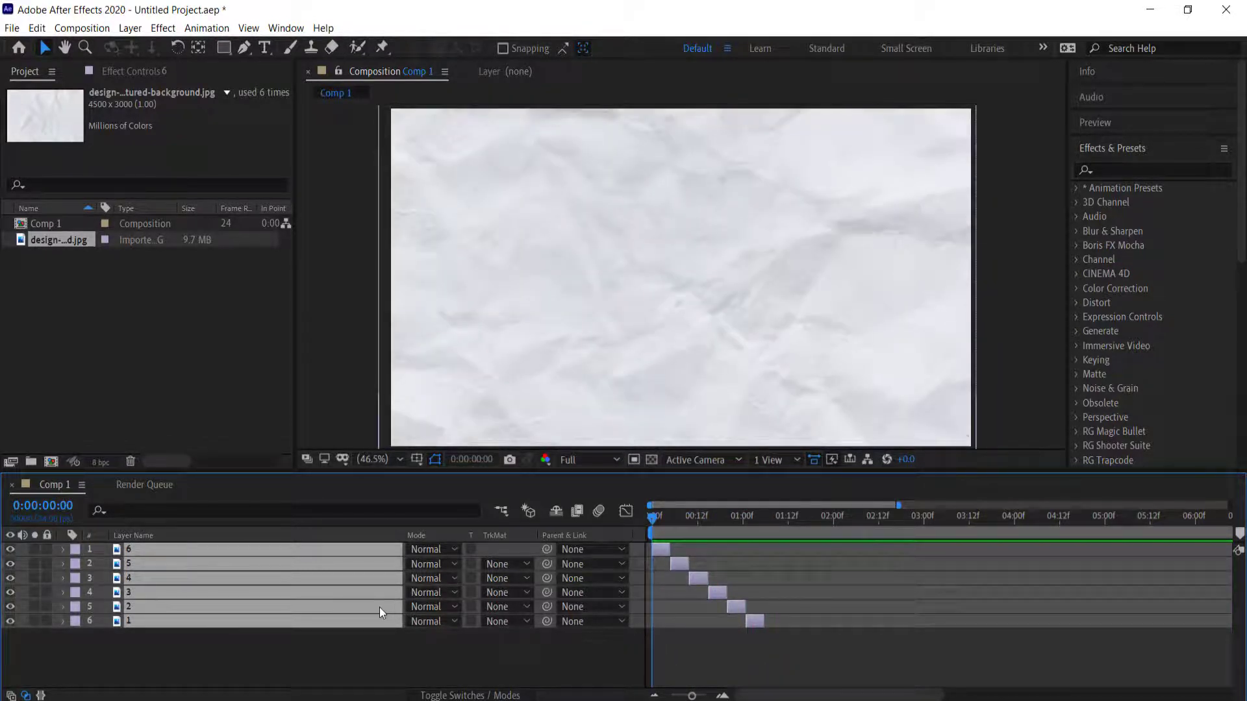
# Pre-compose all six layers into a new composition named MAIN, moving all attributes into it.
pyautogui.rightClick(368, 622)
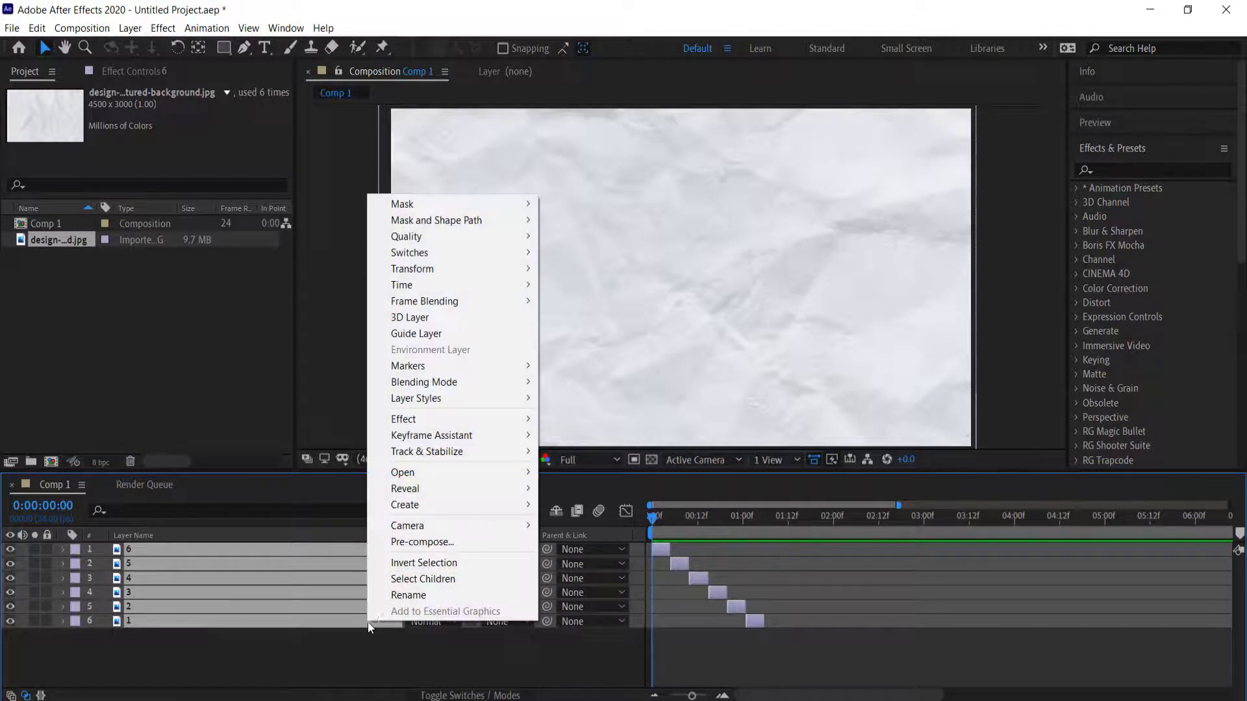
pyautogui.click(458, 544)
pyautogui.write('MAIN')
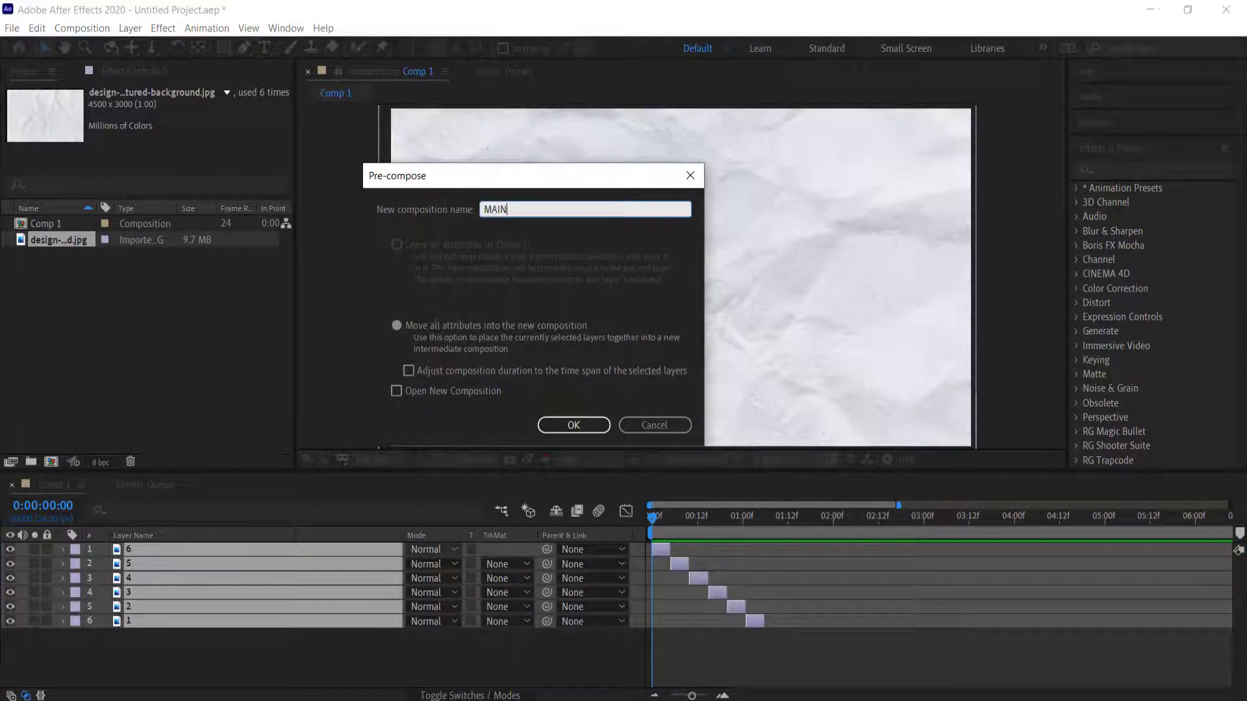
pyautogui.press('Return')
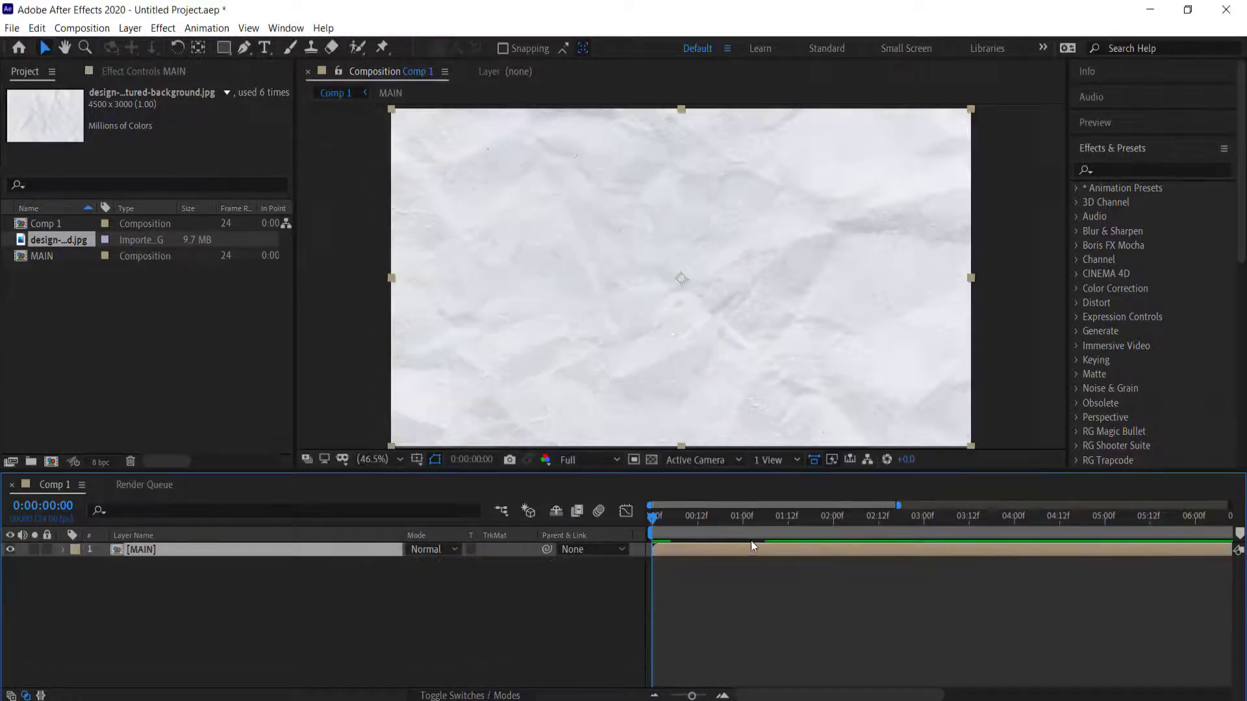
# Locate the last frame of the paper sequence, 0:00:01:05, and enable time remapping on the MAIN layer.
pyautogui.click(674, 517)
pyautogui.moveTo(706, 518); pyautogui.dragTo(761, 521)
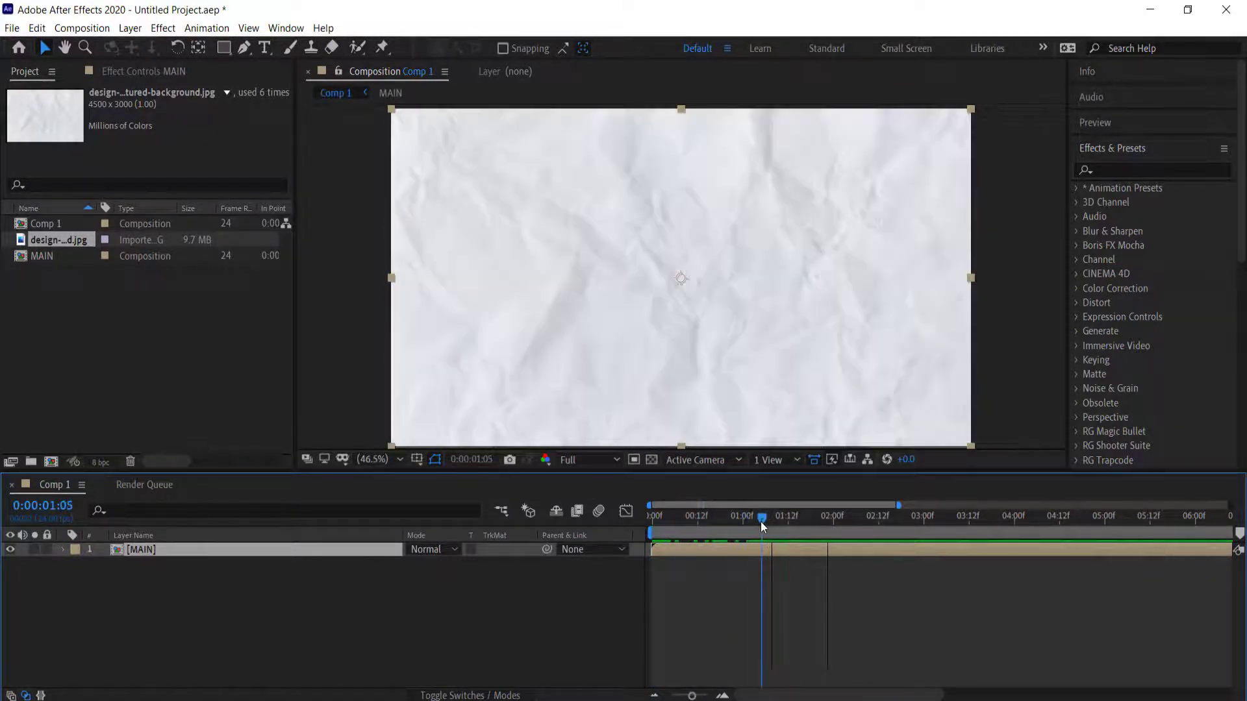
pyautogui.keyDown('alt'); pyautogui.scroll(5, 714, 565); pyautogui.keyUp('alt')
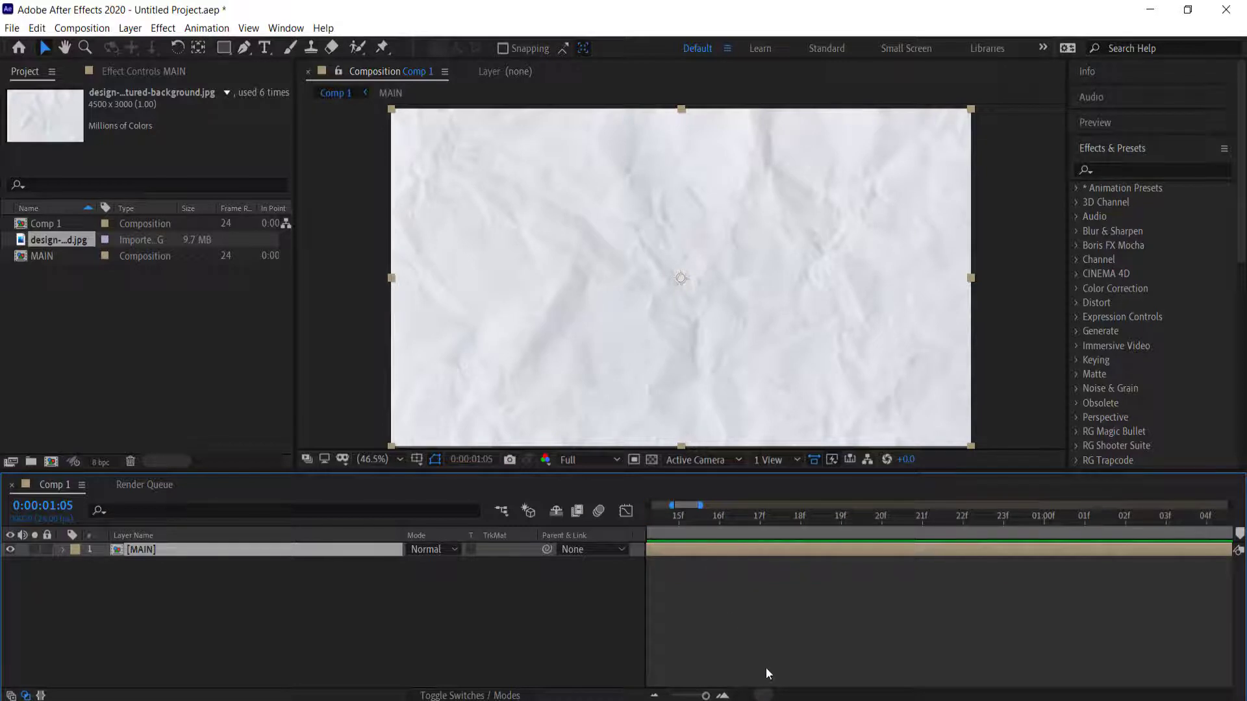
pyautogui.moveTo(687, 504); pyautogui.dragTo(698, 505)
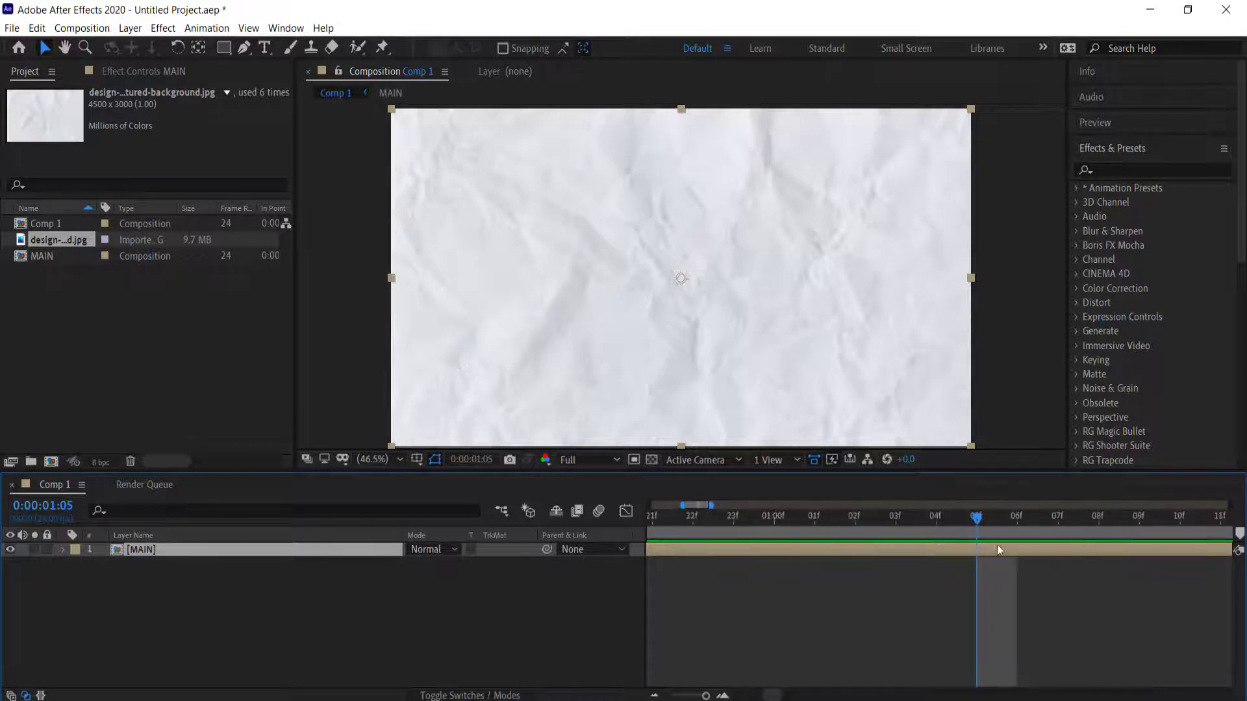
pyautogui.moveTo(981, 522)
pyautogui.mouseDown()
pyautogui.moveTo(1006, 520)
pyautogui.moveTo(986, 520)
pyautogui.mouseUp()
pyautogui.rightClick(883, 549)
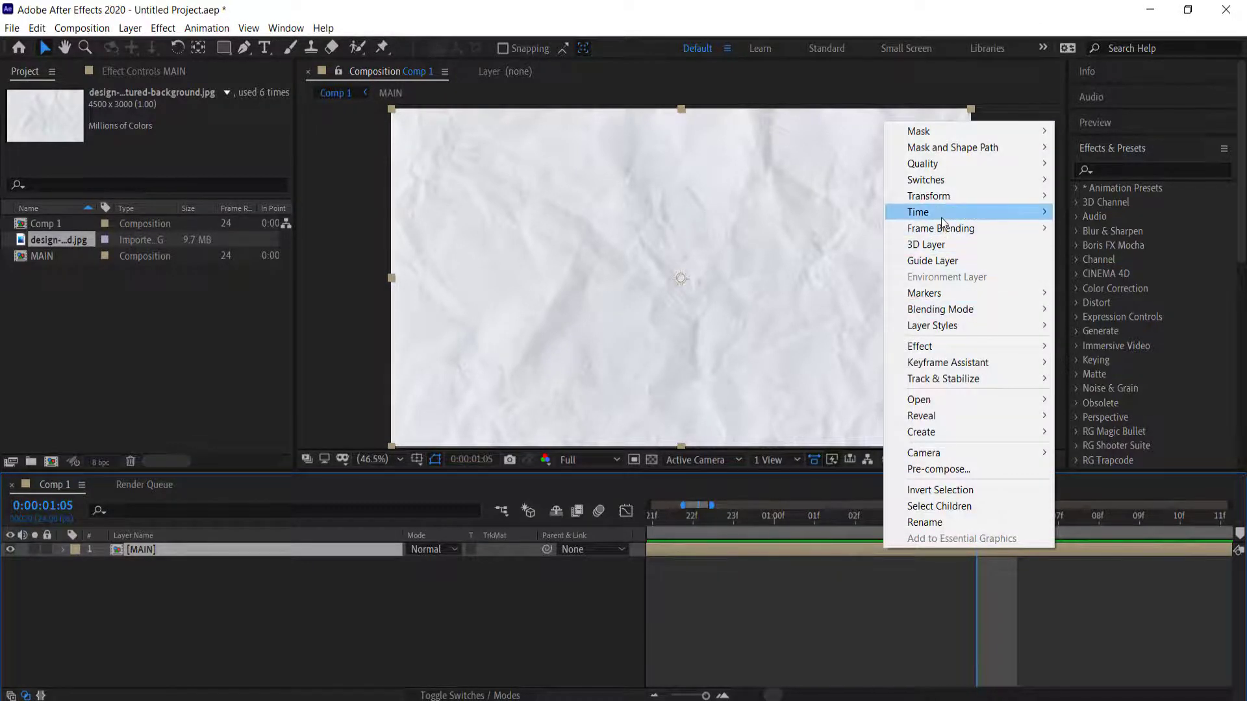
pyautogui.moveTo(942, 212)
pyautogui.click(833, 213)
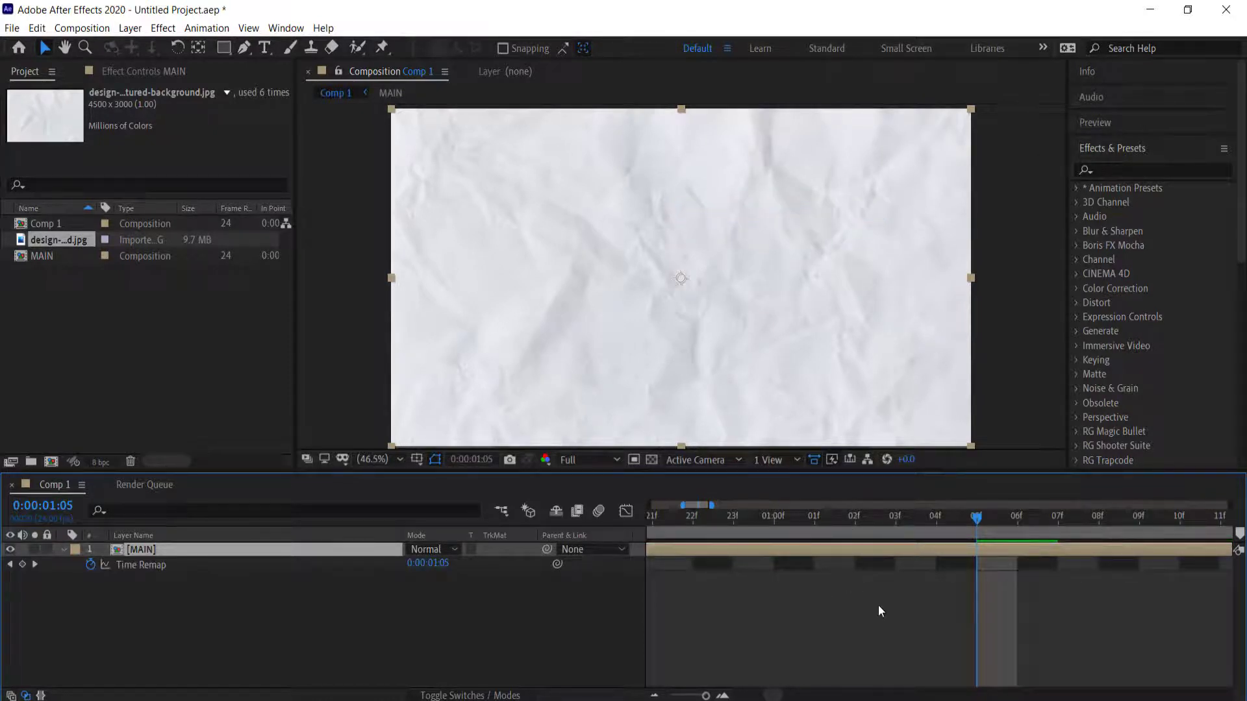
# Add a Time Remap keyframe to the MAIN layer at 0:00:01:05.
pyautogui.press('-')
pyautogui.press('-')
pyautogui.press('-')
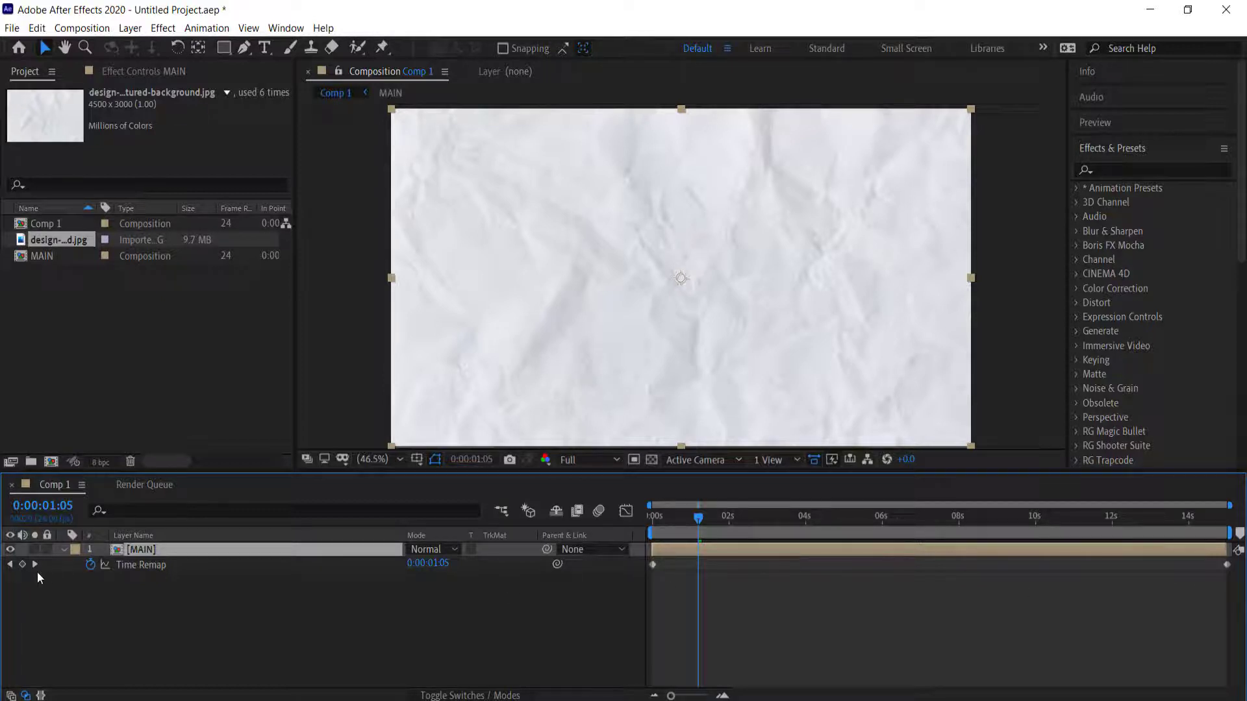
pyautogui.click(702, 517)
pyautogui.moveTo(702, 516); pyautogui.dragTo(690, 517)
pyautogui.press('=')
pyautogui.press('=')
pyautogui.press('=')
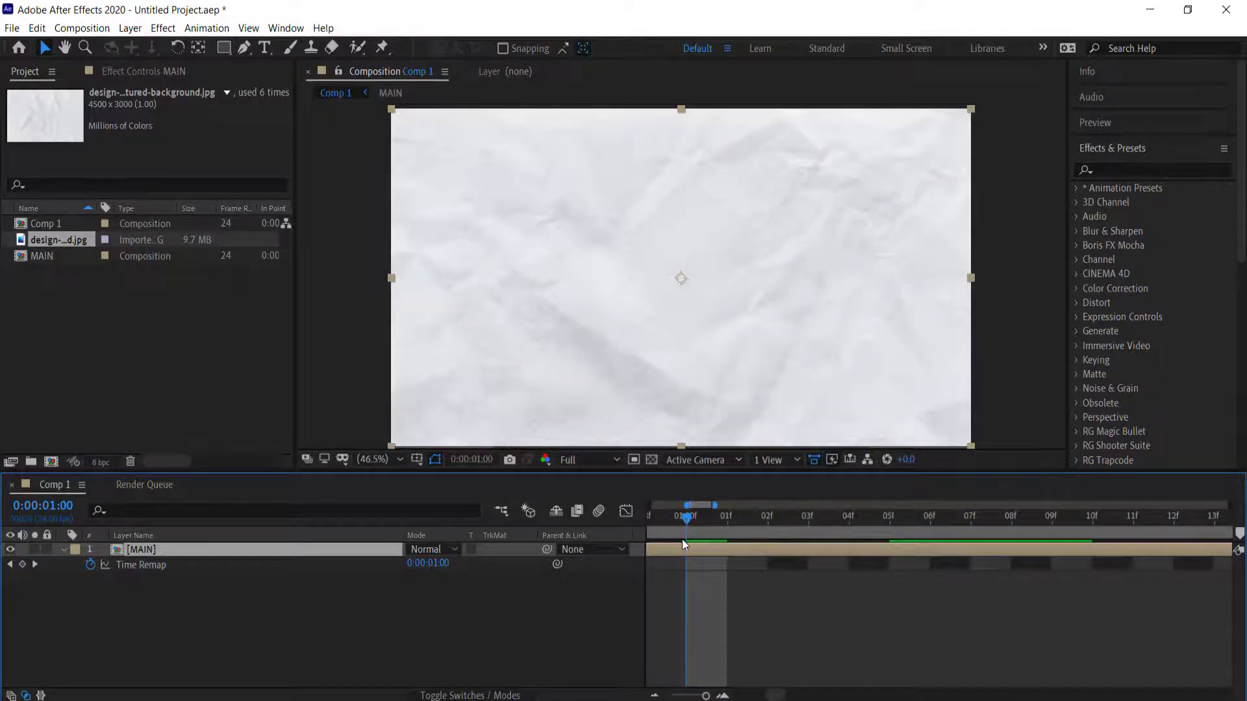
pyautogui.click(711, 513)
pyautogui.moveTo(753, 520); pyautogui.dragTo(888, 521)
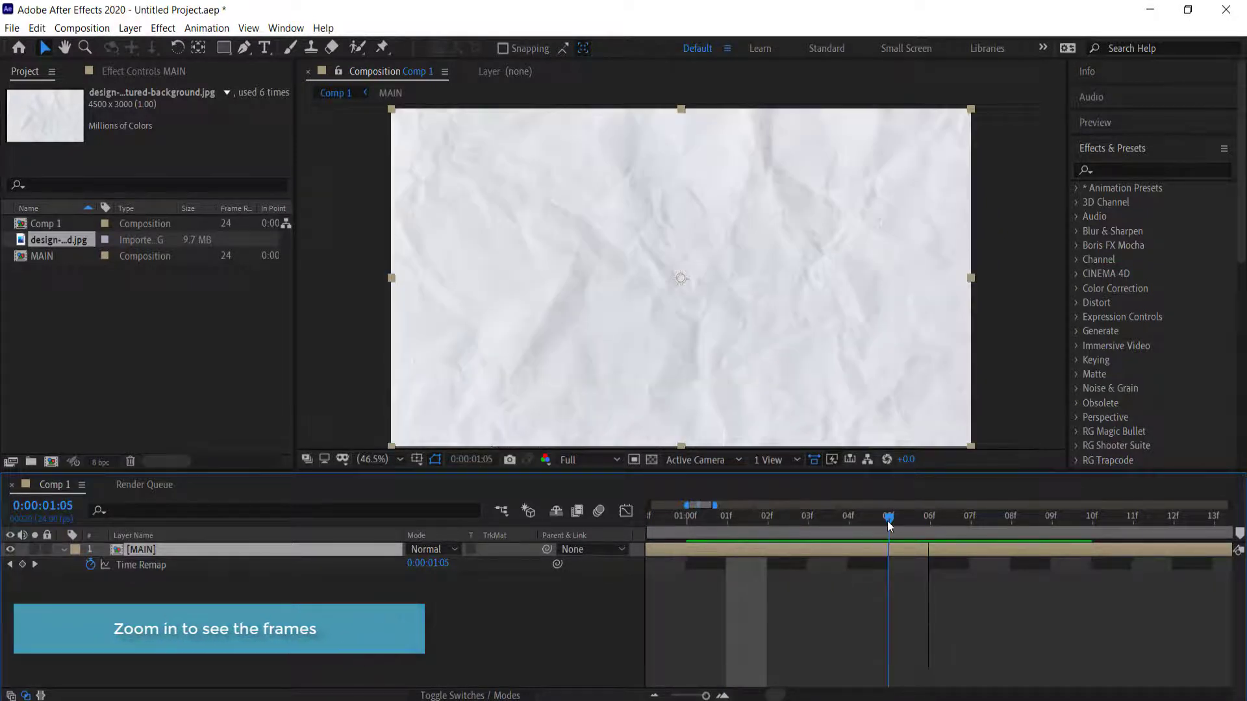
pyautogui.click(23, 565)
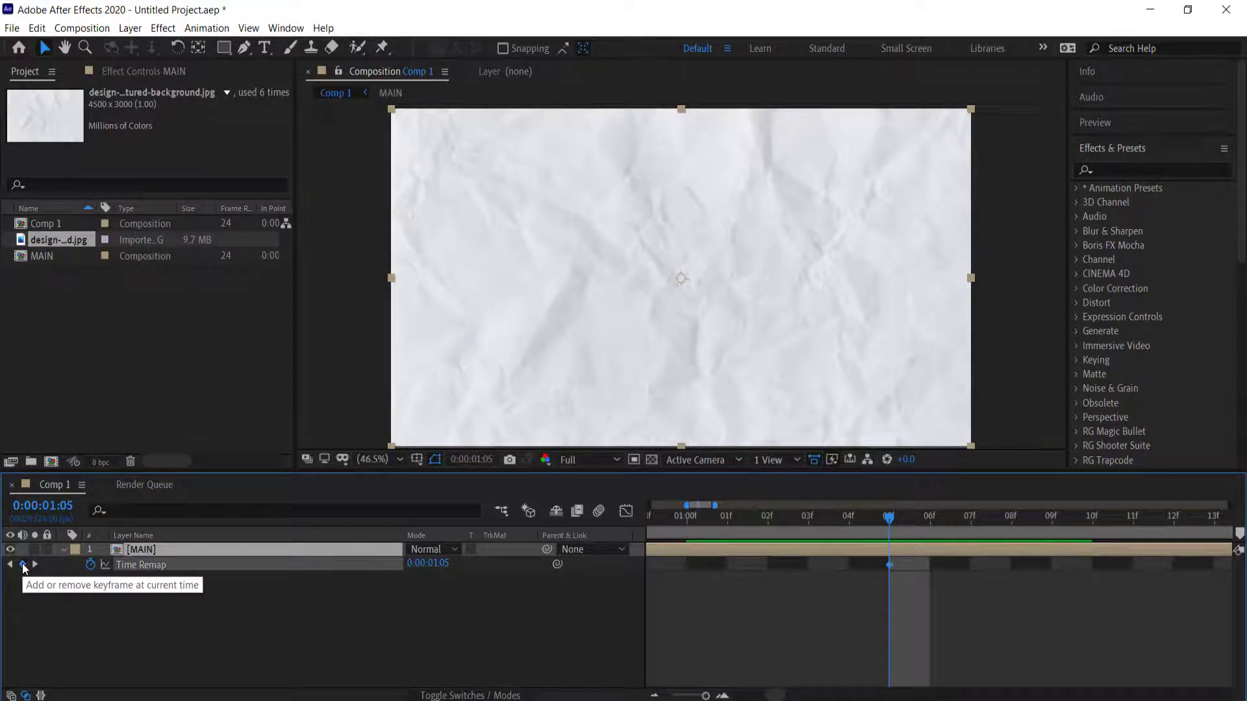
# Delete the Time Remap keyframe at the end of the MAIN layer, at 0:00:15:00.
pyautogui.press(';')
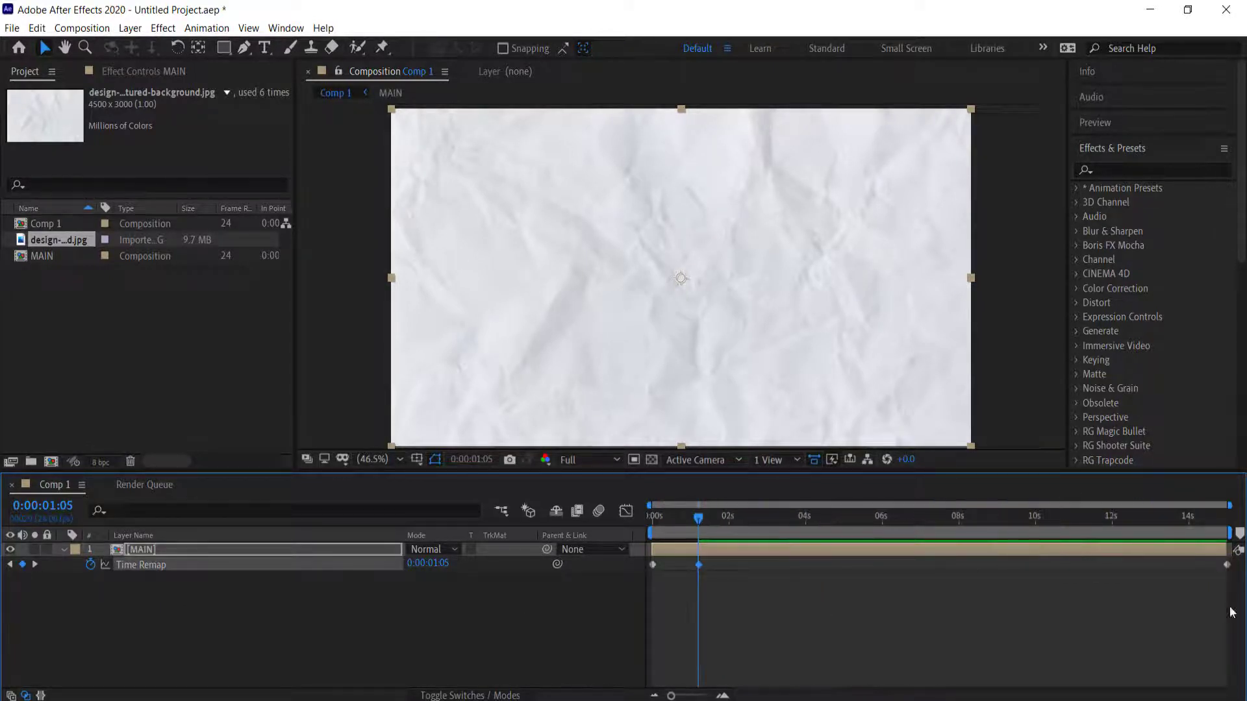
pyautogui.click(1228, 565)
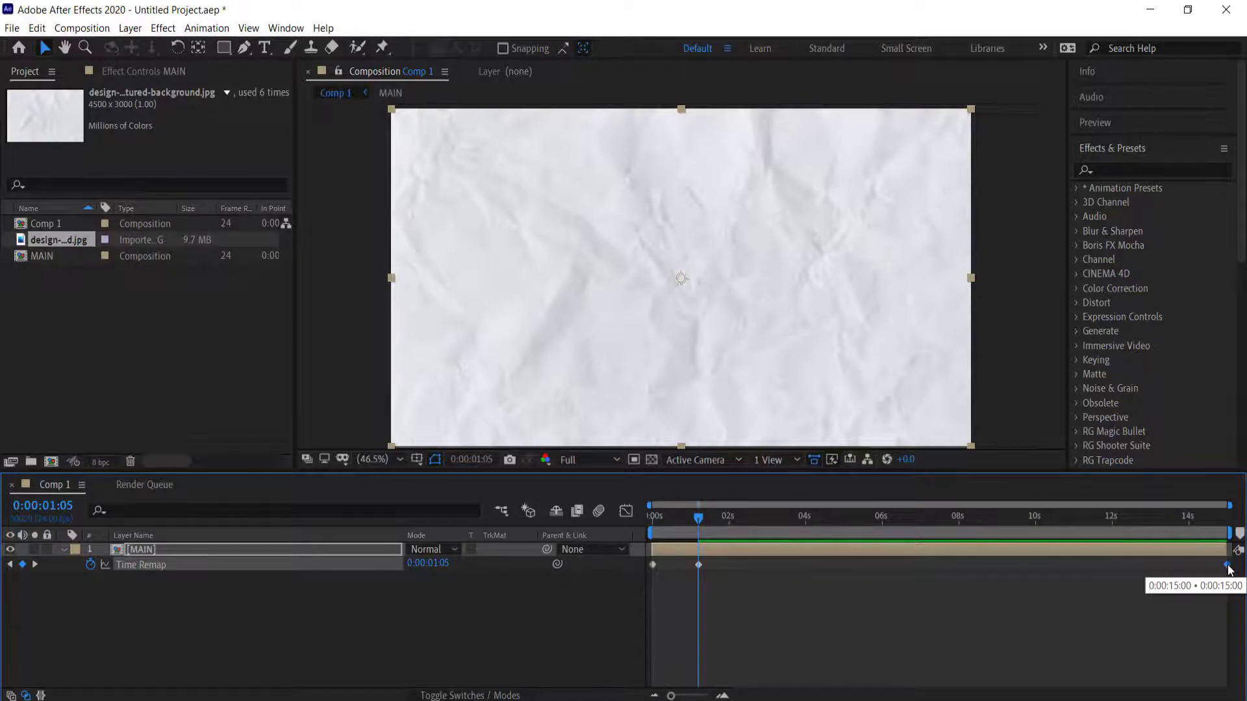
pyautogui.doubleClick(1228, 566)
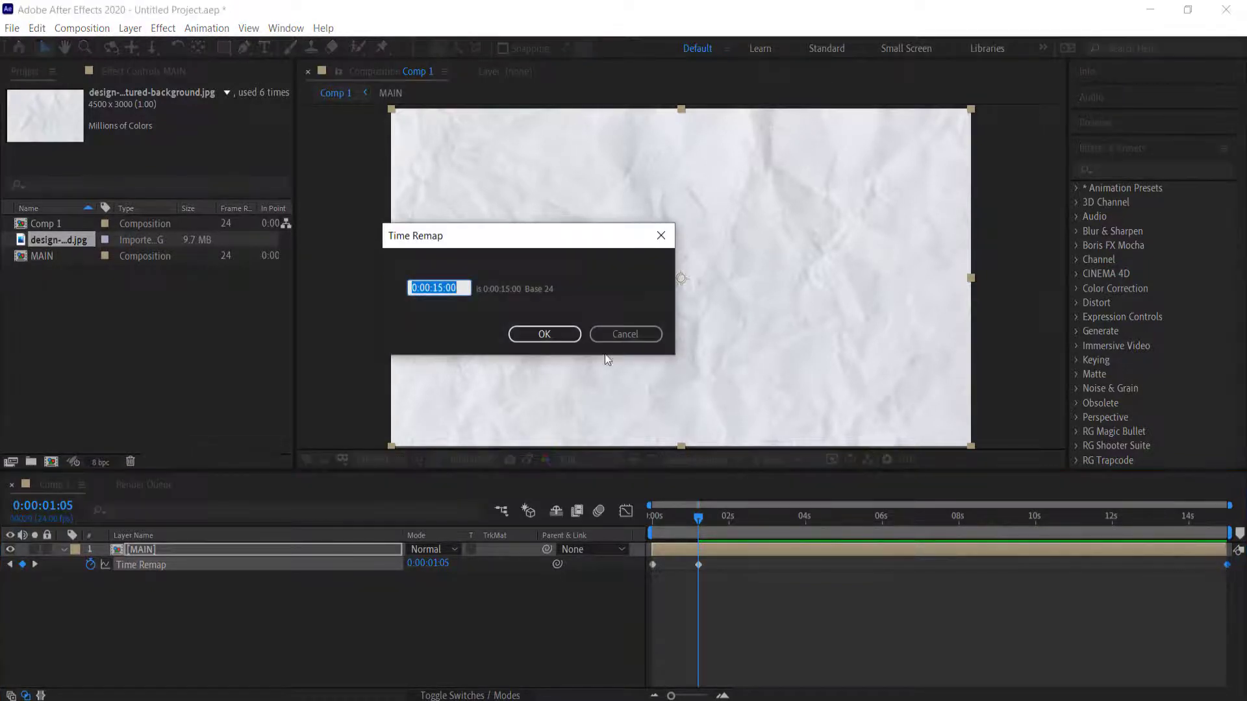
pyautogui.write('0')
pyautogui.press('Return')
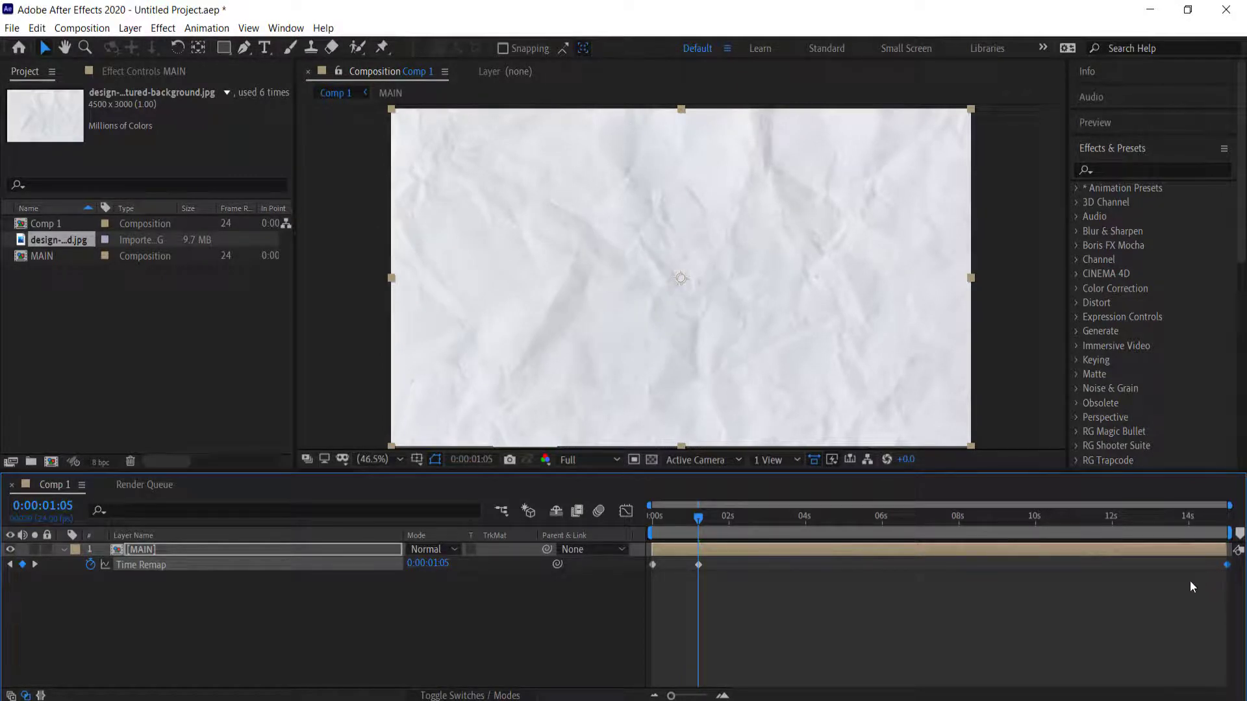
pyautogui.press('Delete')
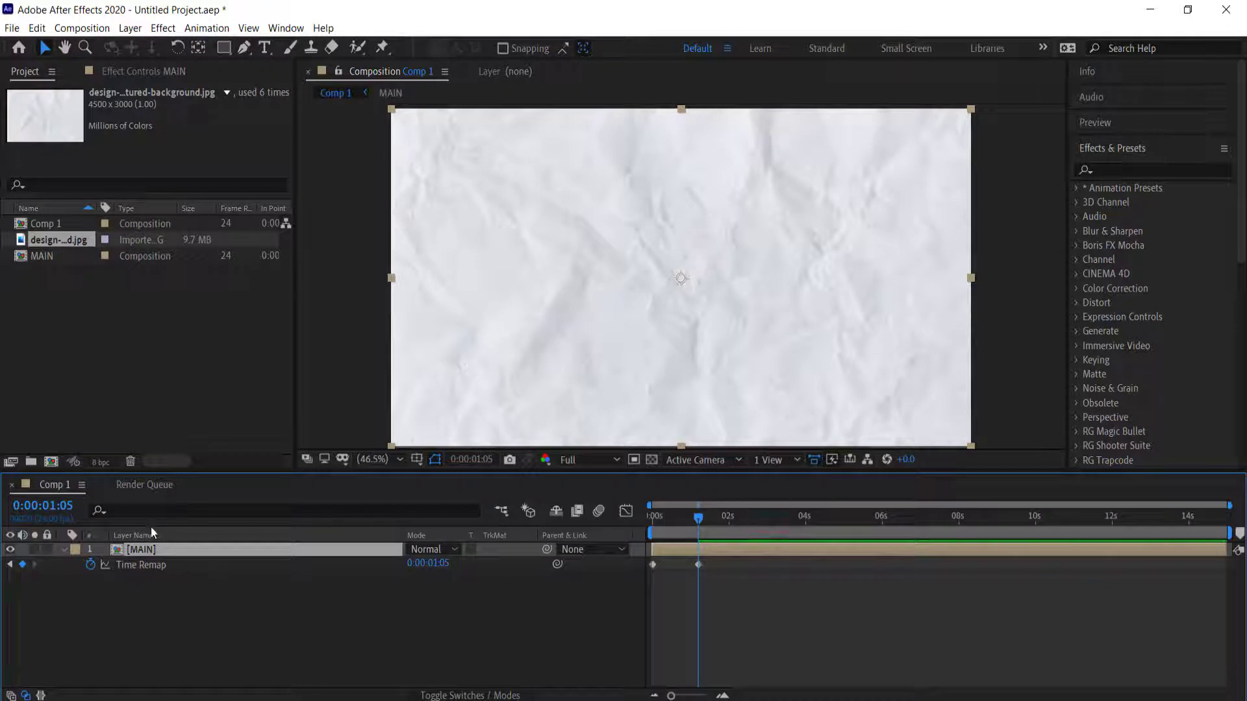
# Add the expression loopOut(type = "cycle", numKeyframes = 0) to MAIN's Time Remap and play back the loop from the start.
pyautogui.keyDown('alt'); pyautogui.click(90, 565); pyautogui.keyUp('alt')
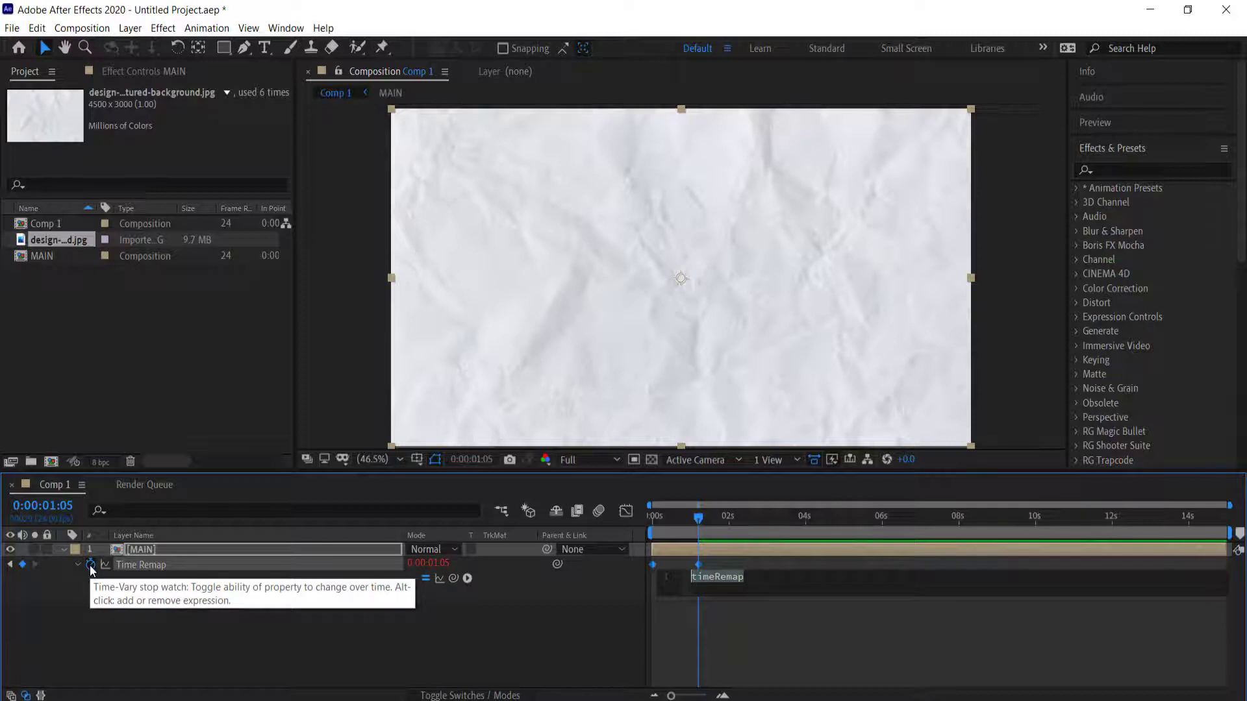
pyautogui.click(468, 579)
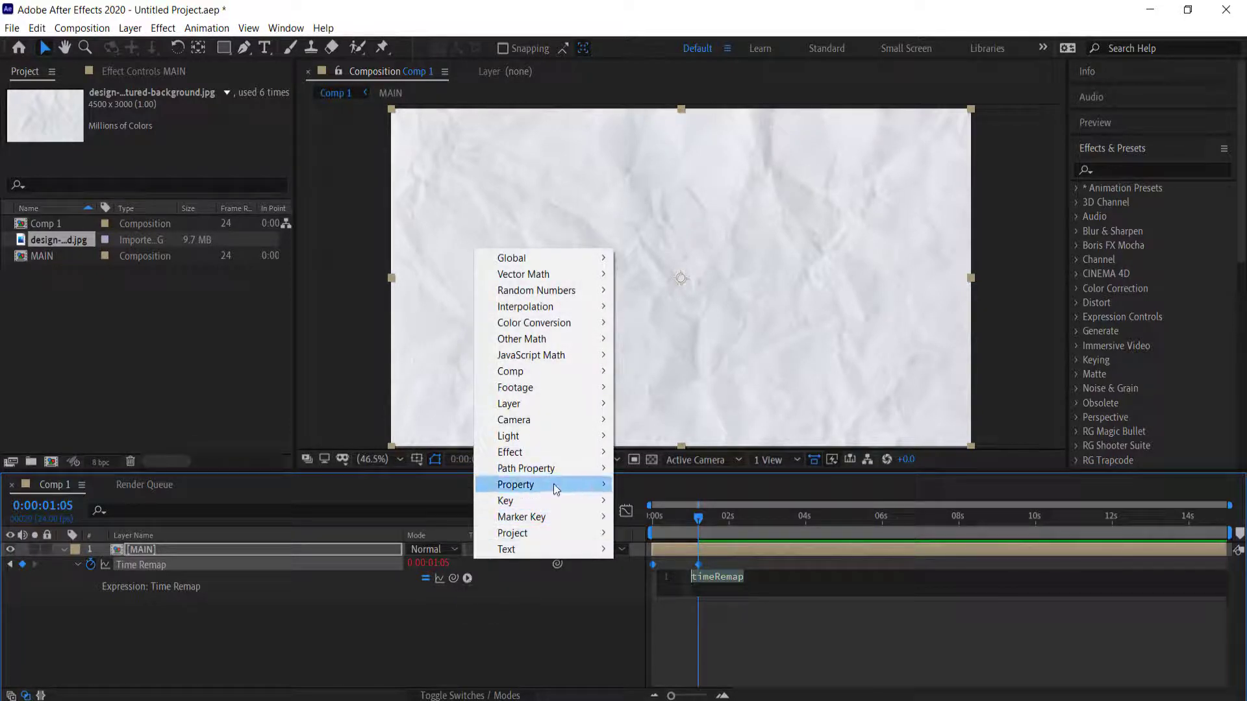
pyautogui.moveTo(556, 489)
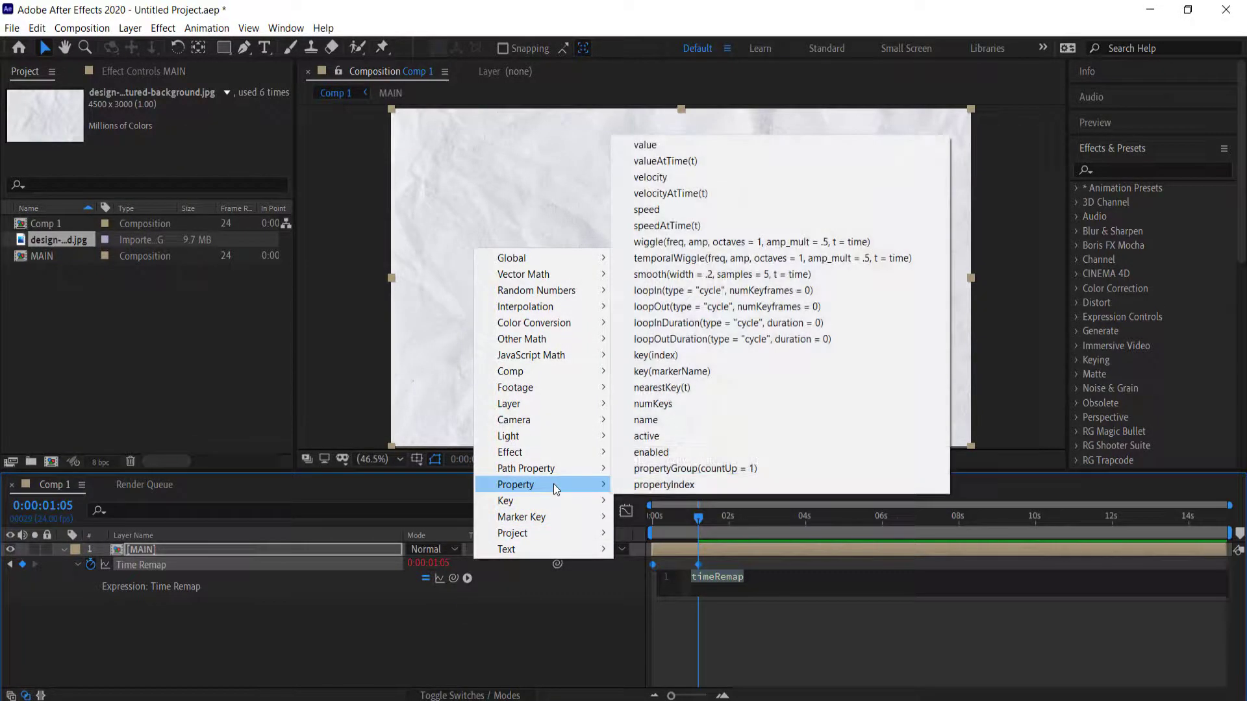
pyautogui.click(730, 308)
pyautogui.moveTo(699, 517); pyautogui.dragTo(633, 513)
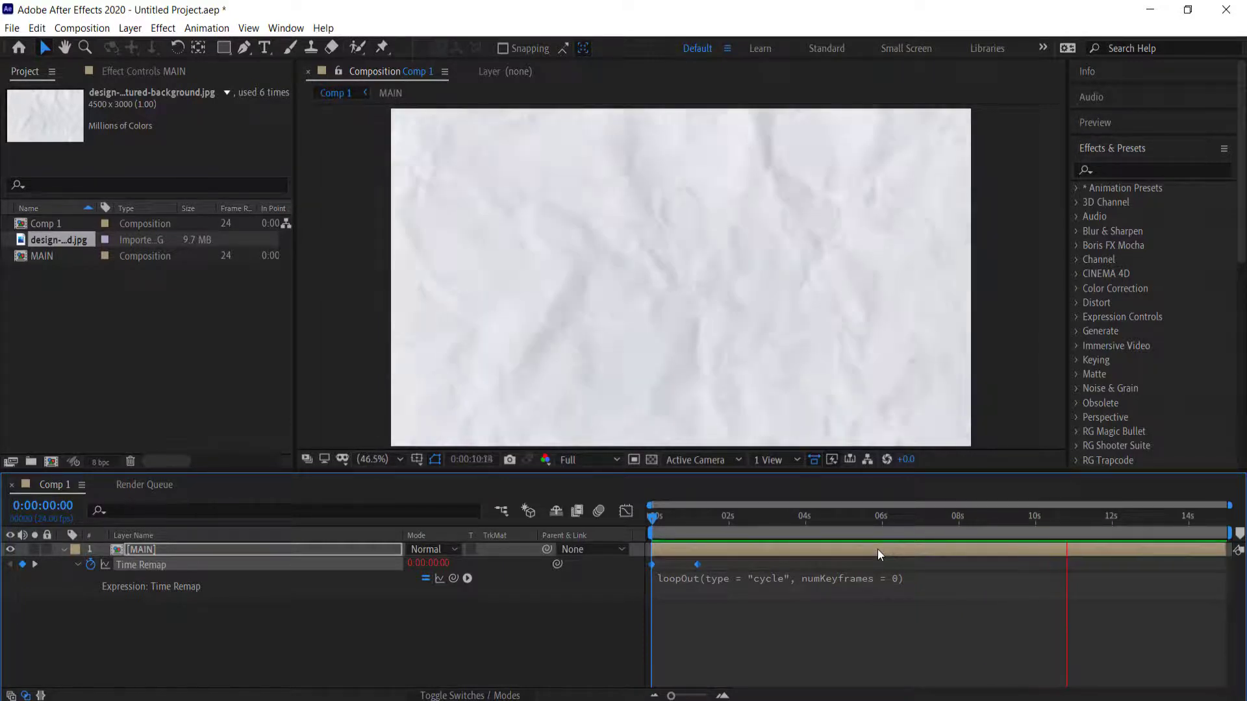
pyautogui.press('space')
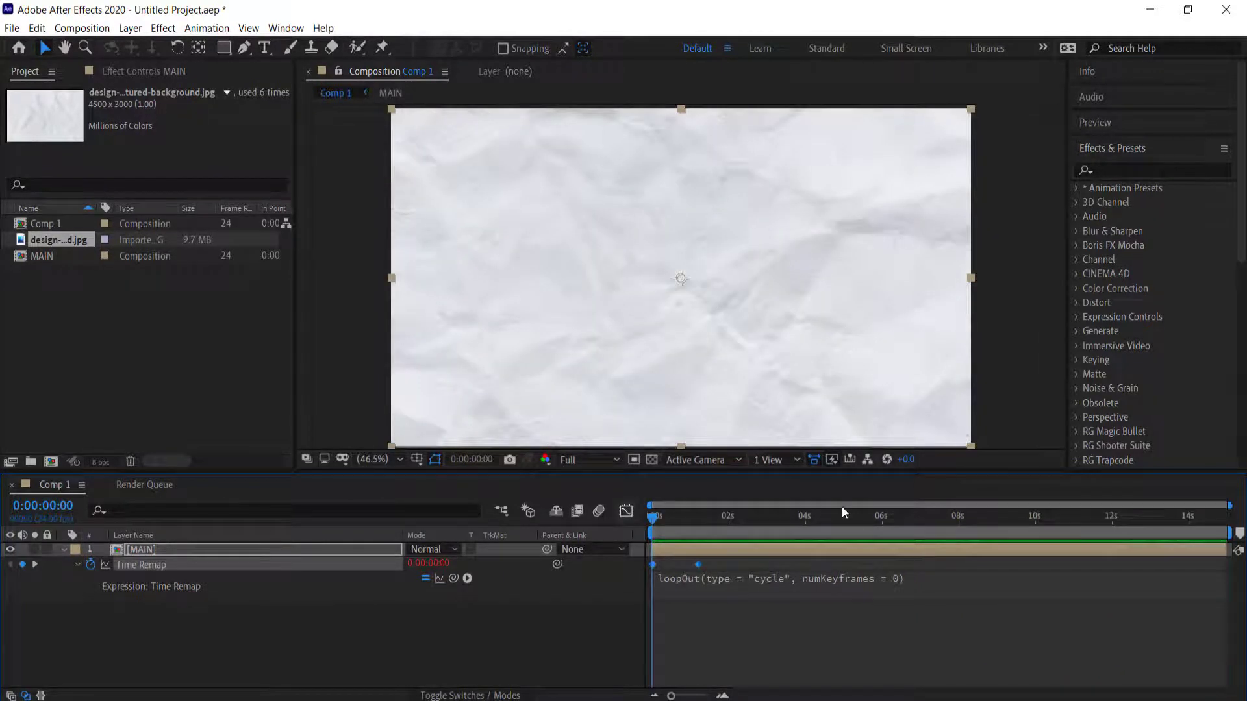
# Add a text layer reading "texture" in black Impact Regular at 430 px with tracking -10.
pyautogui.click(264, 48)
pyautogui.click(584, 285)
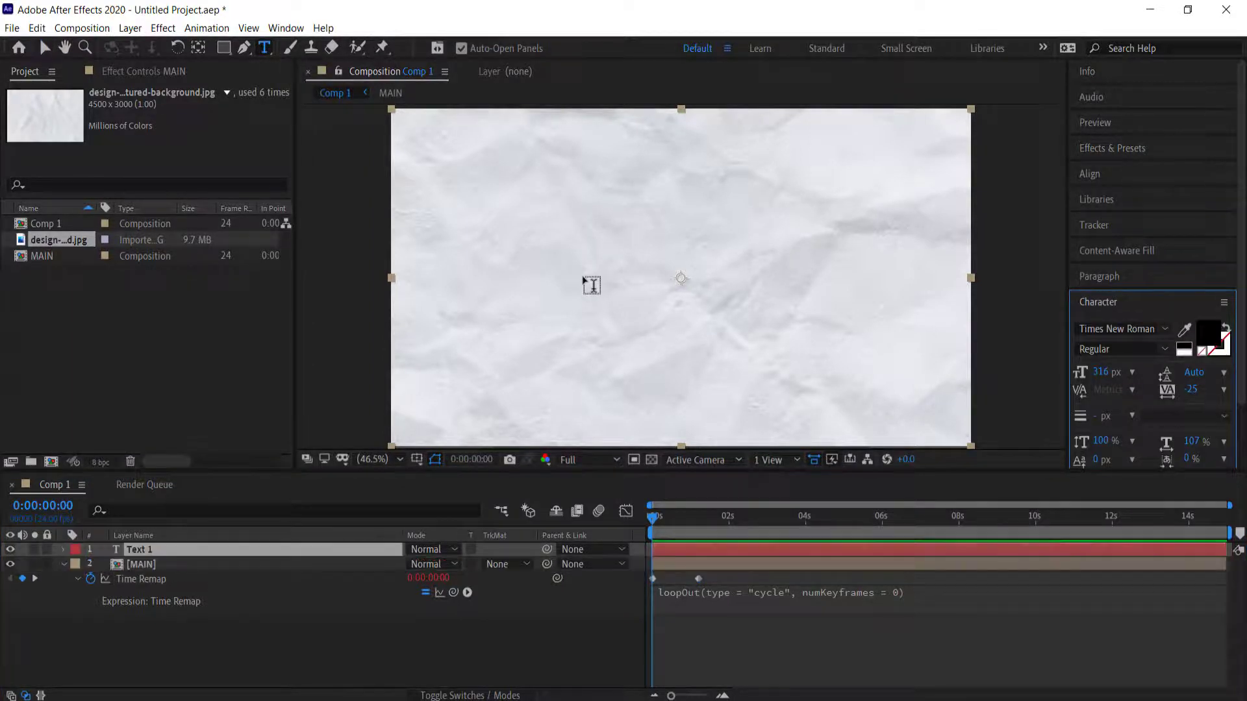
pyautogui.click(1162, 329)
pyautogui.write('az')
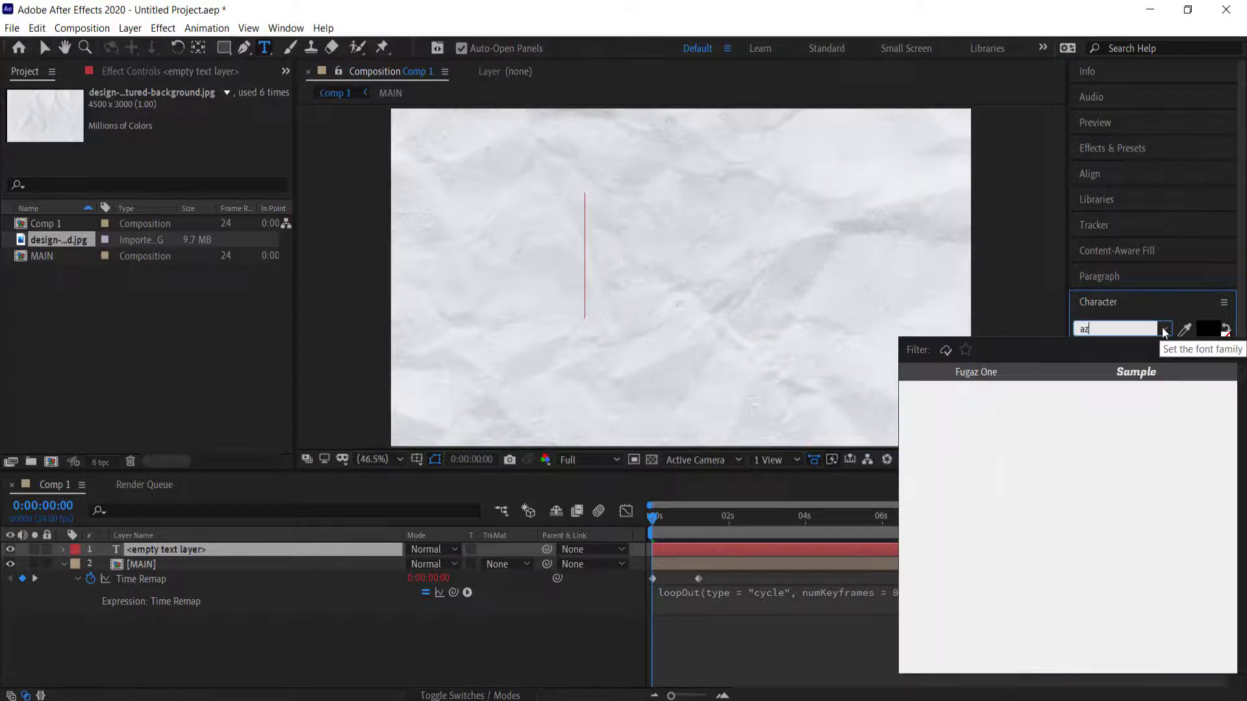
pyautogui.write('o')
pyautogui.press('BackSpace')
pyautogui.press('BackSpace')
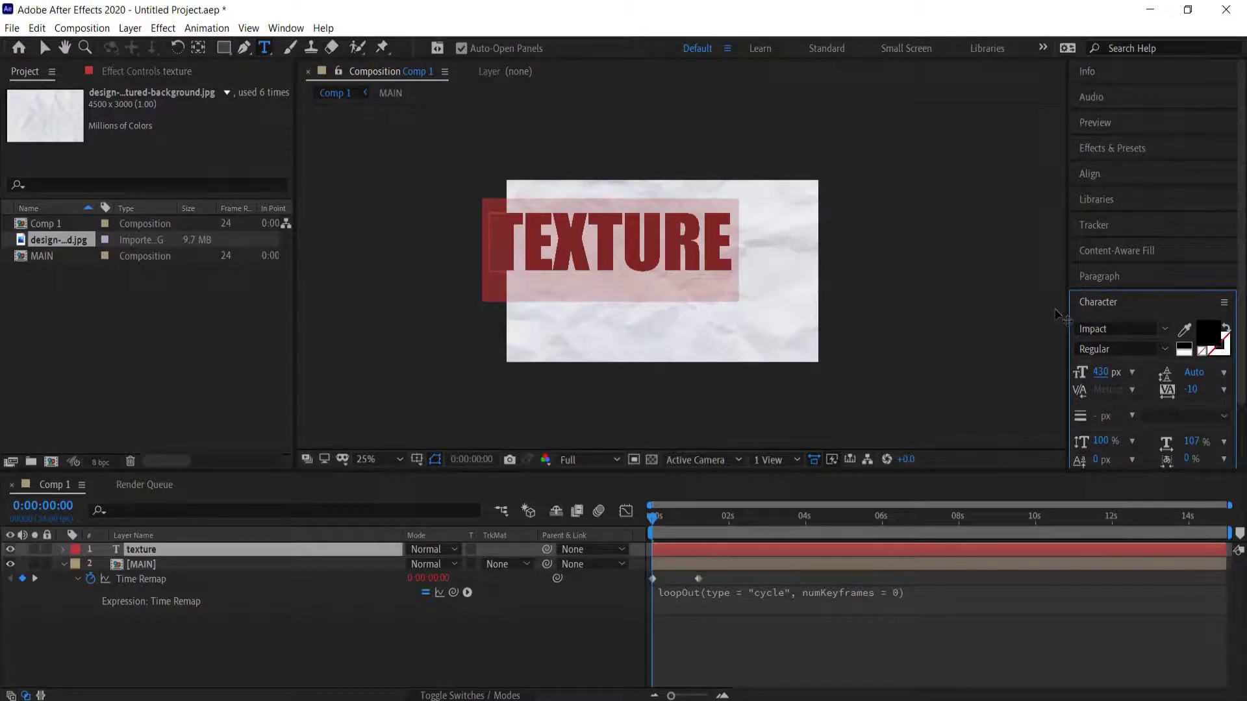
# Center the text layer horizontally and vertically in the composition.
pyautogui.click(1090, 174)
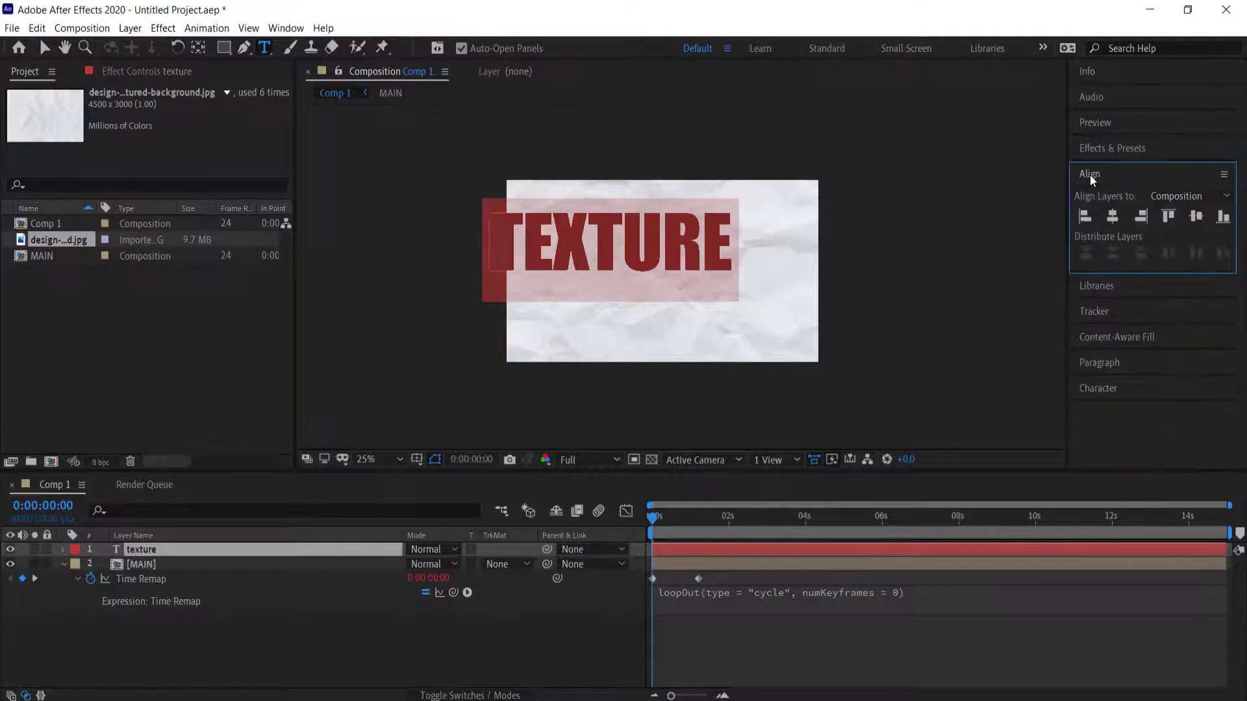
pyautogui.click(1113, 216)
pyautogui.click(1197, 218)
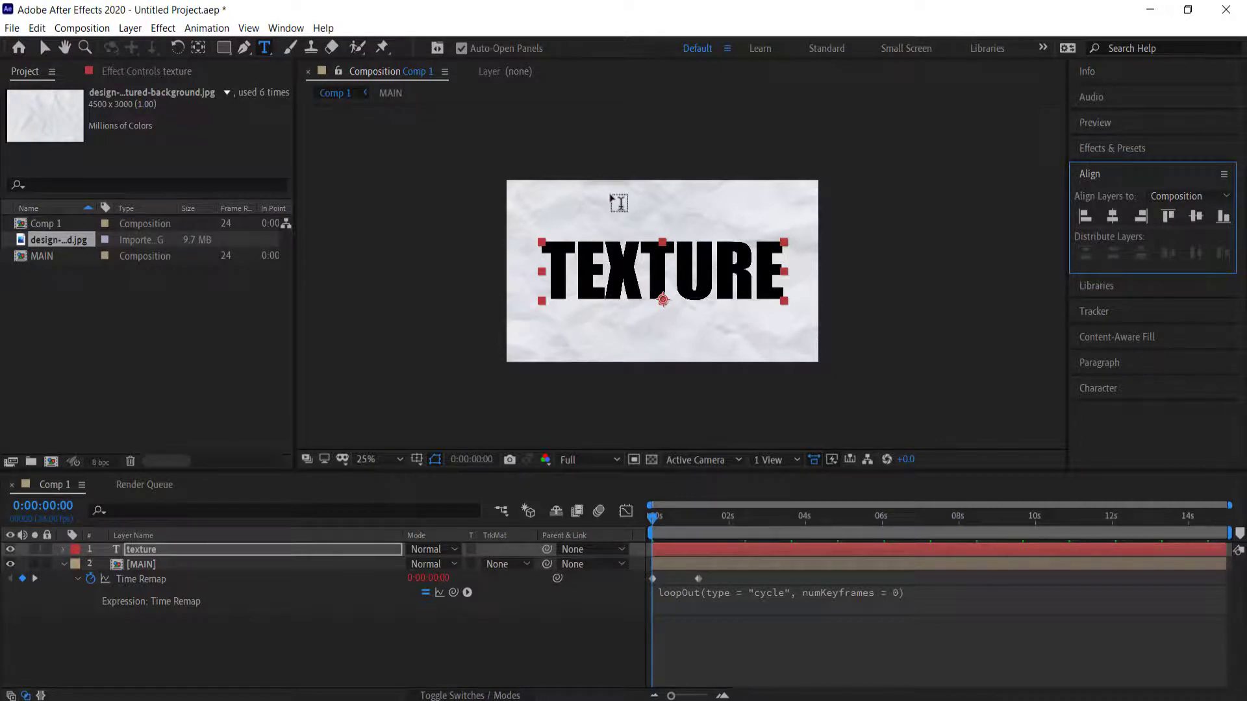
# Set the MAIN layer's track matte to Alpha Matte "texture" so the paper fills only the letters.
pyautogui.click(231, 563)
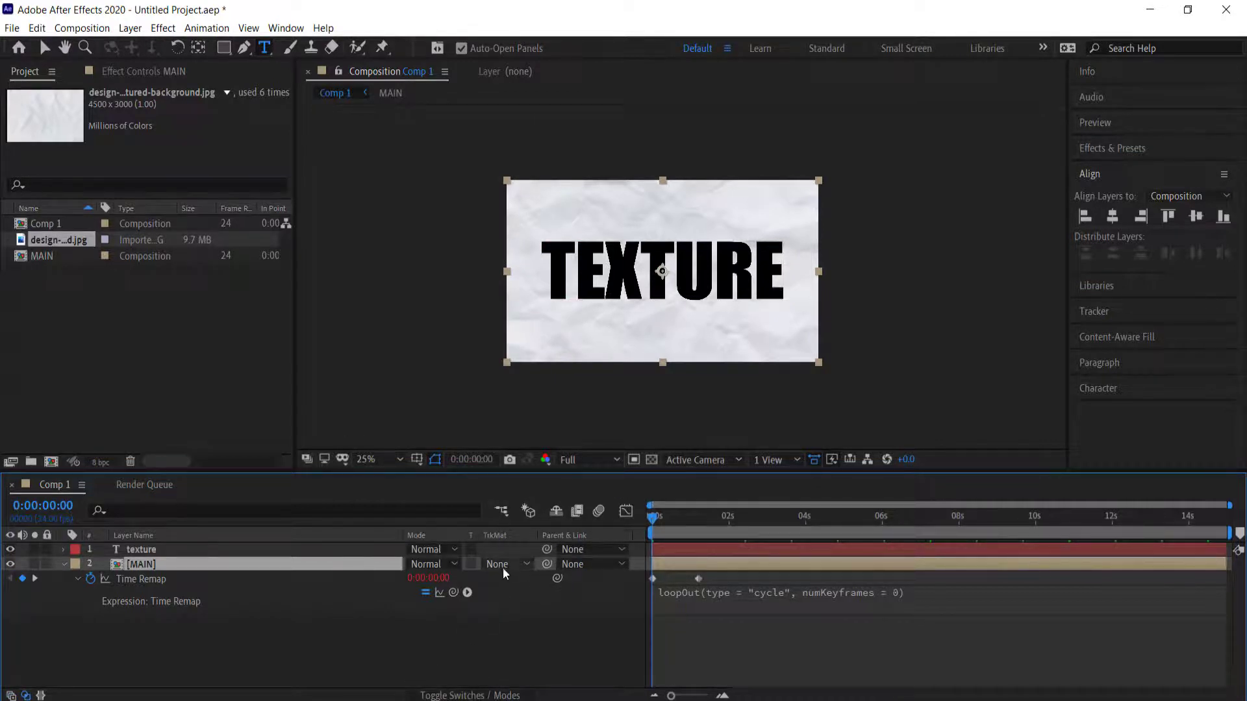
pyautogui.click(504, 563)
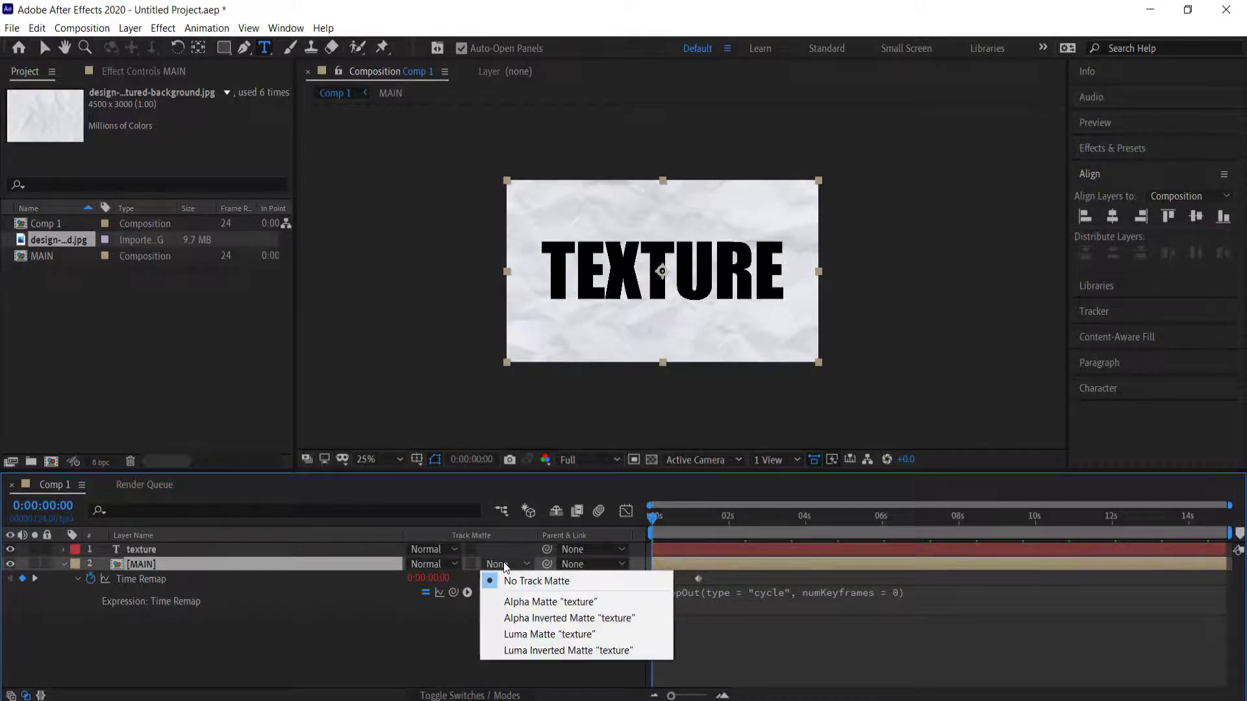
pyautogui.click(543, 605)
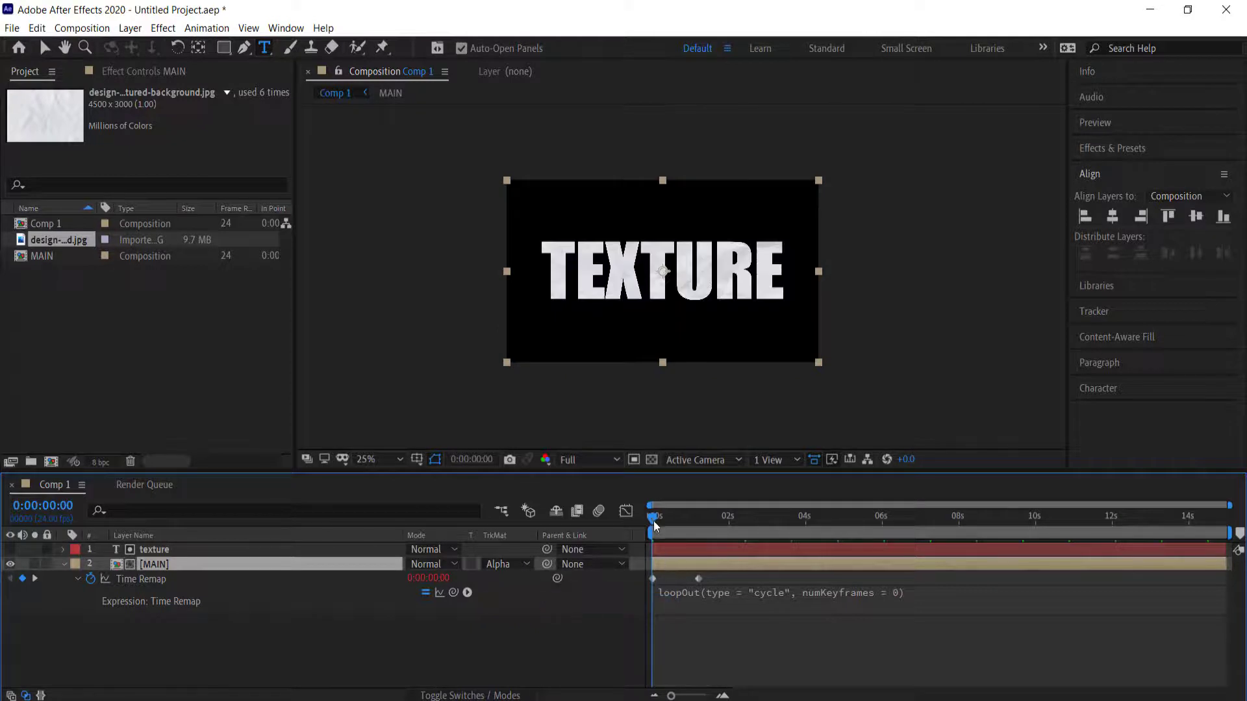
# Play back the paper-filled text to check its animation, and return to the first frame.
pyautogui.press('space')
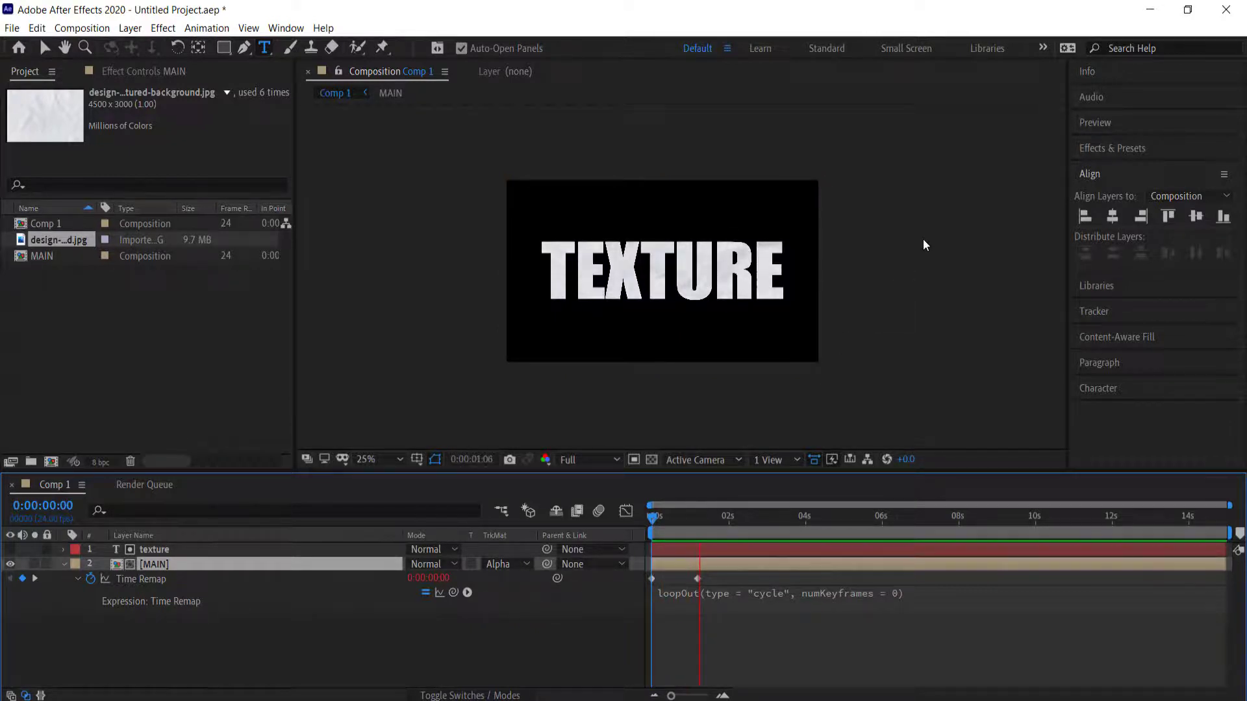
pyautogui.press('space')
pyautogui.scroll(1, 580, 271)
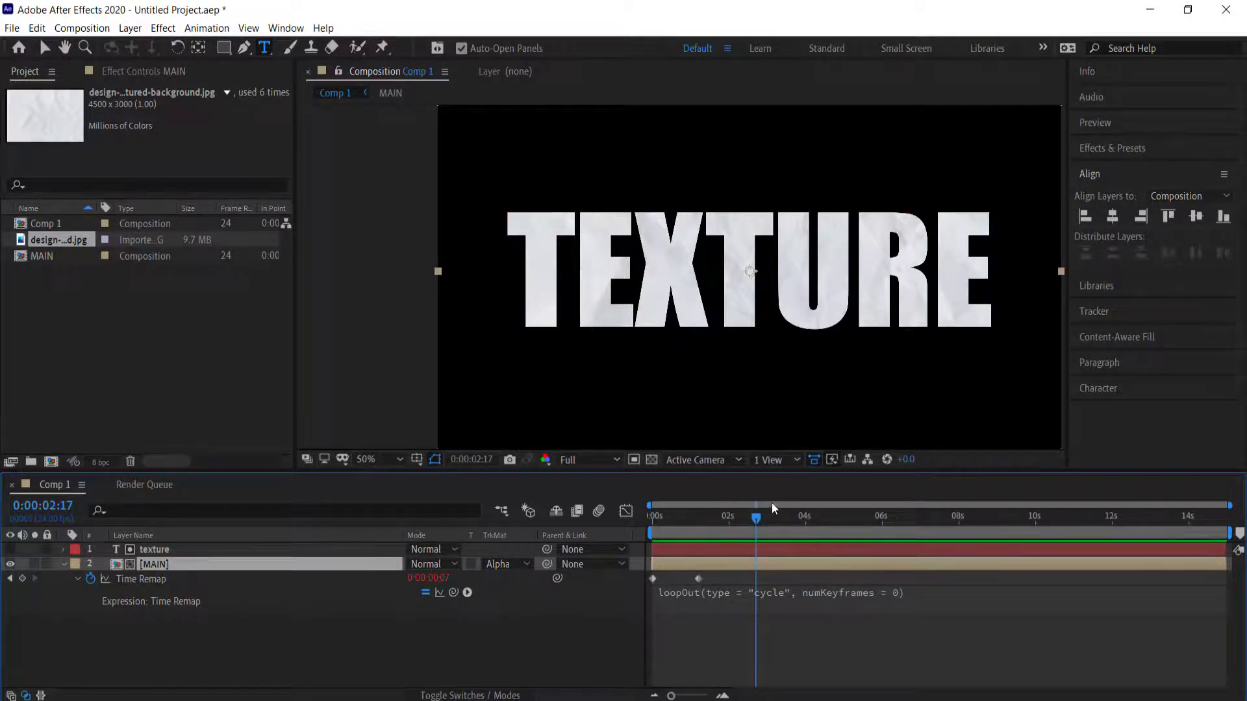
pyautogui.press('Home')
pyautogui.press('space')
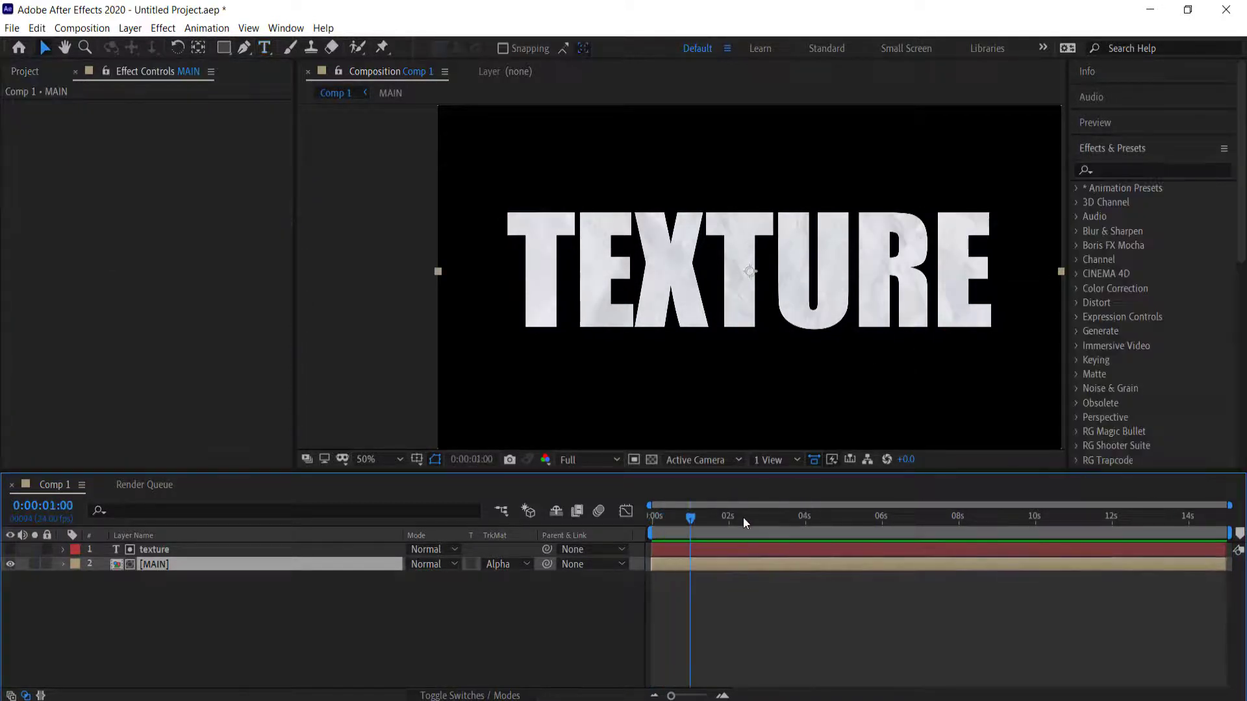
pyautogui.moveTo(884, 512); pyautogui.dragTo(624, 515)
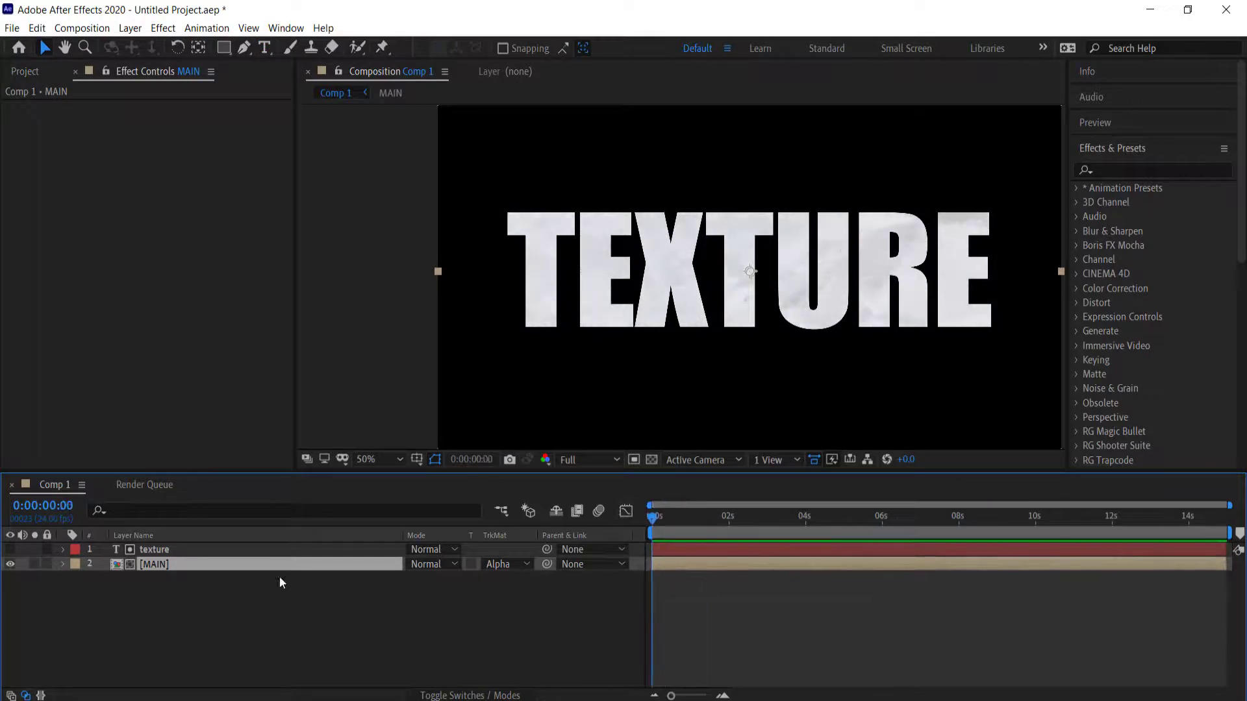
# Duplicate the MAIN layer, place the copy below the matted text pair, and set its track matte to none.
pyautogui.click(170, 594)
pyautogui.click(160, 563)
pyautogui.hotkey('ctrl', 'd')
pyautogui.hotkey('ctrl', 'shift', ']')
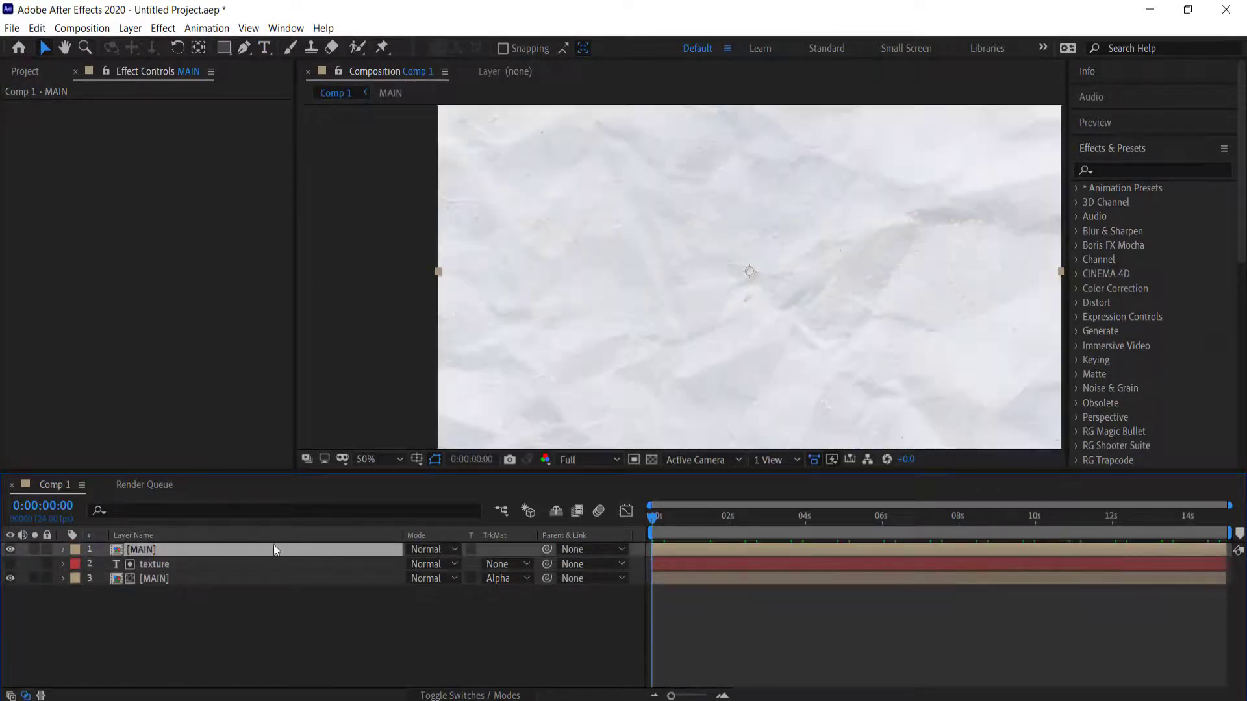
pyautogui.moveTo(204, 559); pyautogui.dragTo(203, 597)
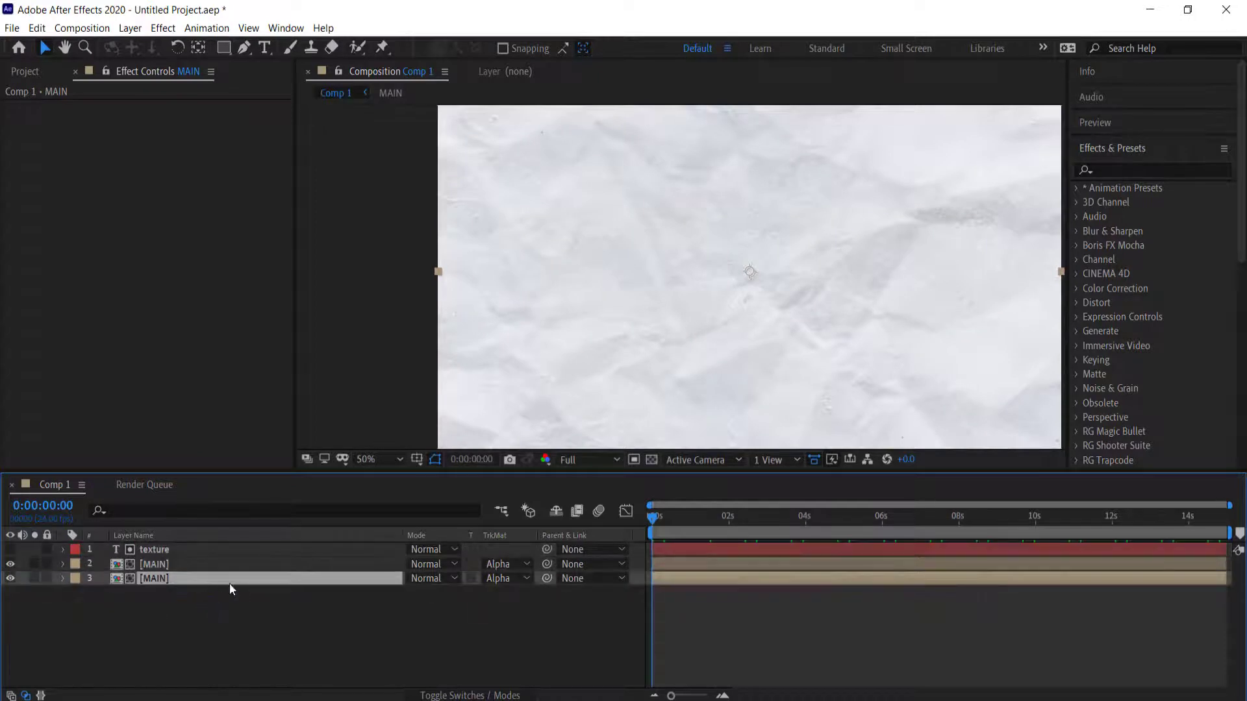
pyautogui.click(492, 575)
pyautogui.click(521, 595)
# Pre-compose the texture text layer and its matted MAIN layer into a new composition named TEXT.
pyautogui.click(164, 558)
pyautogui.keyDown('shift'); pyautogui.click(161, 555); pyautogui.keyUp('shift')
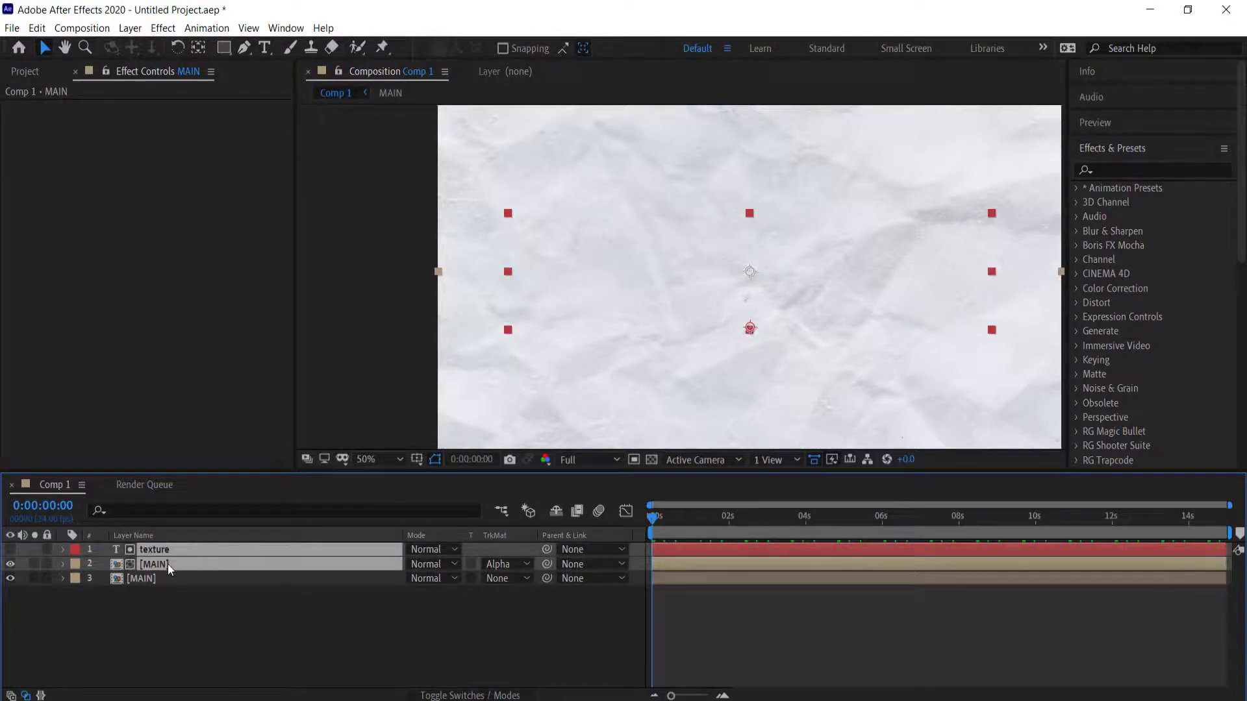
pyautogui.rightClick(168, 563)
pyautogui.click(237, 492)
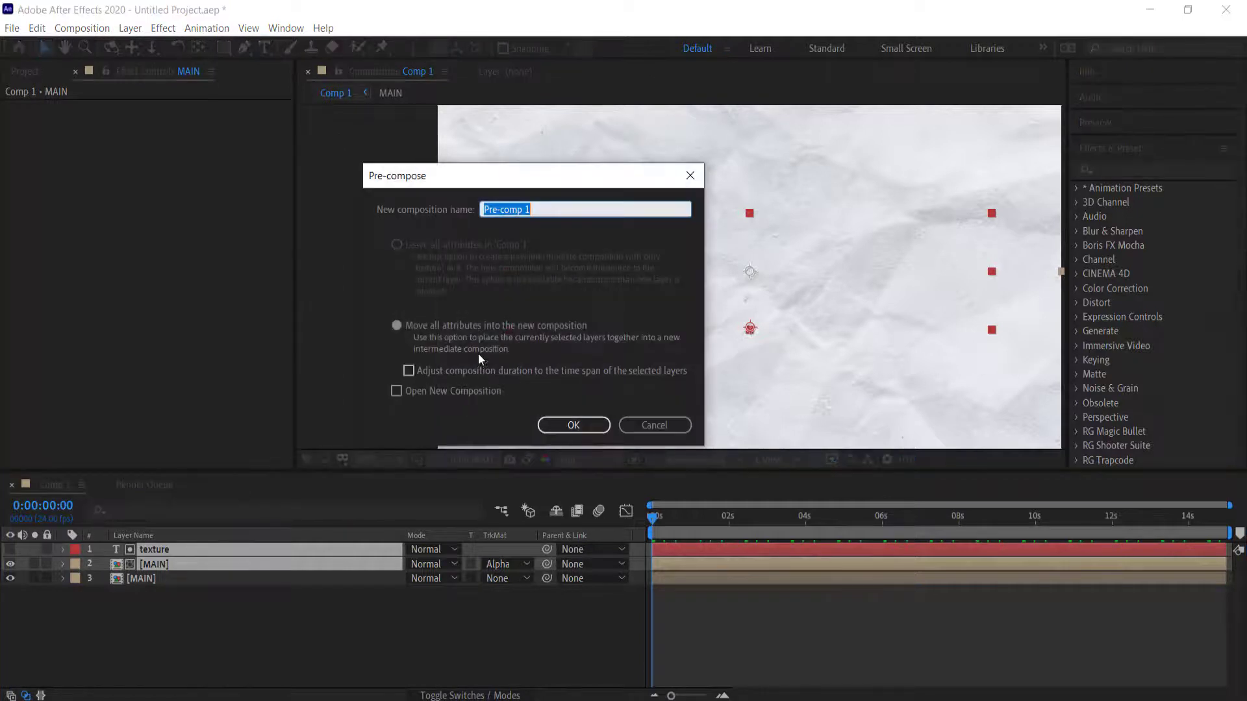
pyautogui.write('TEXT')
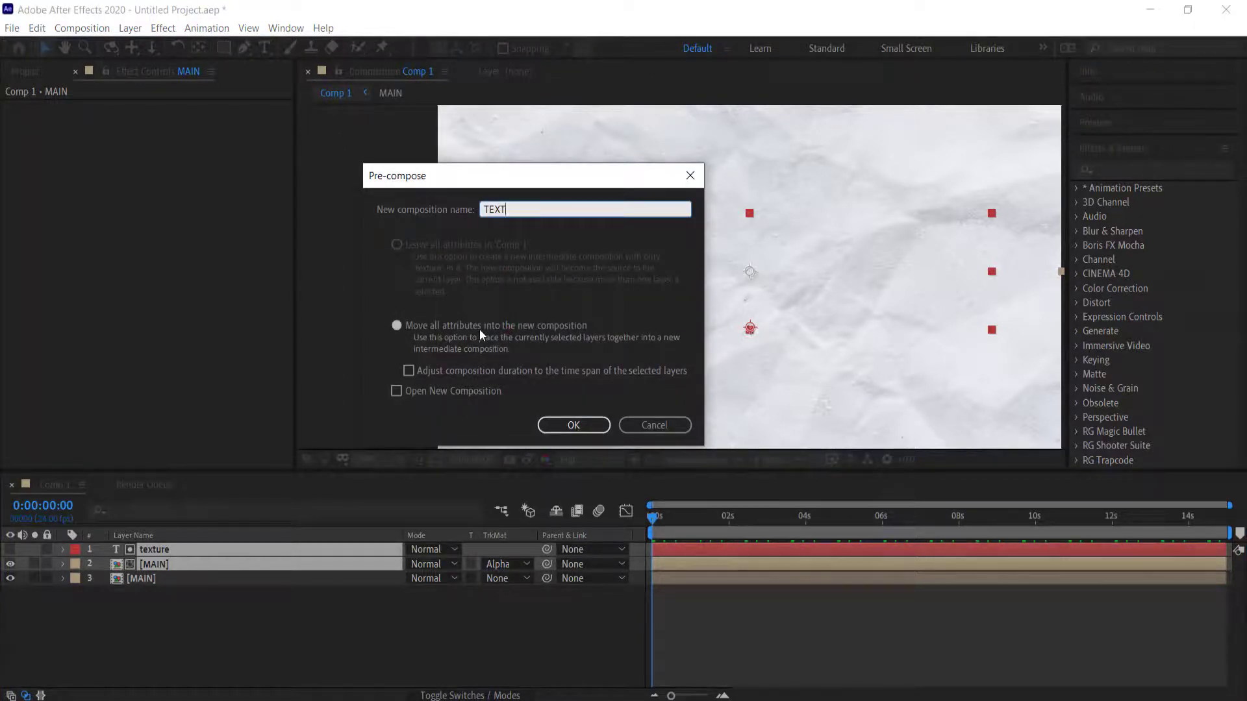
pyautogui.press('Return')
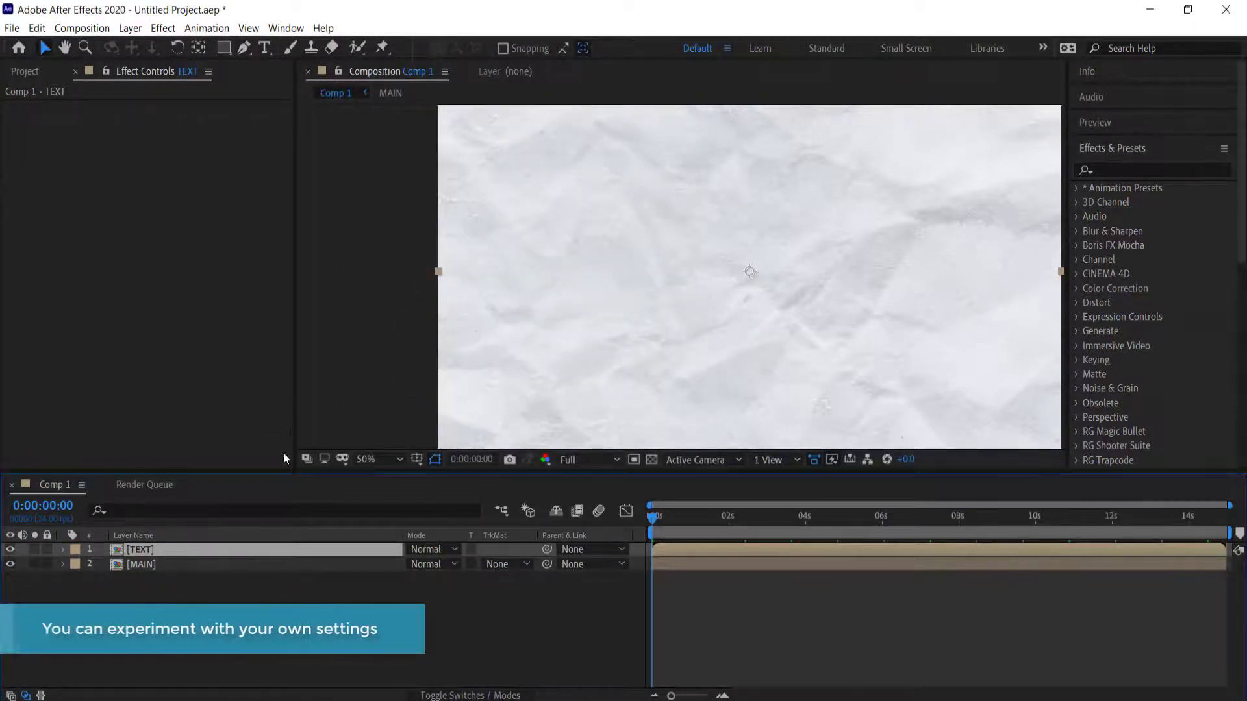
# Apply the Invert effect to the background MAIN layer and play back the result.
pyautogui.click(172, 565)
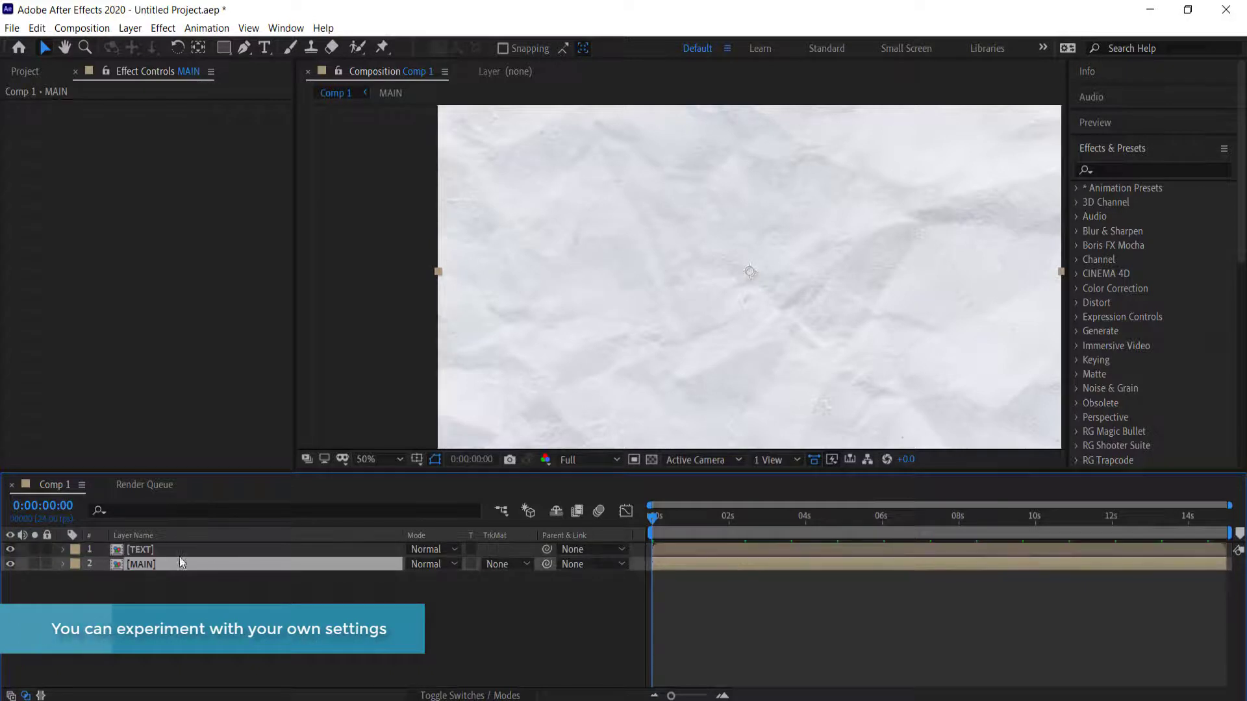
pyautogui.click(1090, 172)
pyautogui.write('invert')
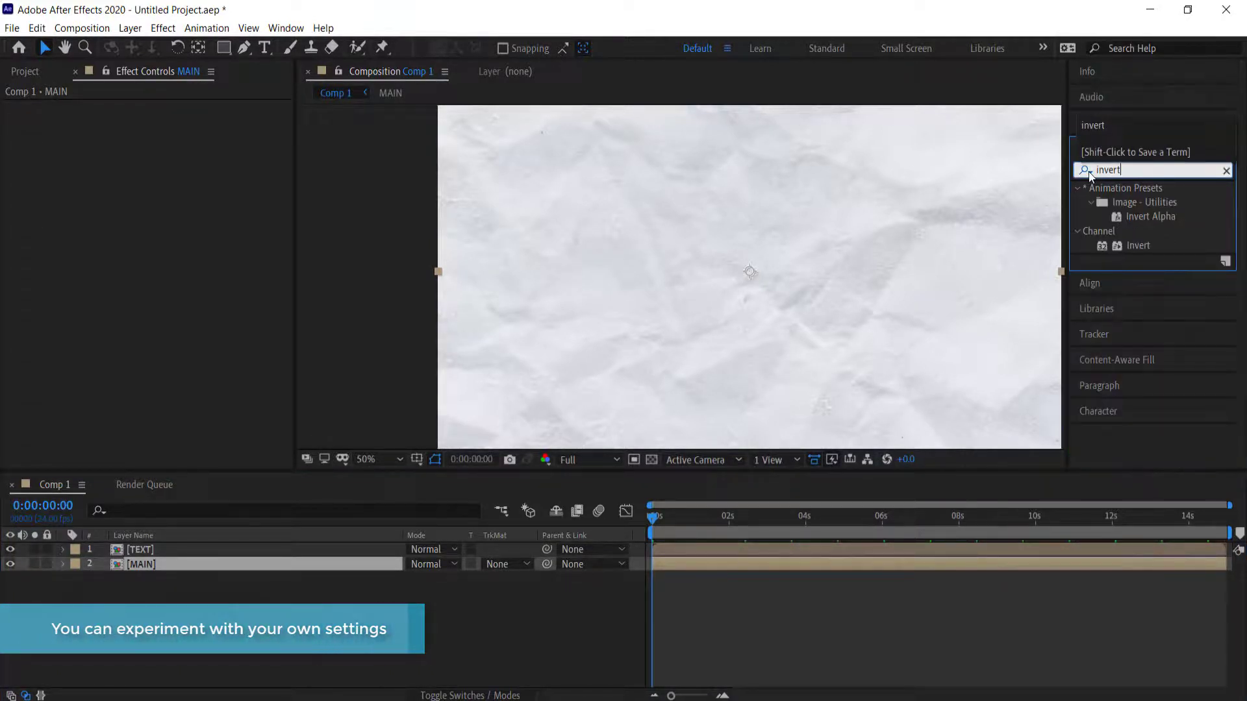
pyautogui.moveTo(1138, 246); pyautogui.dragTo(161, 567)
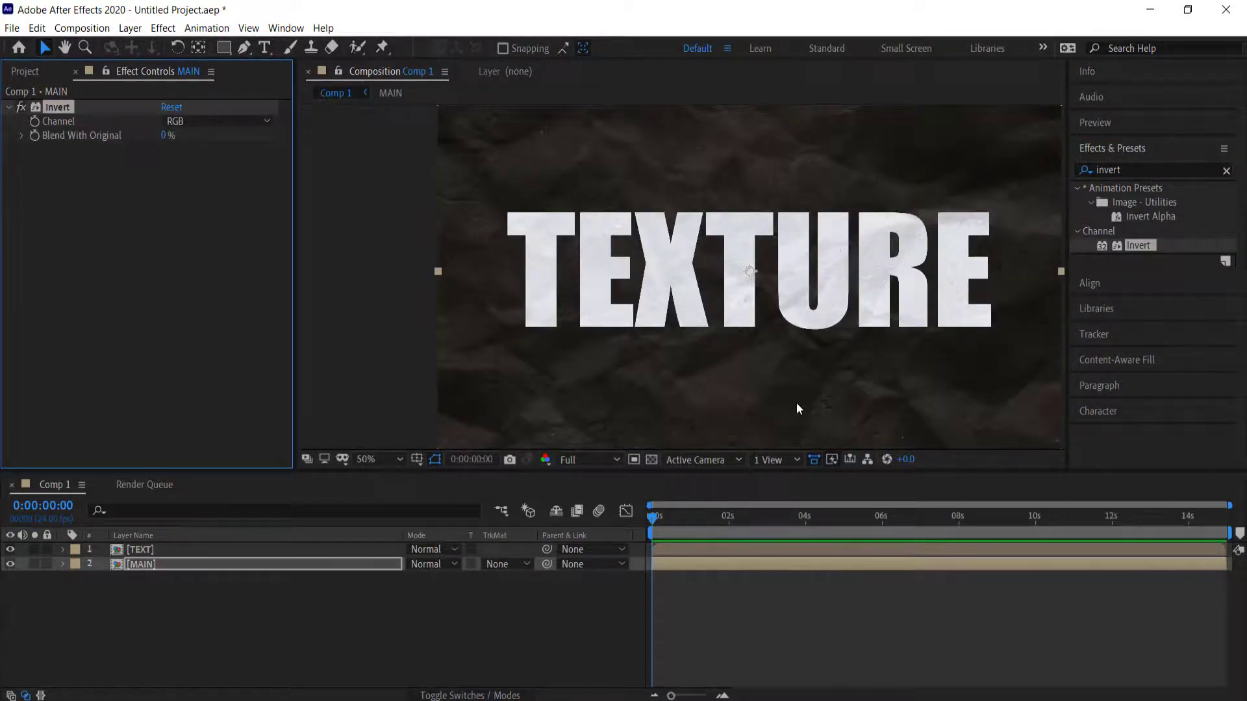
pyautogui.press('space')
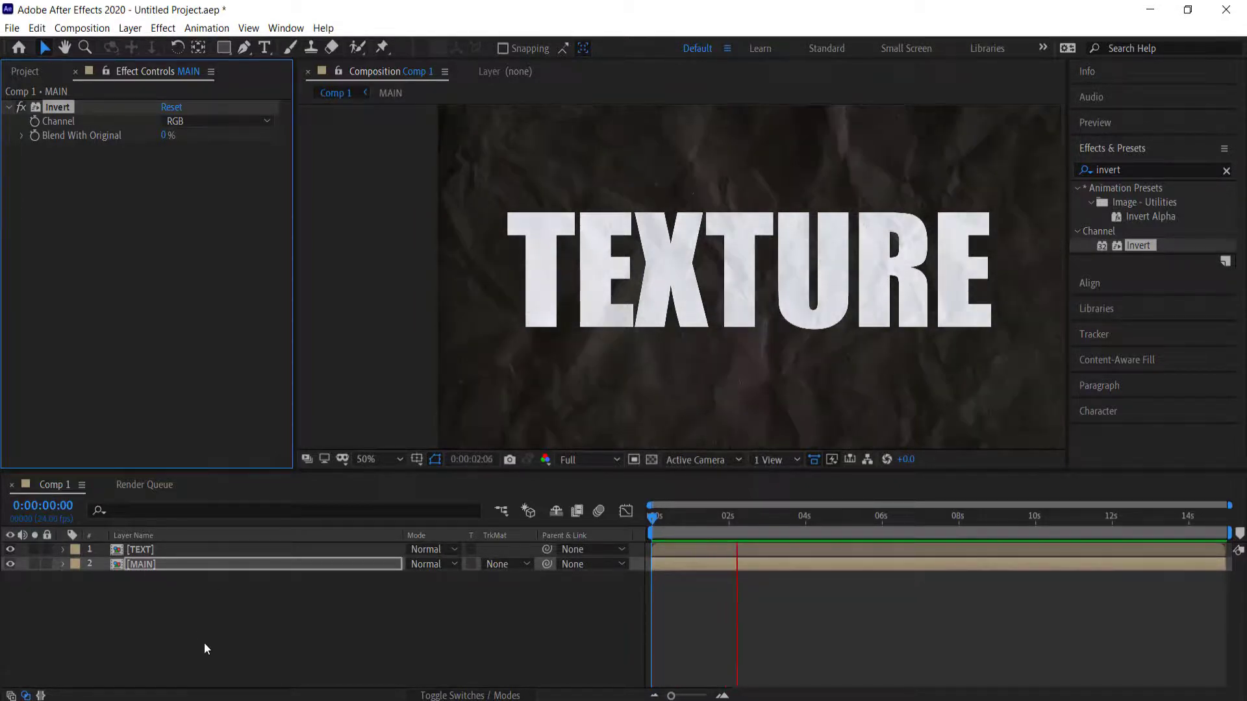
# Add a Drop Shadow to the TEXT layer with 100% opacity and a distance of 20.
pyautogui.click(162, 551)
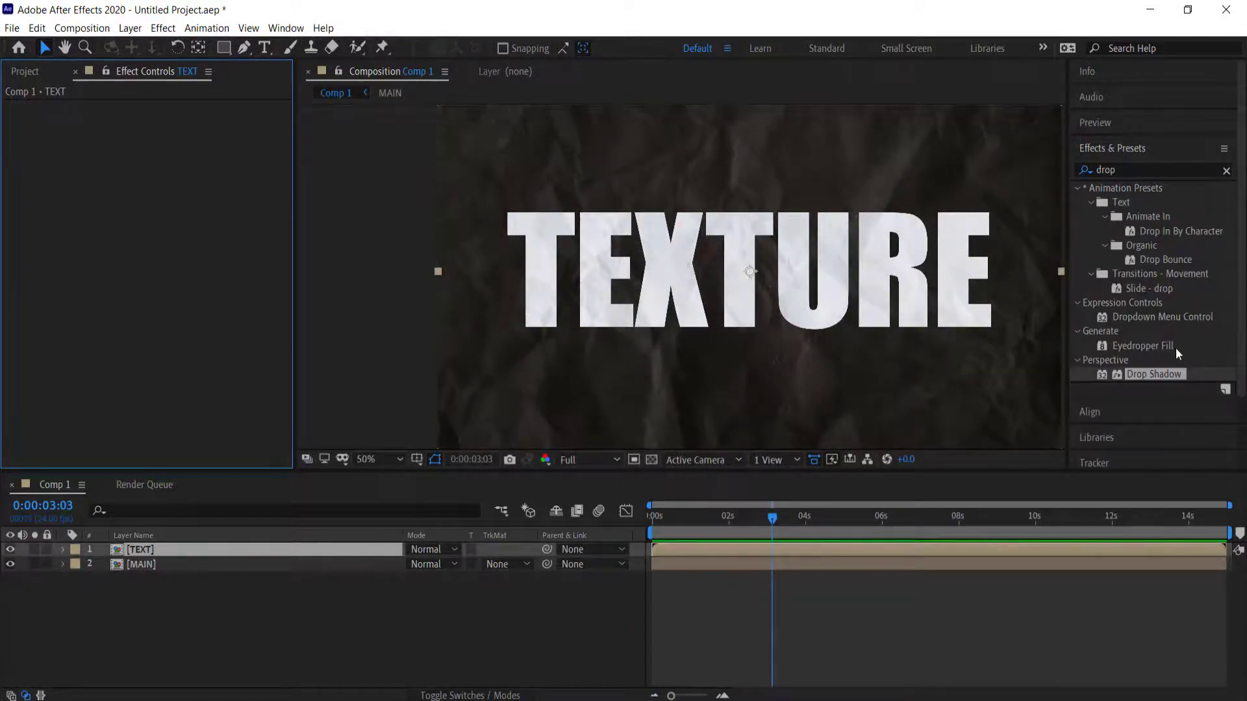
pyautogui.moveTo(1148, 377); pyautogui.dragTo(156, 554)
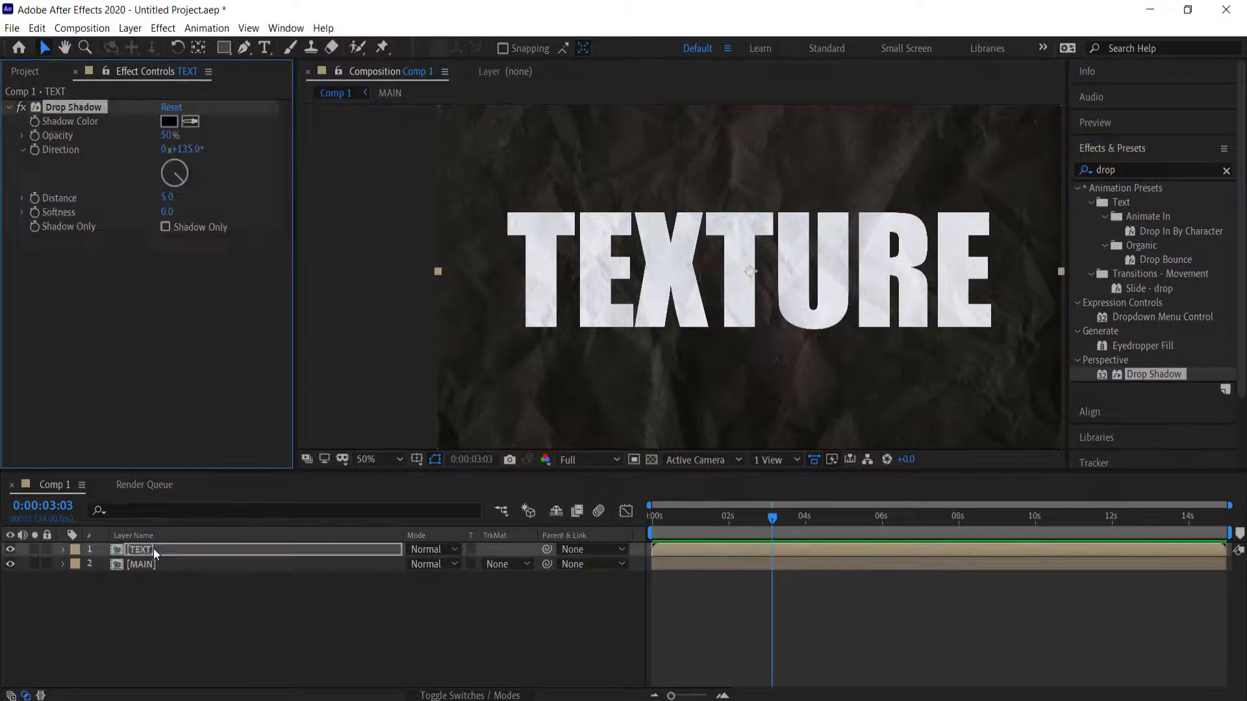
pyautogui.moveTo(170, 136); pyautogui.dragTo(298, 137)
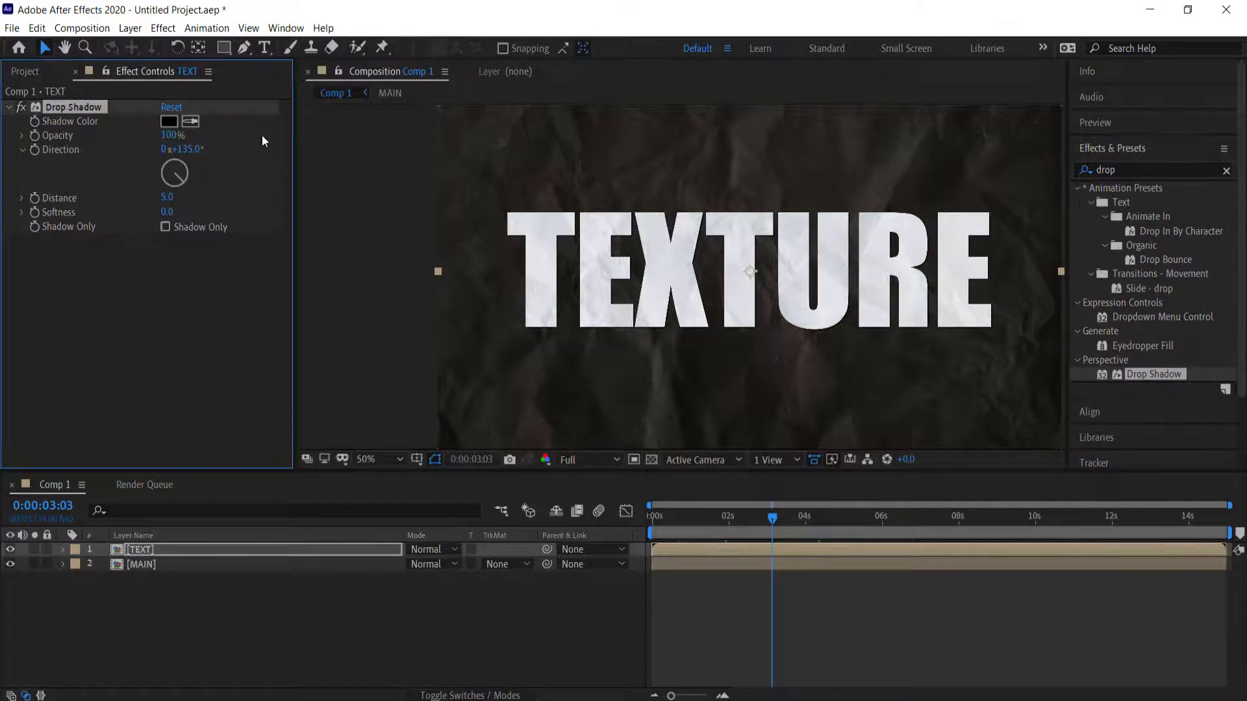
pyautogui.click(167, 198)
pyautogui.press('Return')
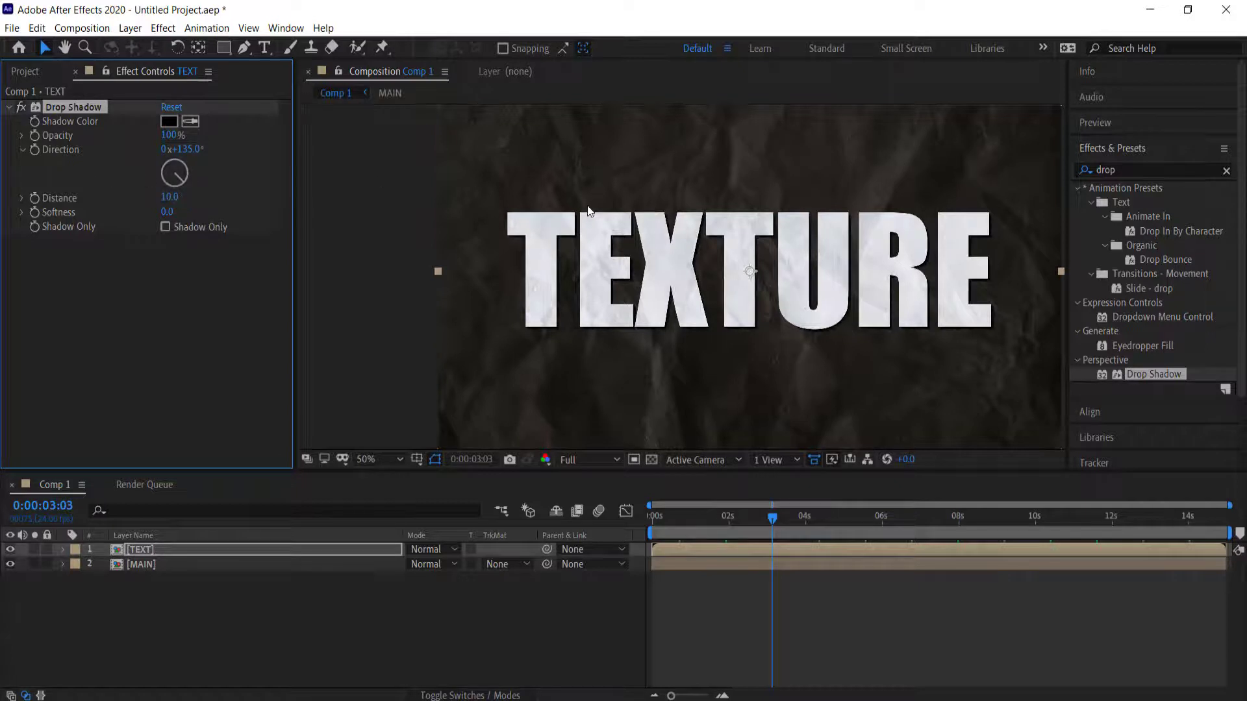
pyautogui.scroll(2, 644, 316)
pyautogui.moveTo(167, 197); pyautogui.dragTo(180, 196)
pyautogui.click(171, 197)
pyautogui.write('20')
pyautogui.press('Return')
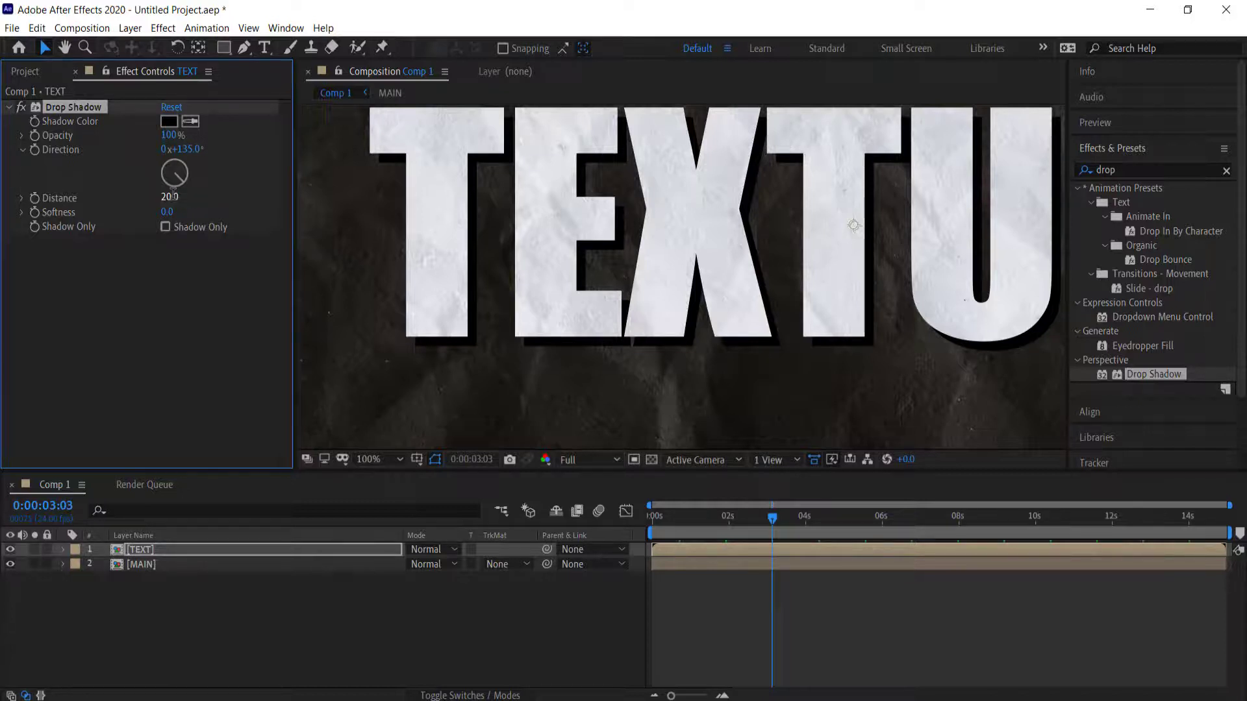
# Add a second Drop Shadow to the TEXT layer in bright pink with 100% opacity and a distance of 25.
pyautogui.scroll(-2, 659, 290)
pyautogui.moveTo(1152, 376); pyautogui.dragTo(173, 550)
pyautogui.click(168, 255)
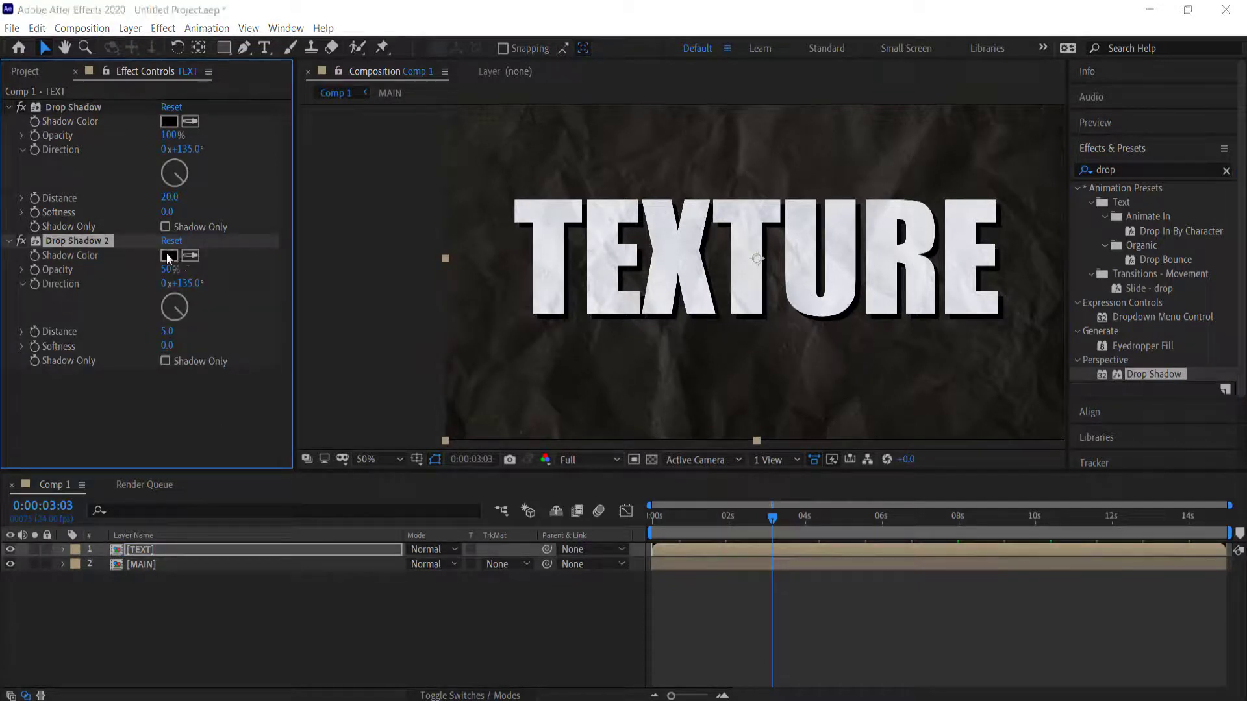
pyautogui.click(673, 371)
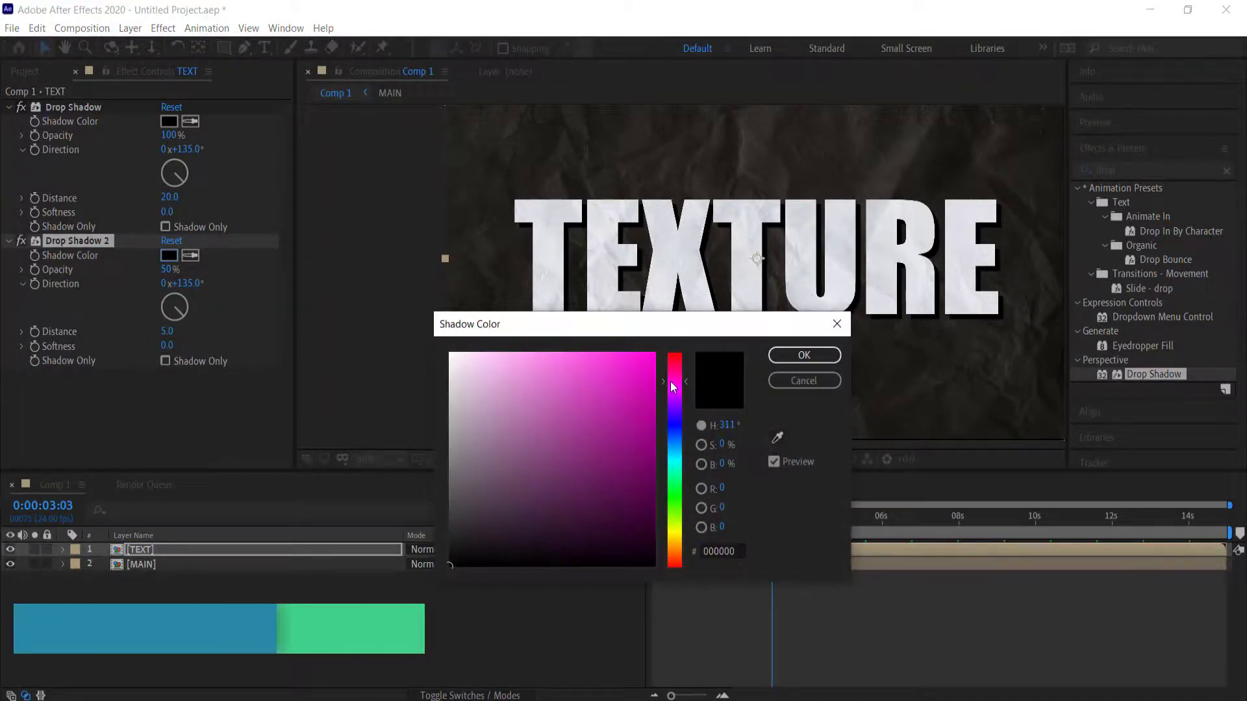
pyautogui.click(620, 352)
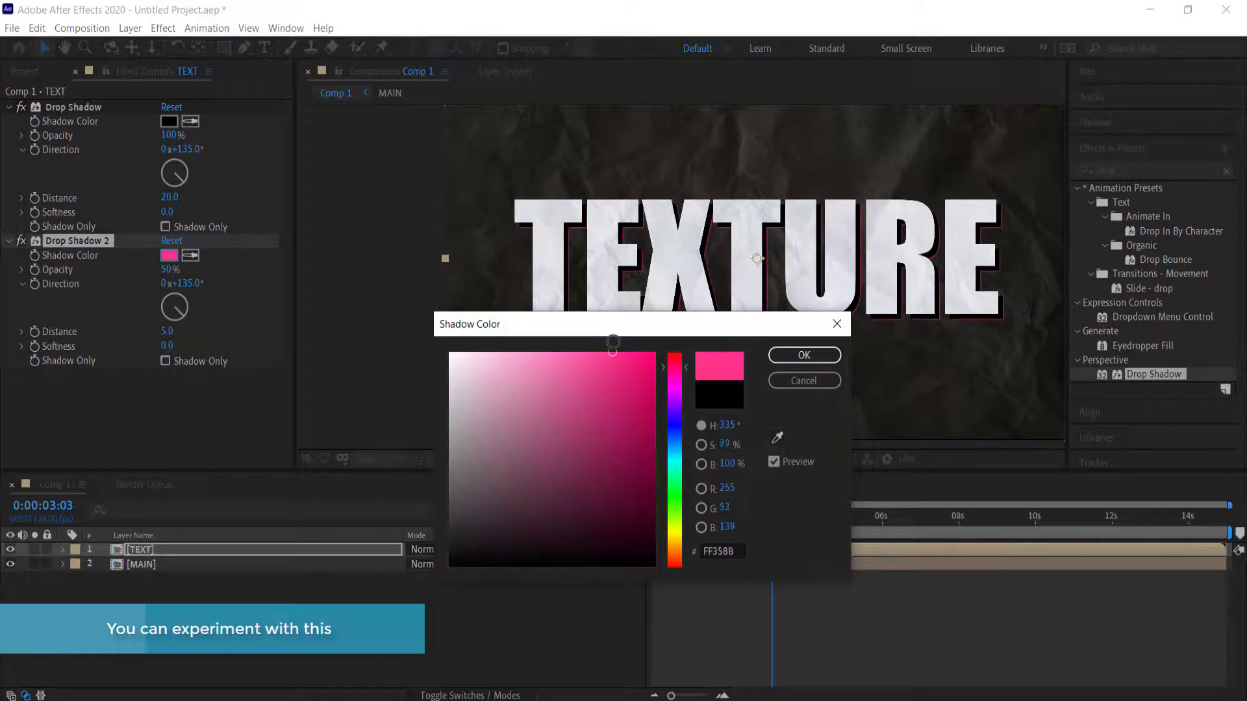
pyautogui.click(803, 356)
pyautogui.moveTo(170, 269); pyautogui.dragTo(297, 276)
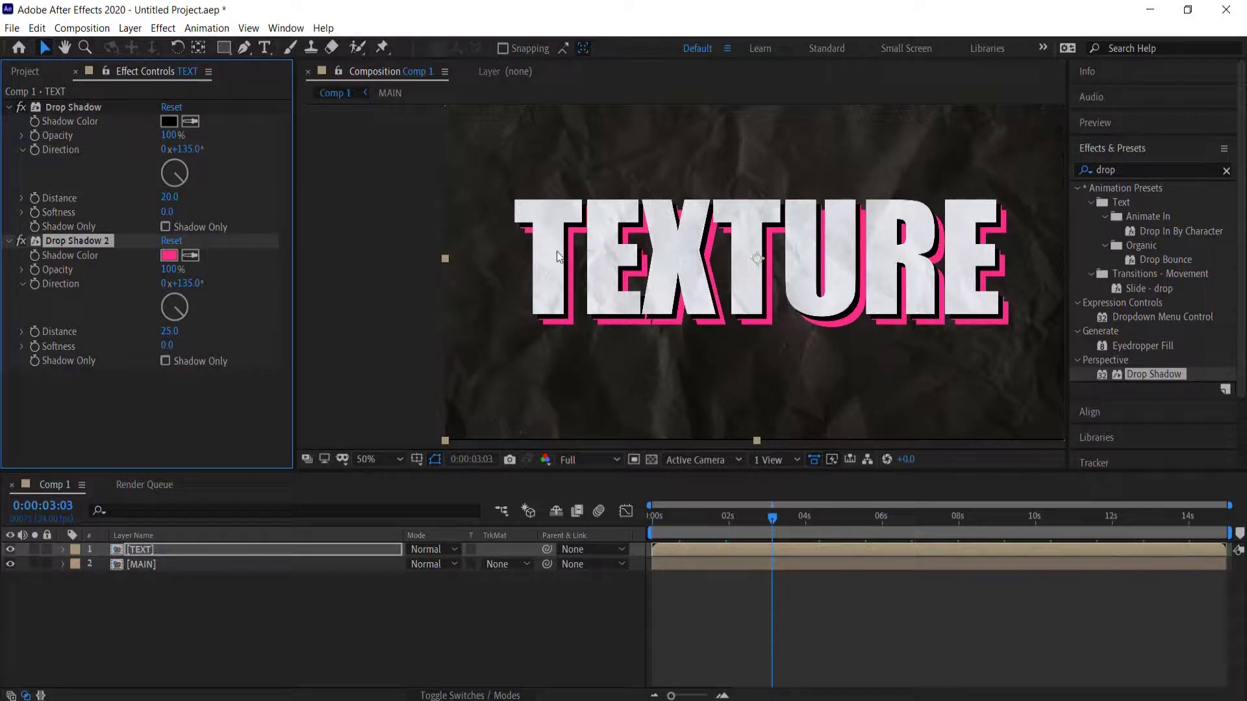
# Keyframe the pink shadow's direction at 135° on the first frame, 225° at frame 10 and 315° at frame 20.
pyautogui.moveTo(774, 517); pyautogui.dragTo(615, 517)
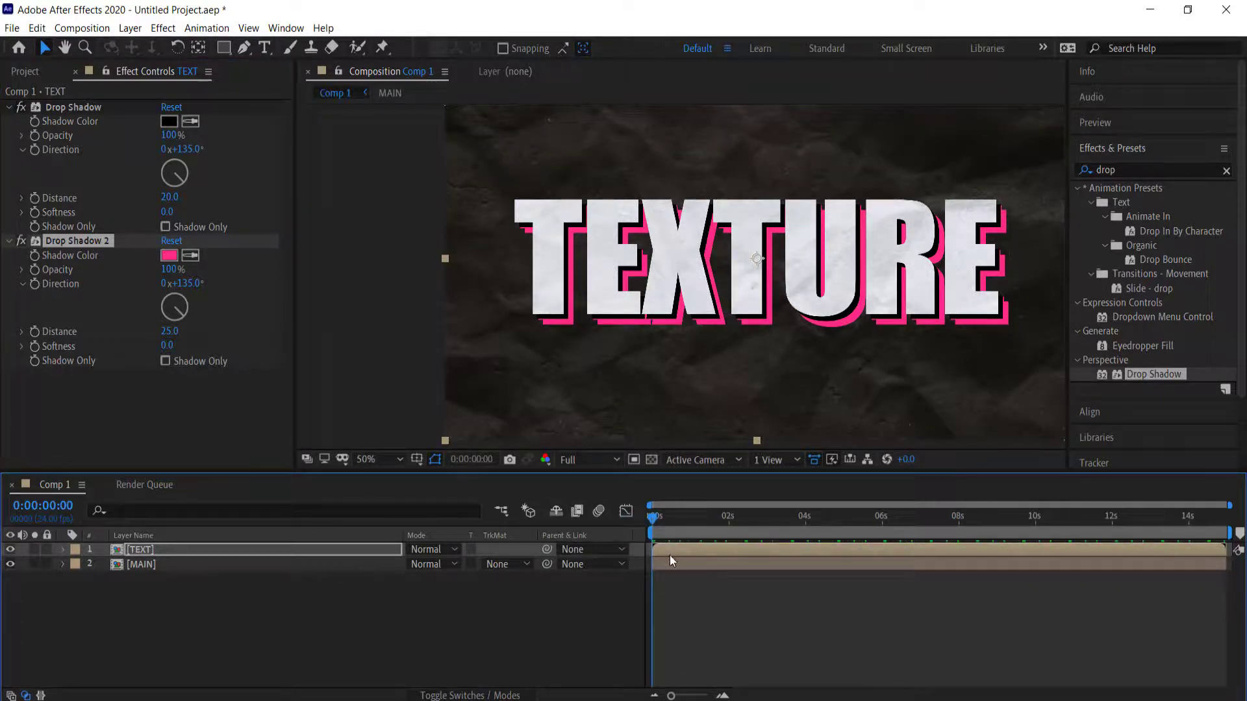
pyautogui.press('=')
pyautogui.press('=')
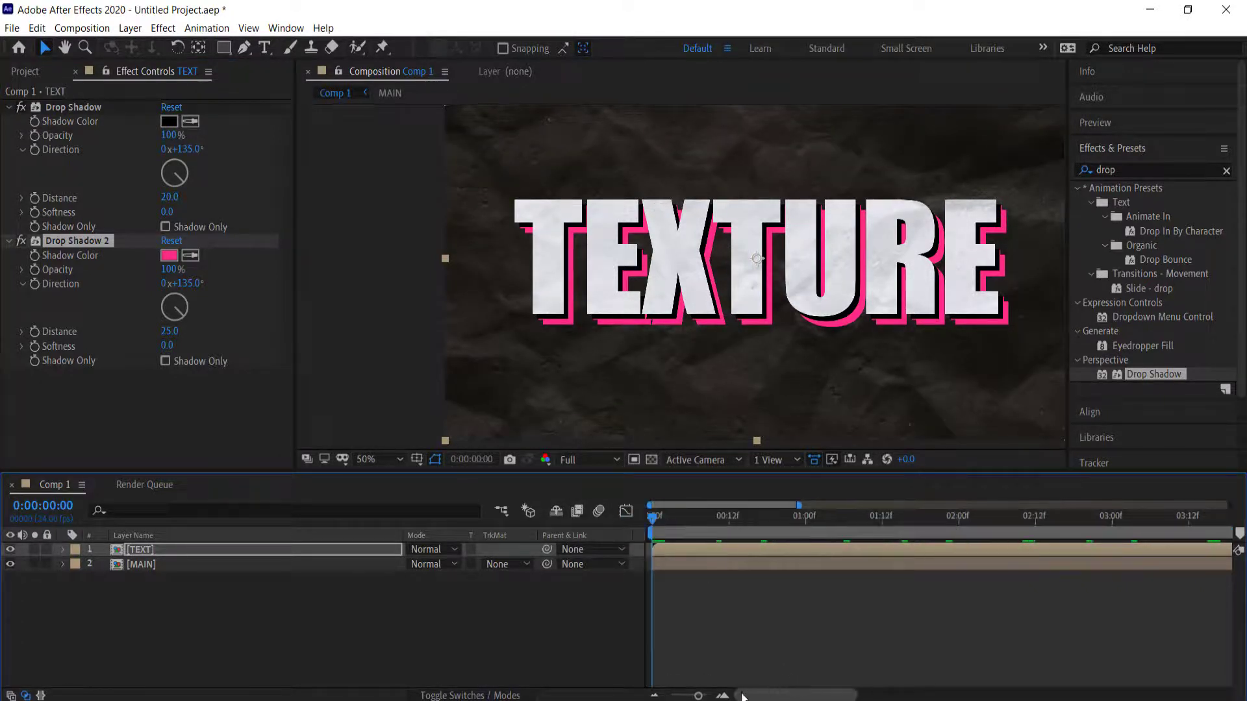
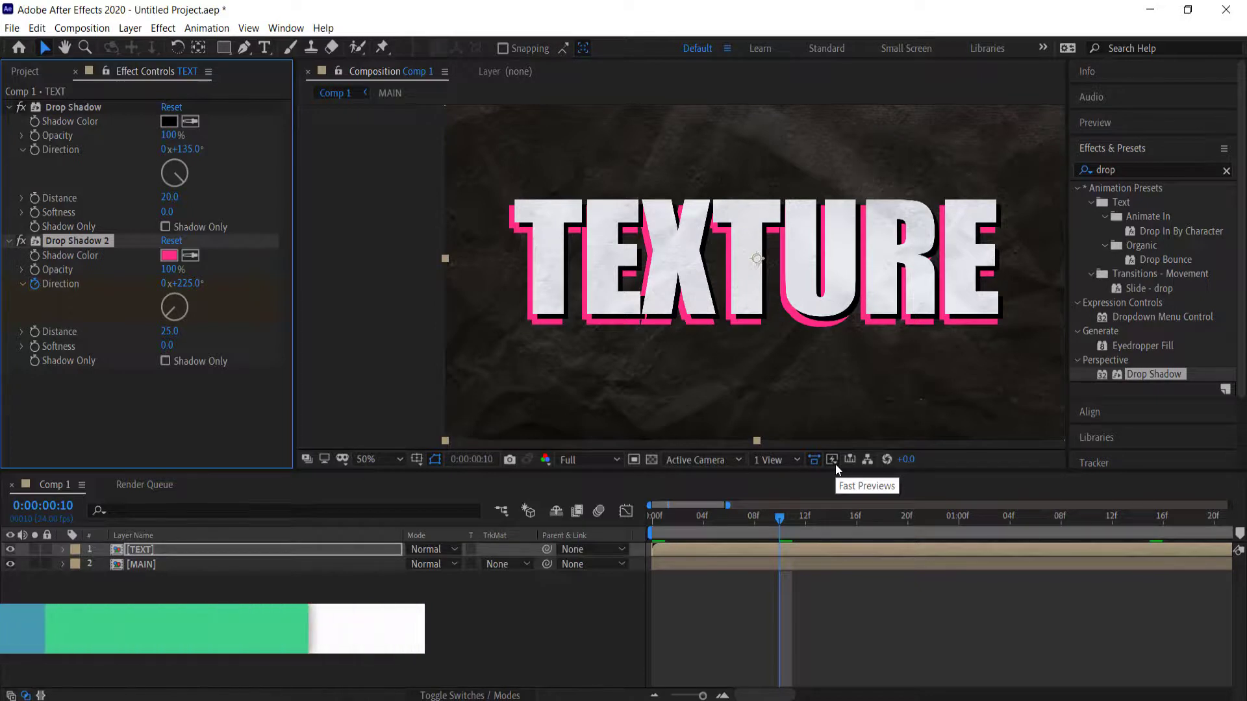
pyautogui.hotkey('shift', 'pagedown')
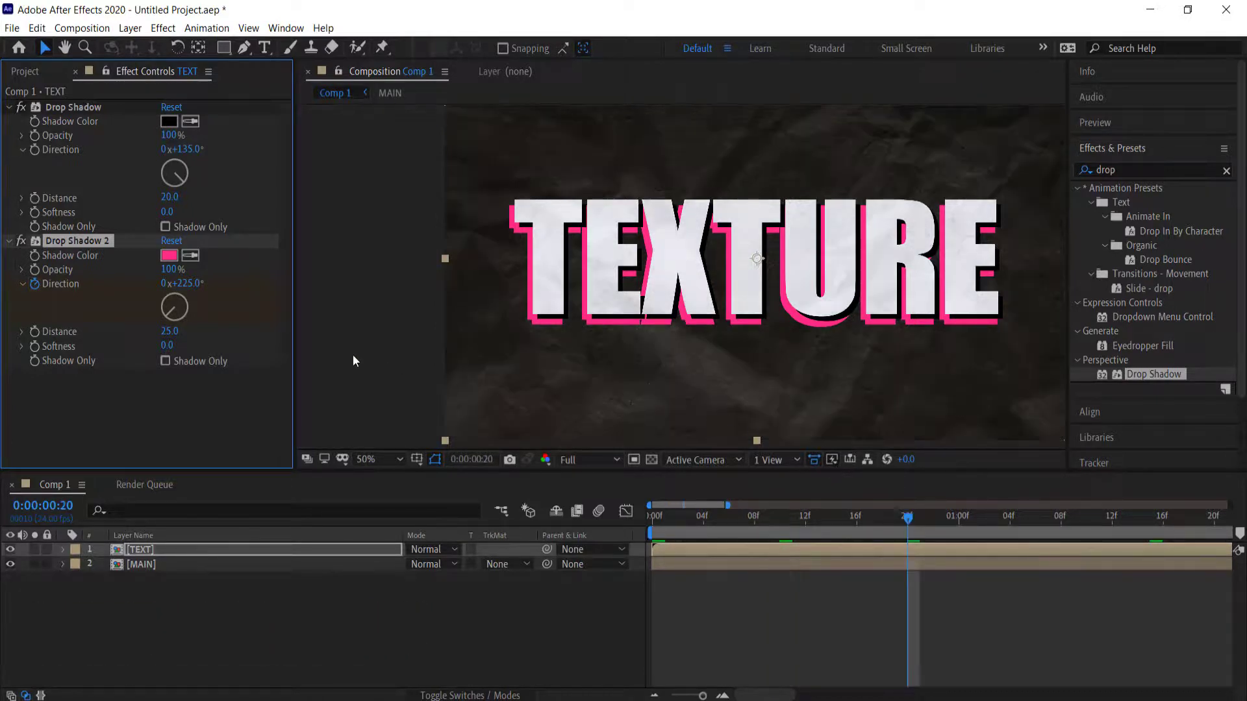
pyautogui.click(188, 284)
pyautogui.write('+90')
pyautogui.press('Return')
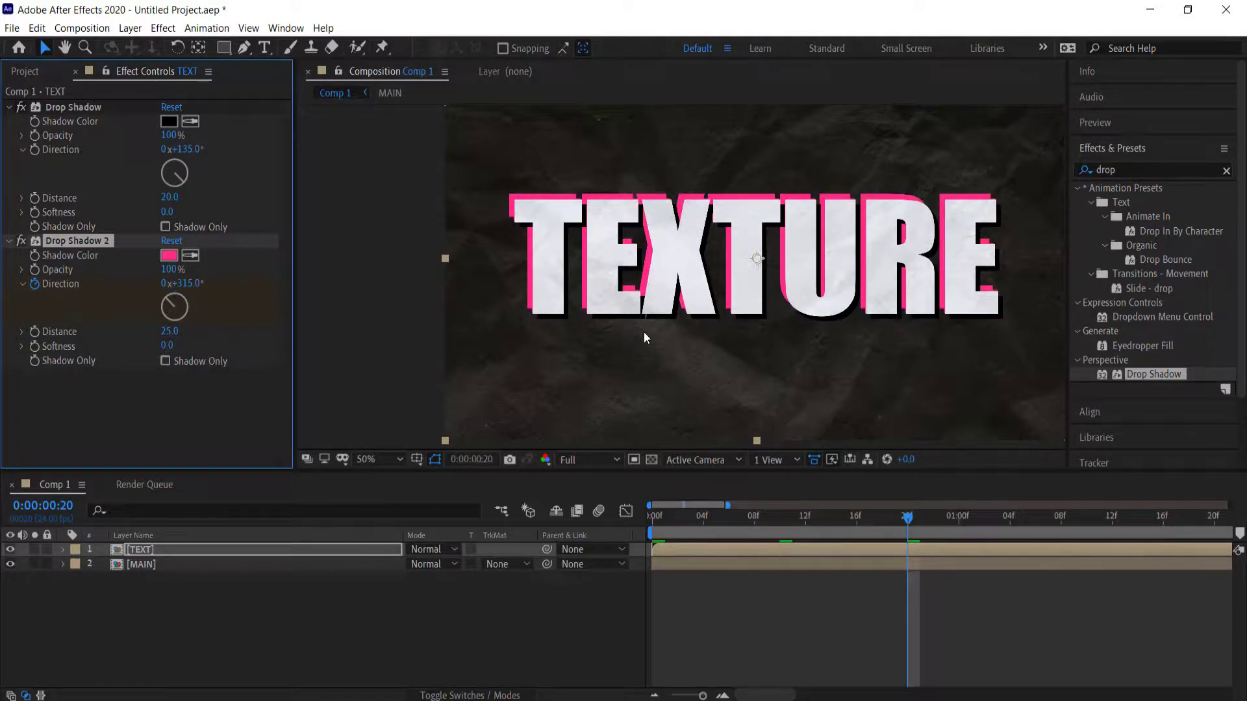
# Add pink shadow direction keyframes of 1x+45° at 0:00:01:06 and 1x+135° at 0:00:01:16.
pyautogui.hotkey('shift', 'pagedown')
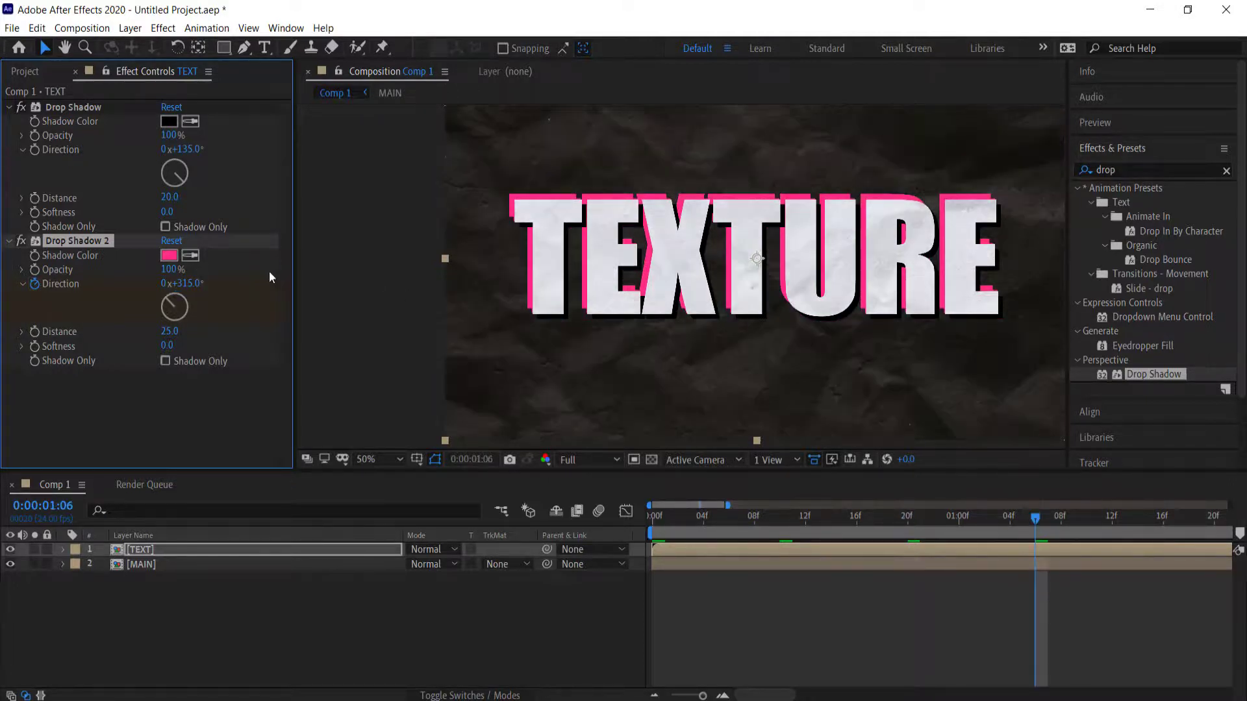
pyautogui.click(187, 285)
pyautogui.write('+90')
pyautogui.press('Return')
pyautogui.press('space')
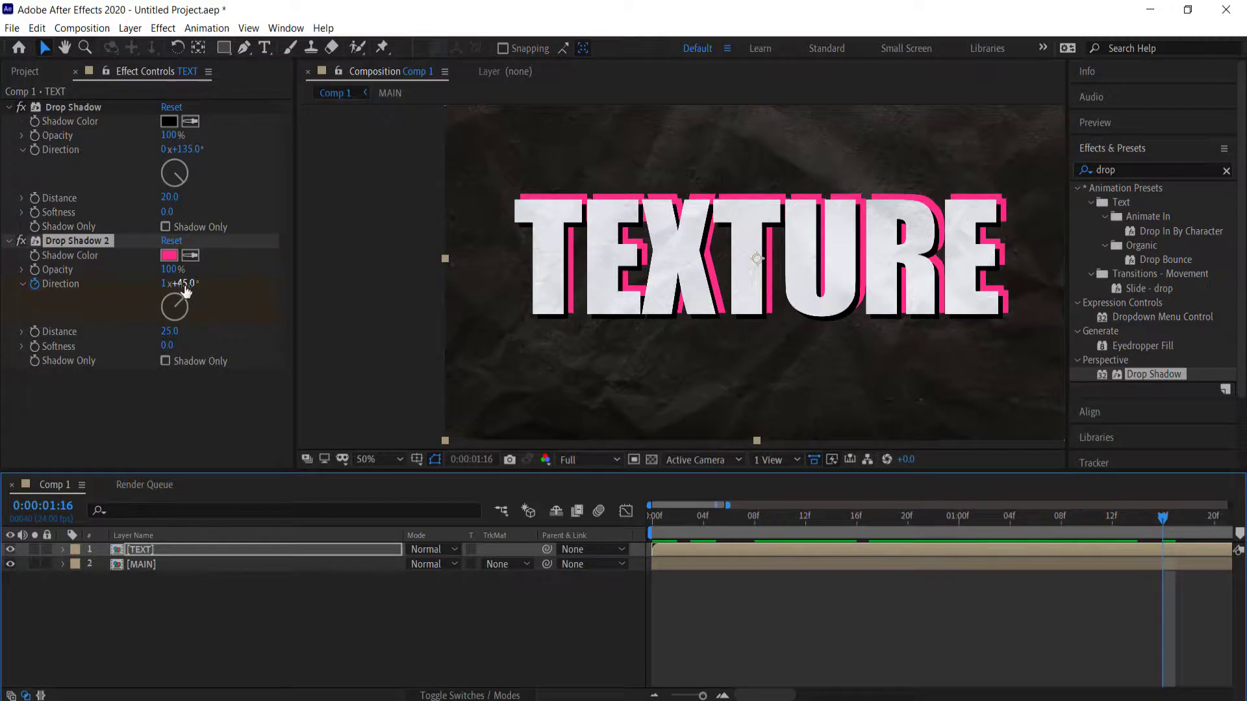
pyautogui.click(187, 285)
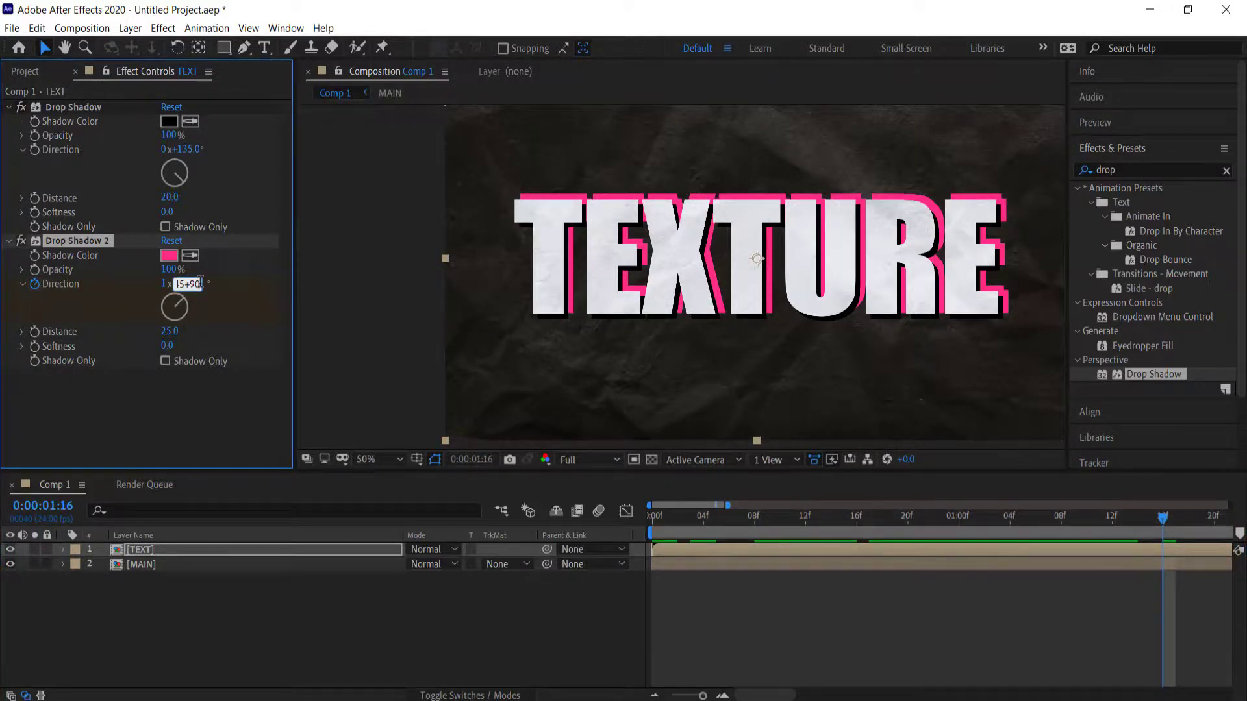
pyautogui.press('Return')
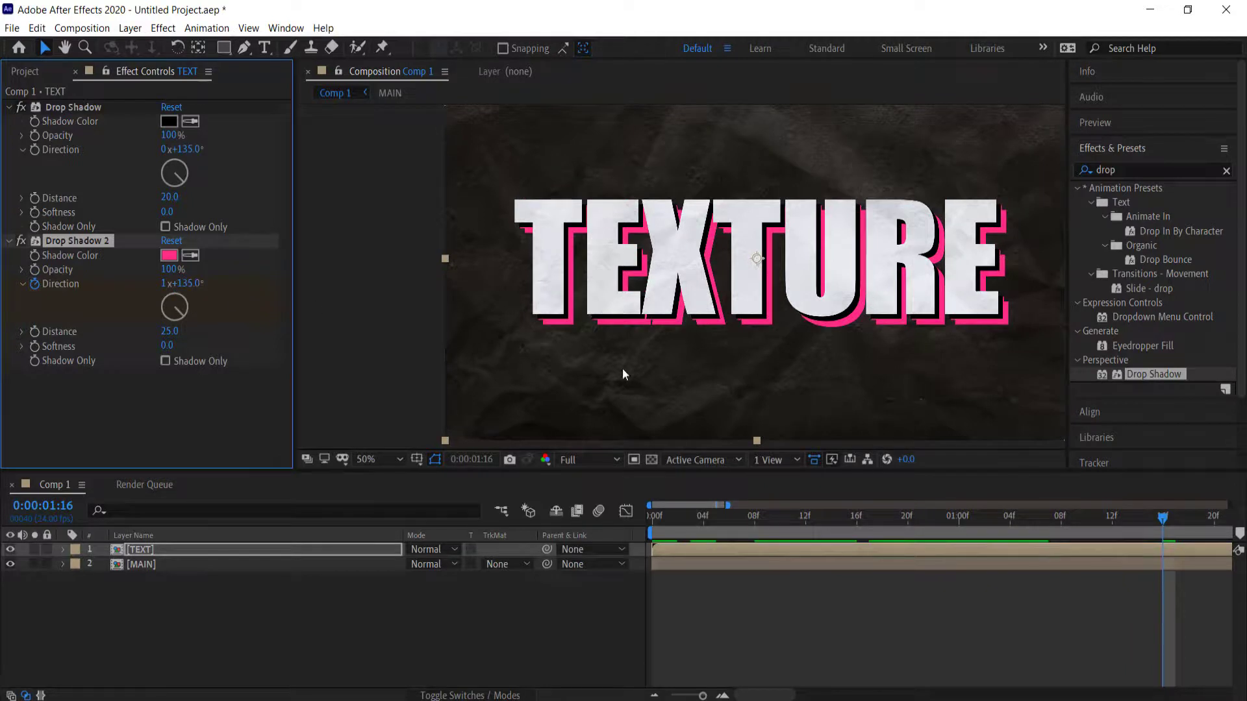
# Play back the rotation of the pink shadow from the first frame.
pyautogui.moveTo(1151, 517); pyautogui.dragTo(604, 502)
pyautogui.press('space')
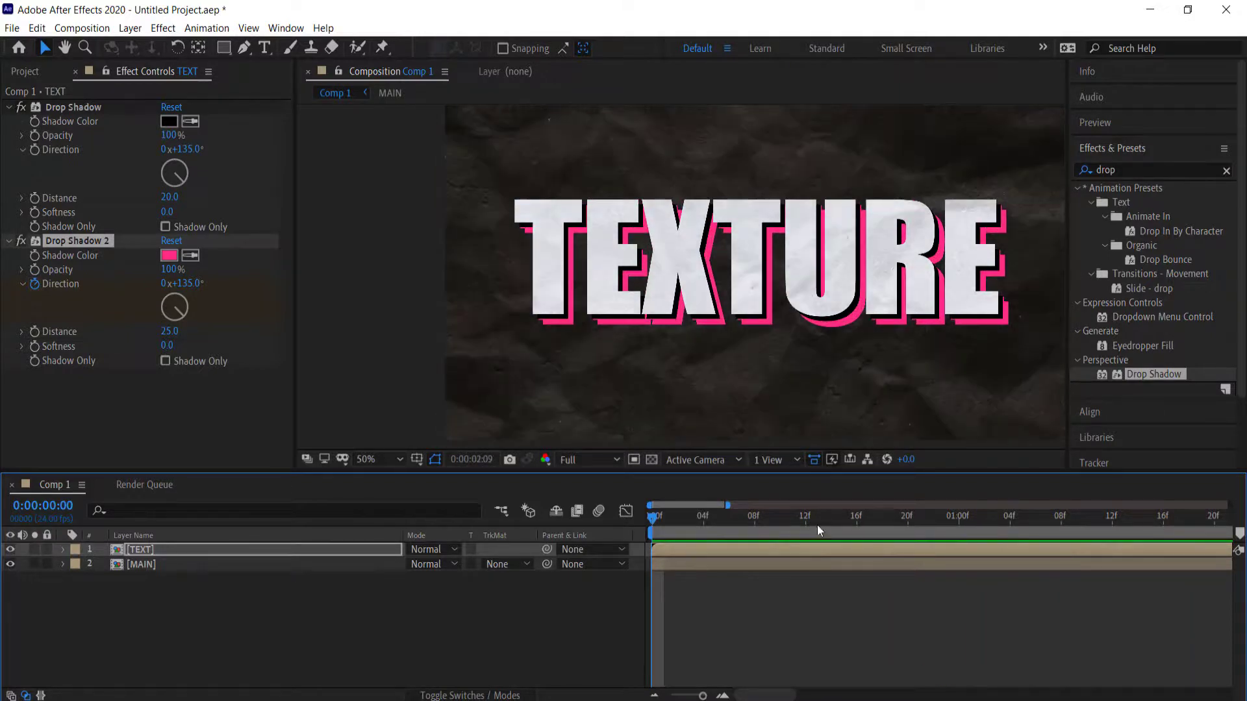
pyautogui.press('space')
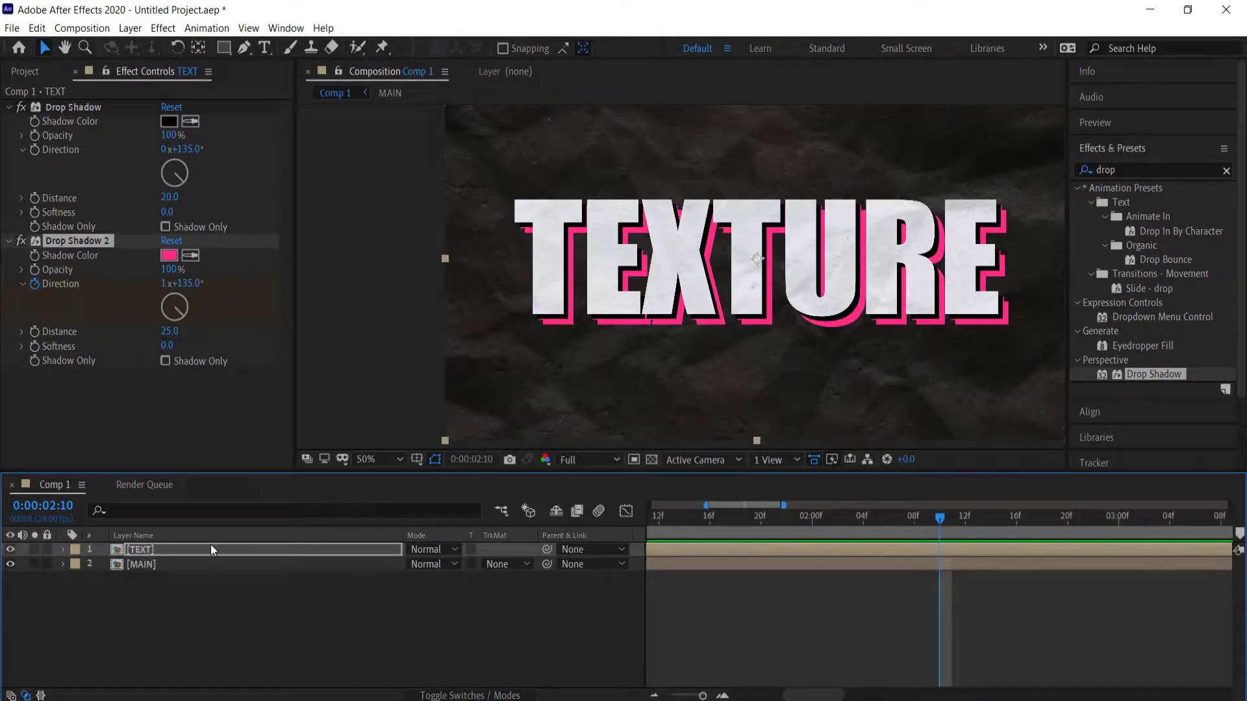
# Reveal the TEXT layer's keyframes and convert all Drop Shadow 2 direction keyframes to hold keyframes.
pyautogui.press('u')
pyautogui.press(';')
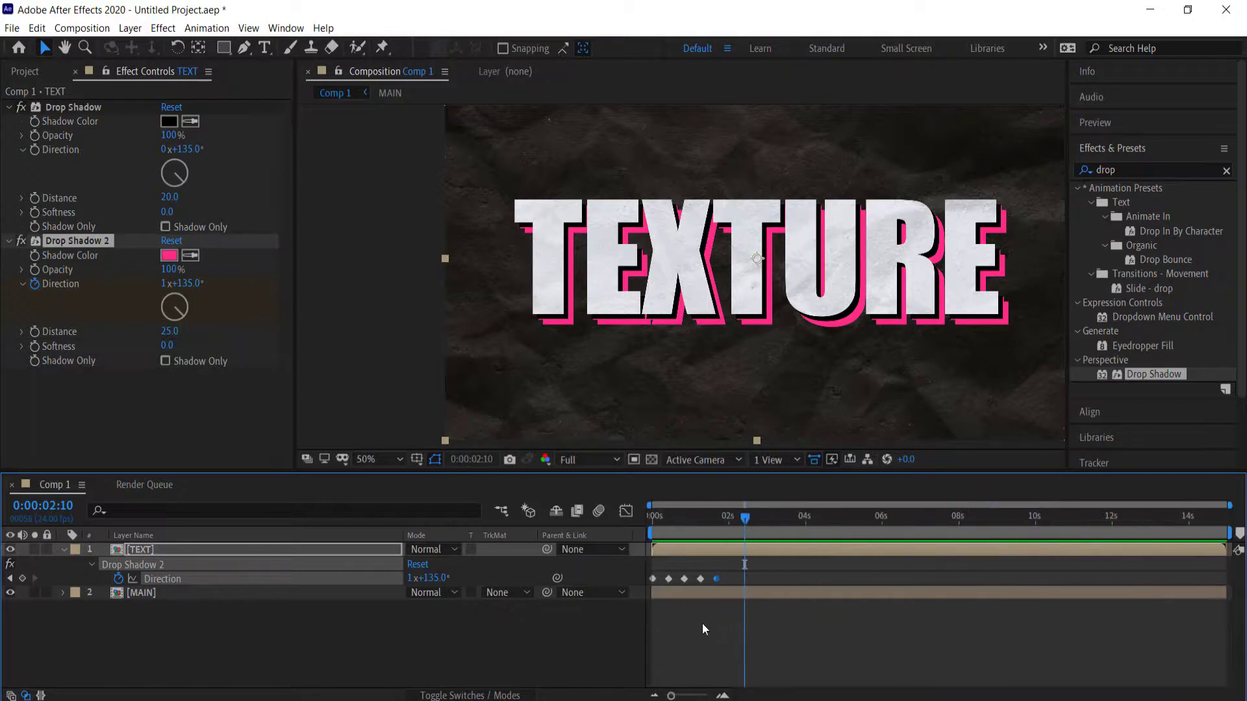
pyautogui.moveTo(734, 574); pyautogui.dragTo(630, 582)
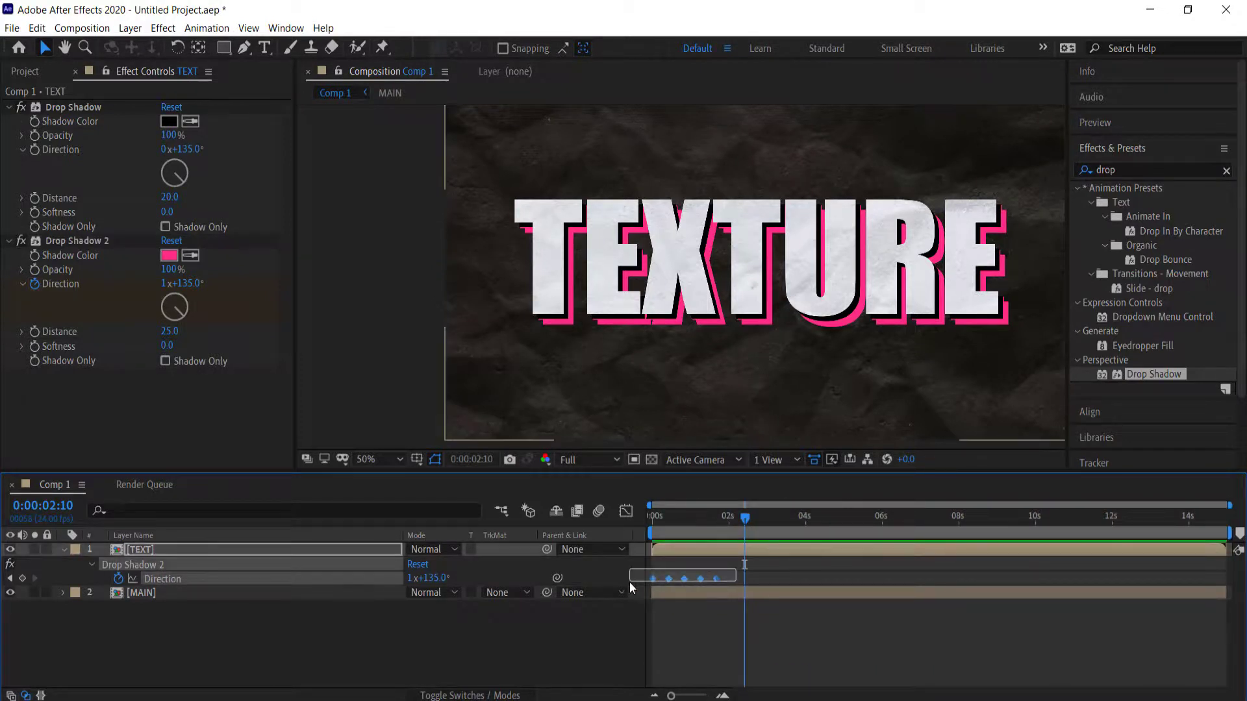
pyautogui.rightClick(652, 578)
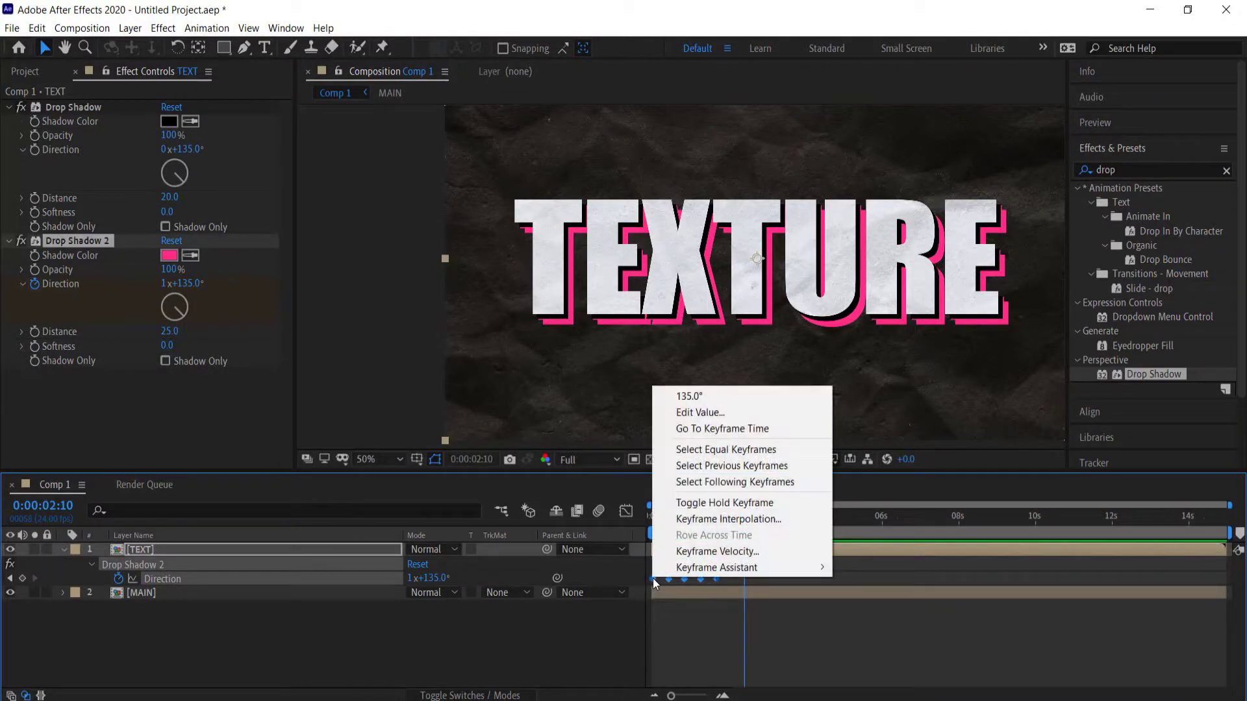
pyautogui.click(714, 503)
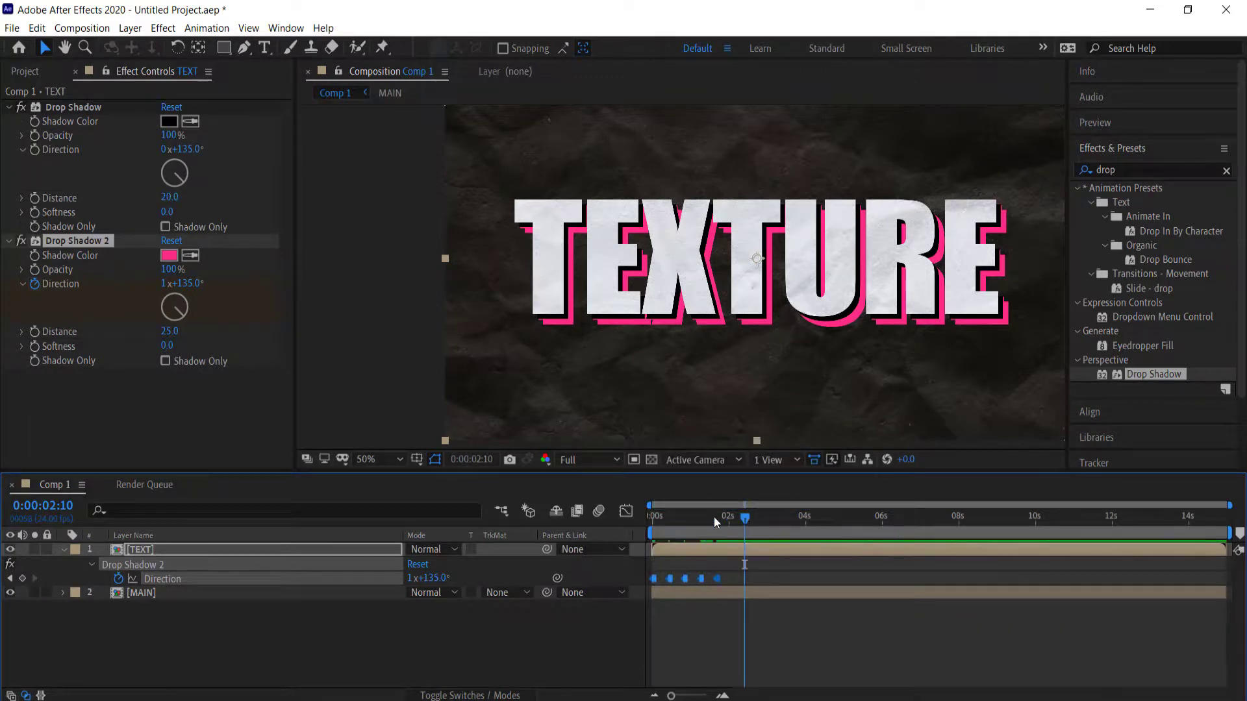
# Play back the composition from the start to check the stepped movement of the pink shadow.
pyautogui.moveTo(715, 517); pyautogui.dragTo(607, 516)
pyautogui.press('space')
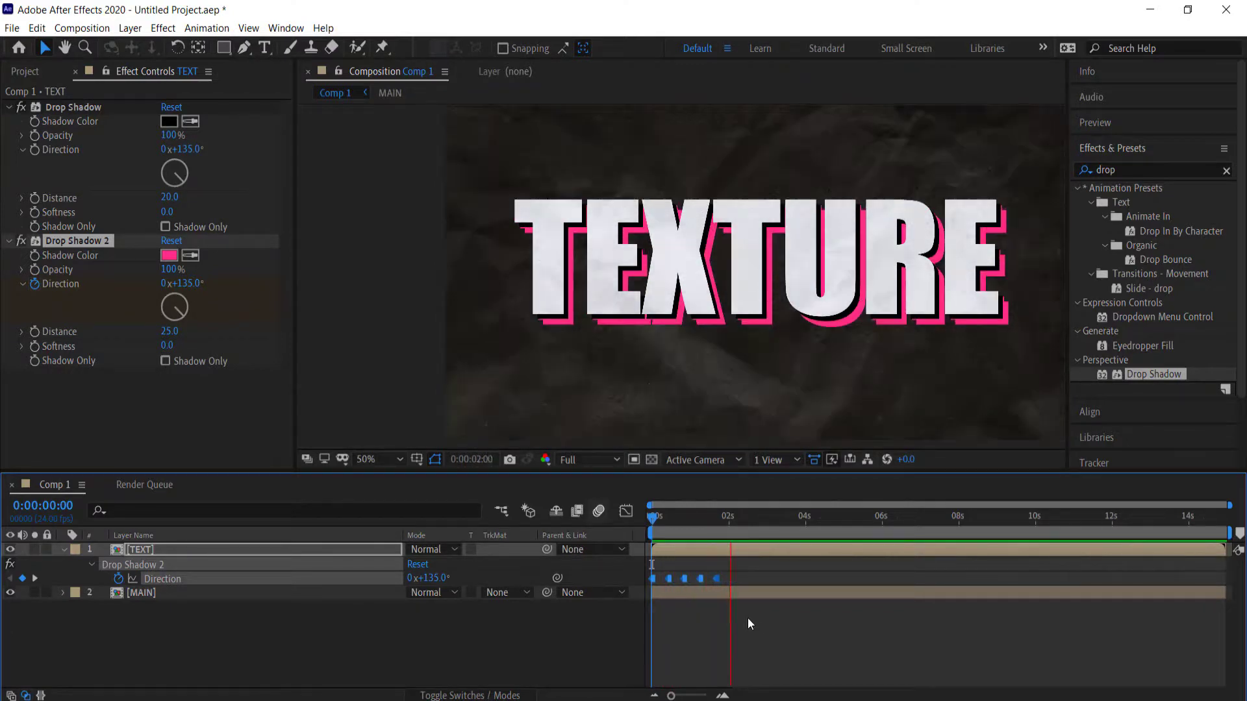
pyautogui.press('space')
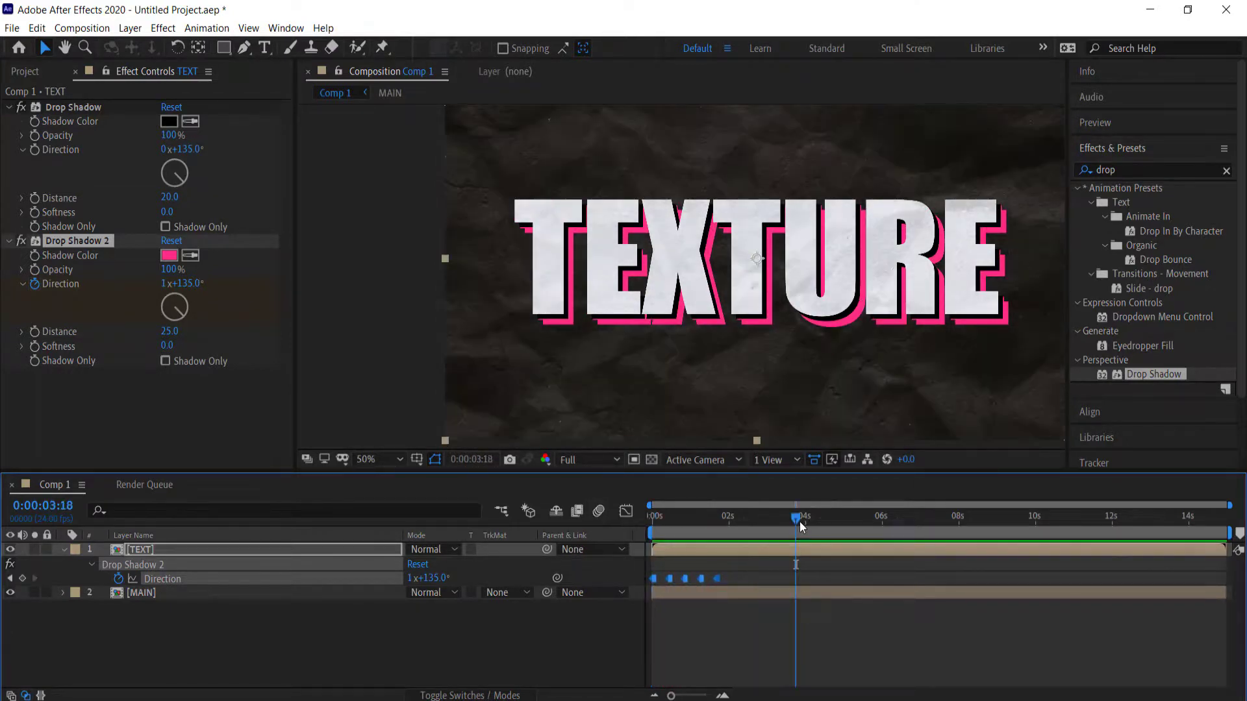
pyautogui.press('space')
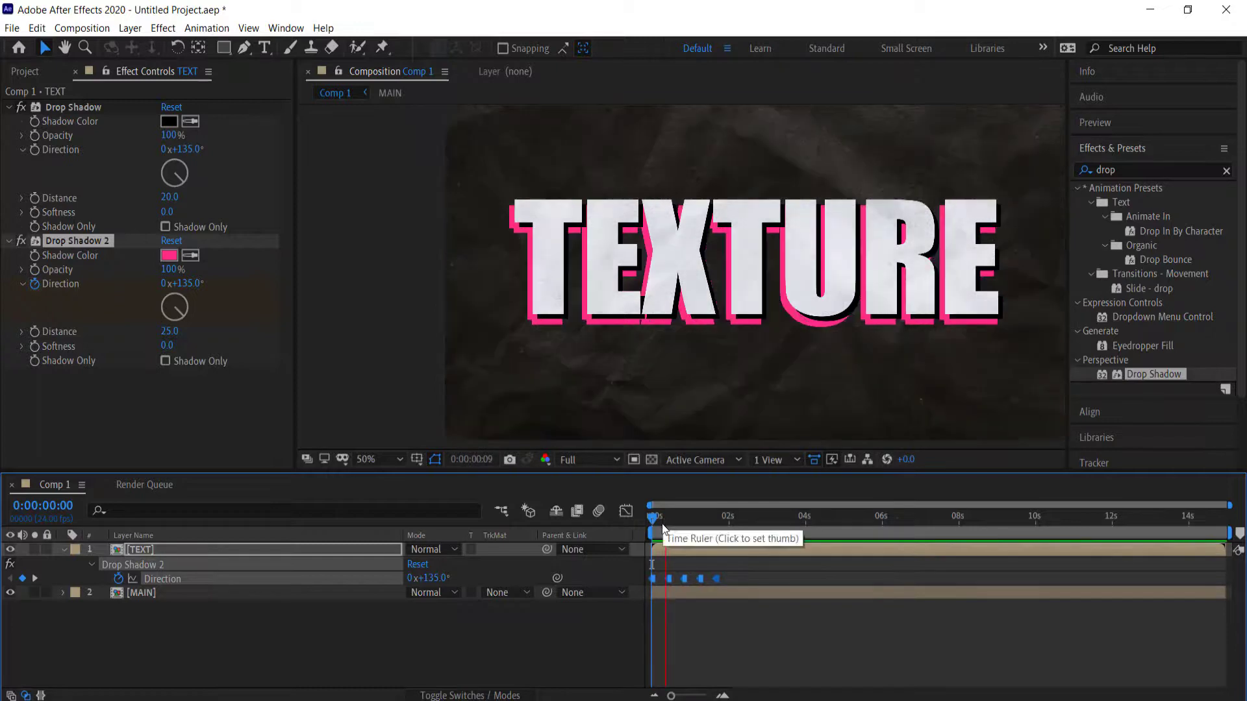
# Add the expression loopOut(type = "cycle", numKeyframes = 0) to the Drop Shadow 2 direction and play back the looping shadow from the start.
pyautogui.press('space')
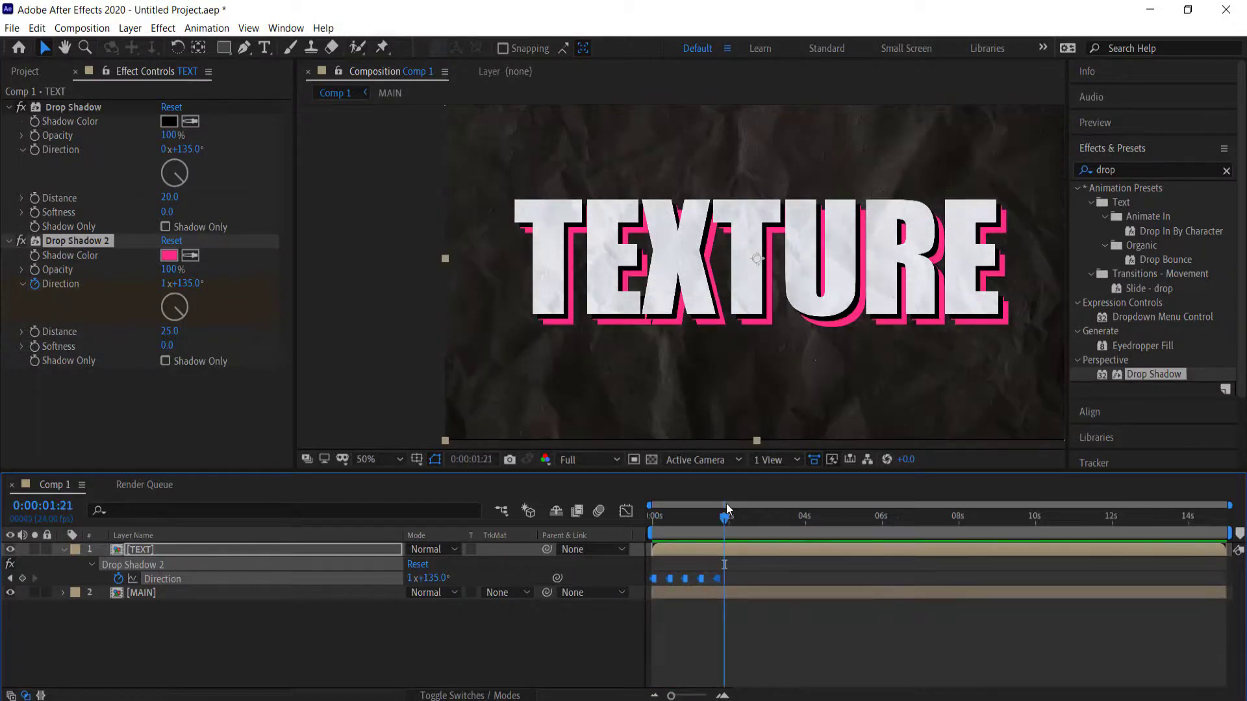
pyautogui.moveTo(726, 517); pyautogui.dragTo(574, 517)
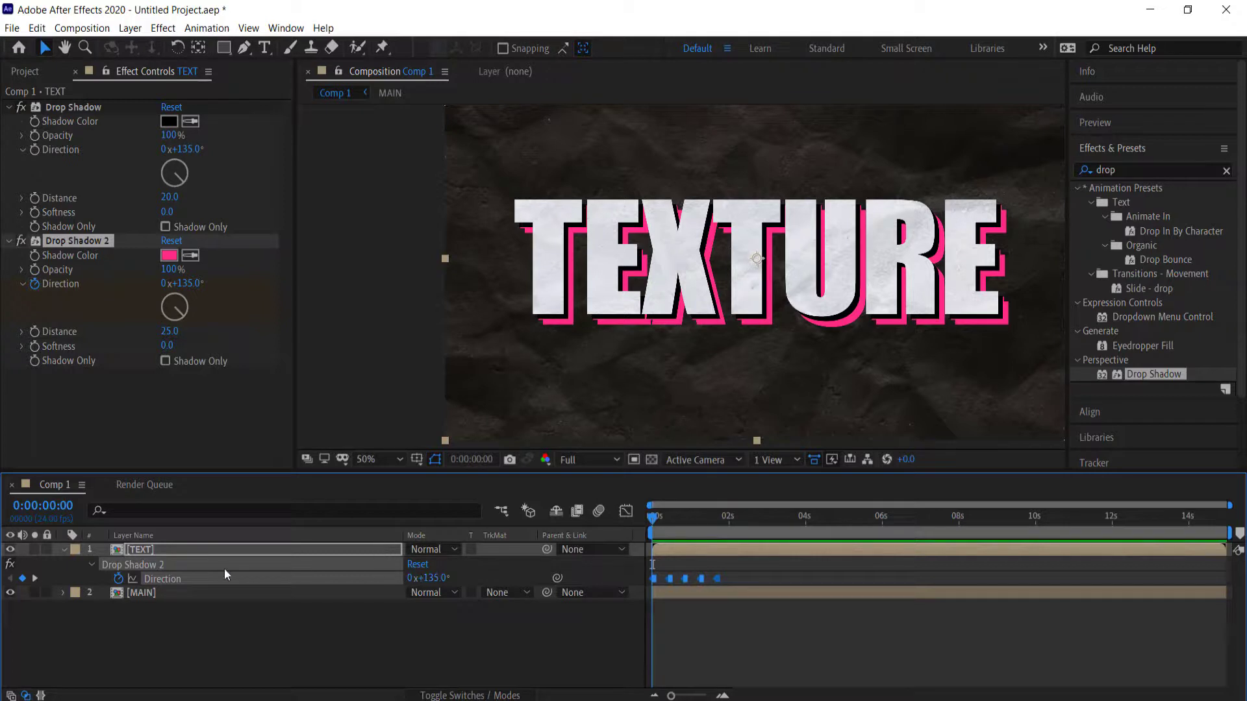
pyautogui.keyDown('alt'); pyautogui.click(119, 579); pyautogui.keyUp('alt')
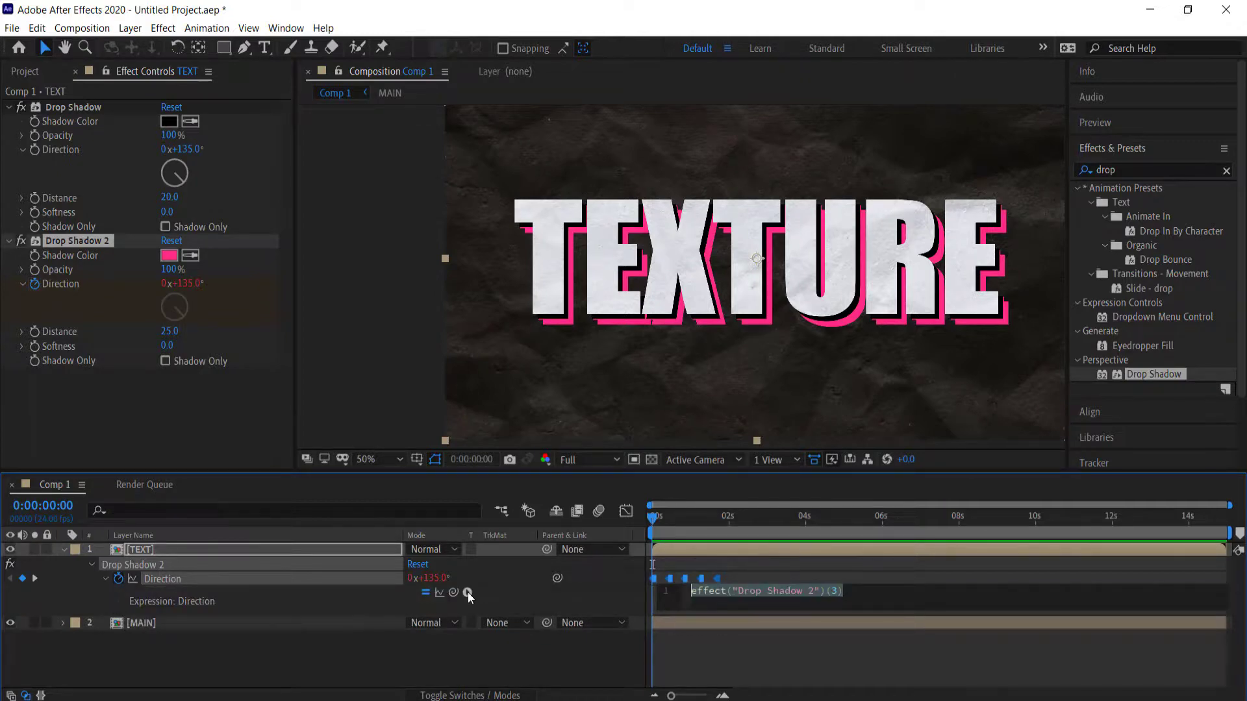
pyautogui.click(468, 593)
pyautogui.moveTo(558, 500)
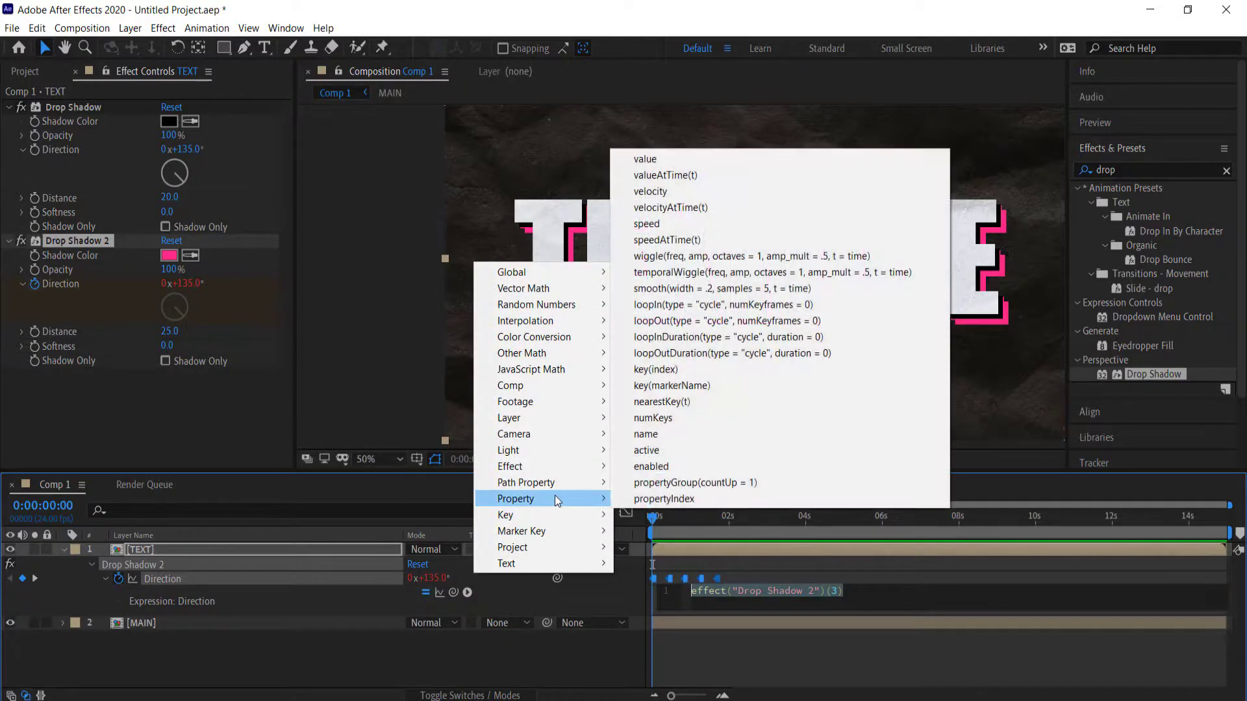
pyautogui.click(719, 321)
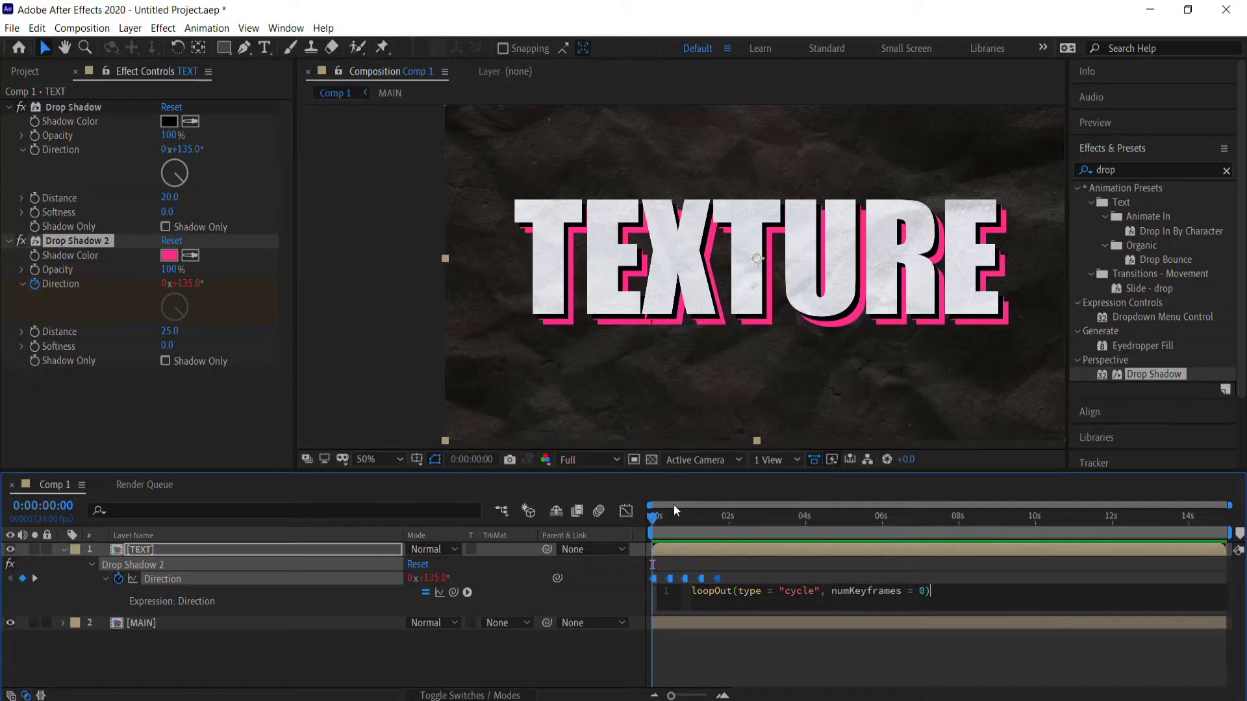
pyautogui.click(633, 517)
pyautogui.press('space')
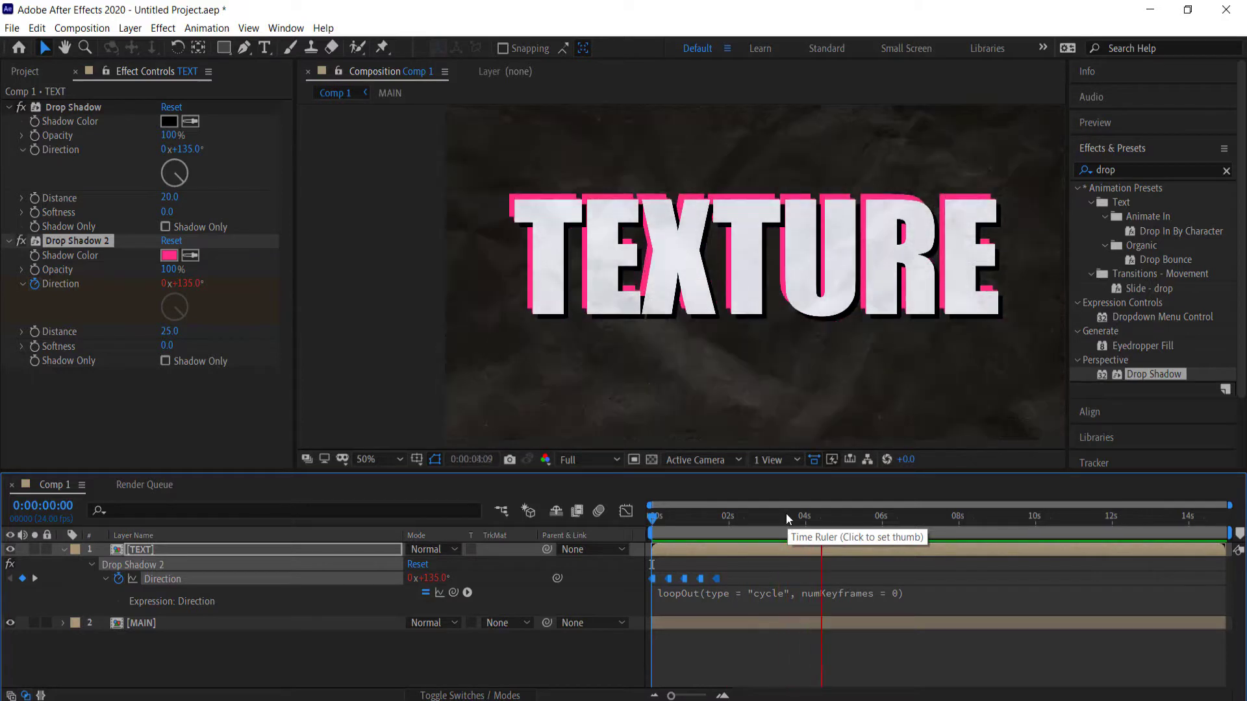
pyautogui.press('space')
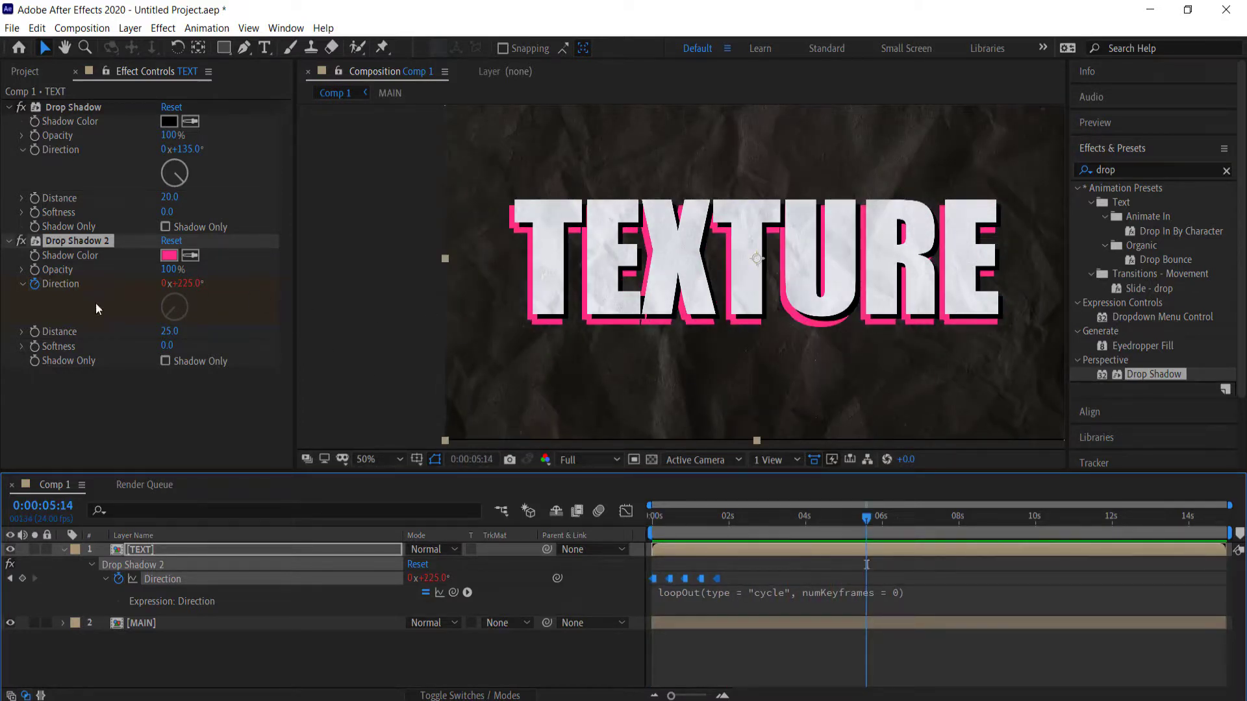
# Reduce the distance of the pink Drop Shadow 2 on the TEXT layer, trying 20 and settling on 15.
pyautogui.click(164, 333)
pyautogui.write('20')
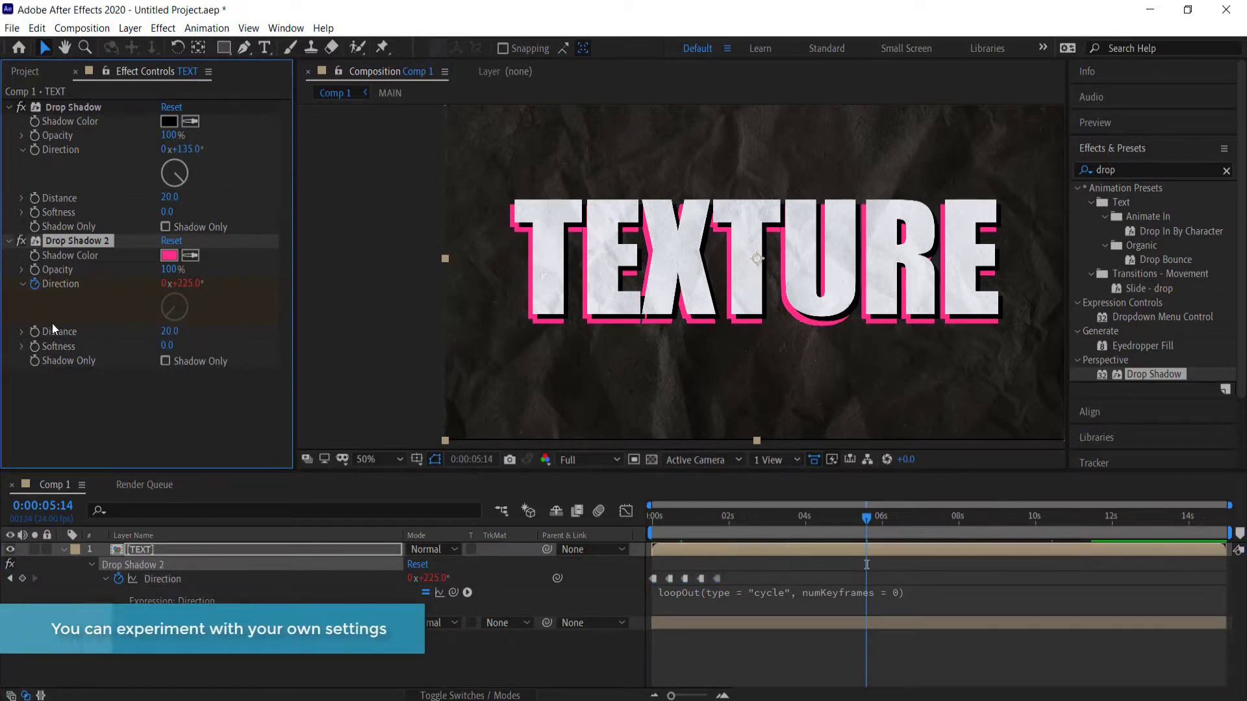
pyautogui.doubleClick(167, 332)
pyautogui.write('15')
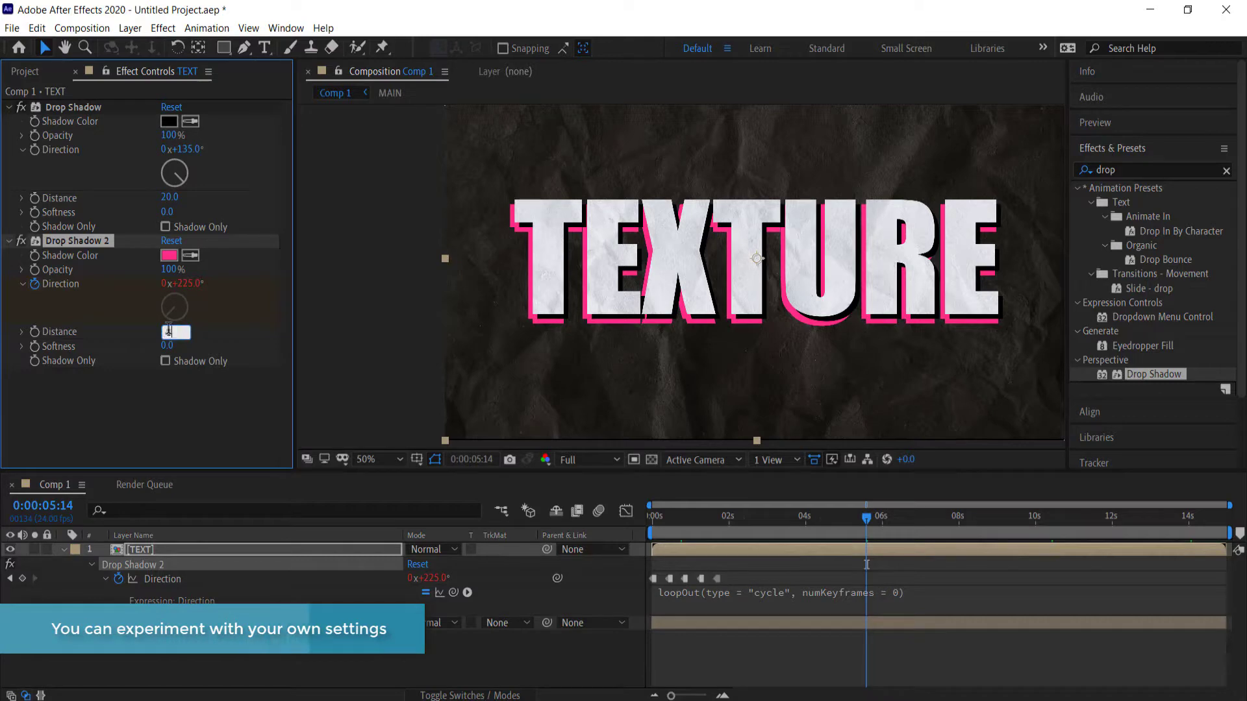
pyautogui.press('Return')
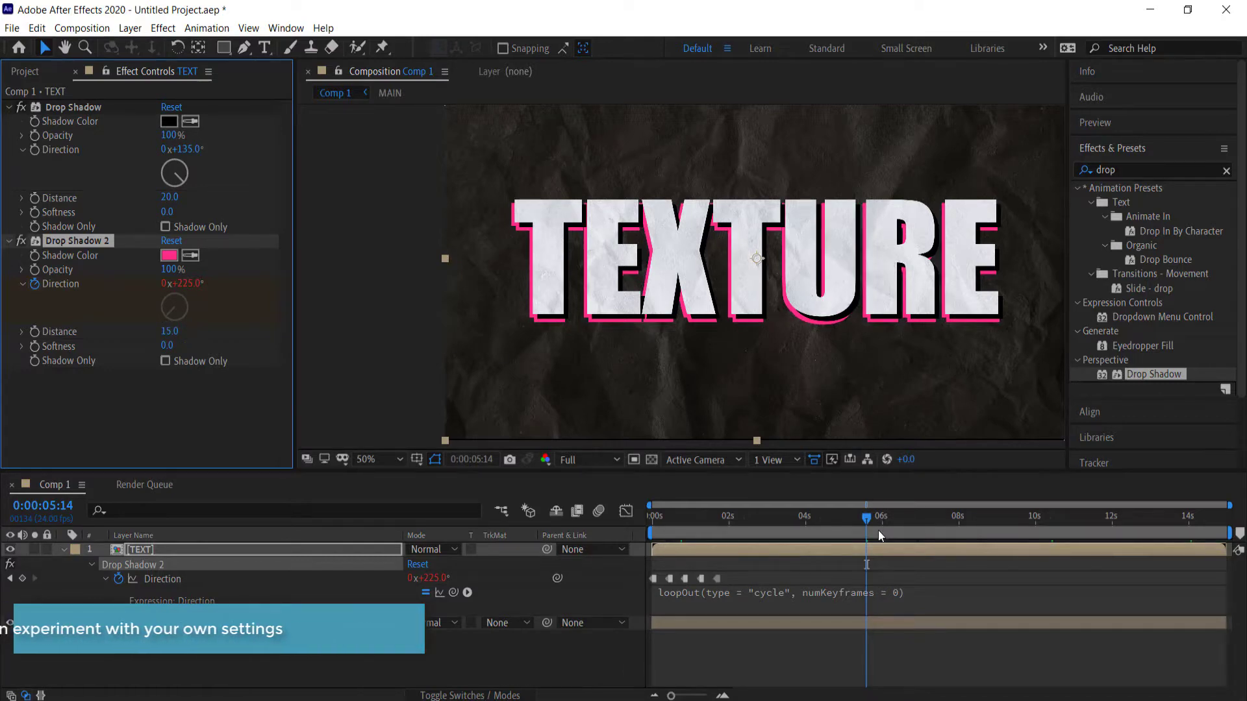
# Play back the composition from the first frame to check the pink shadow with its shorter distance.
pyautogui.click(878, 530)
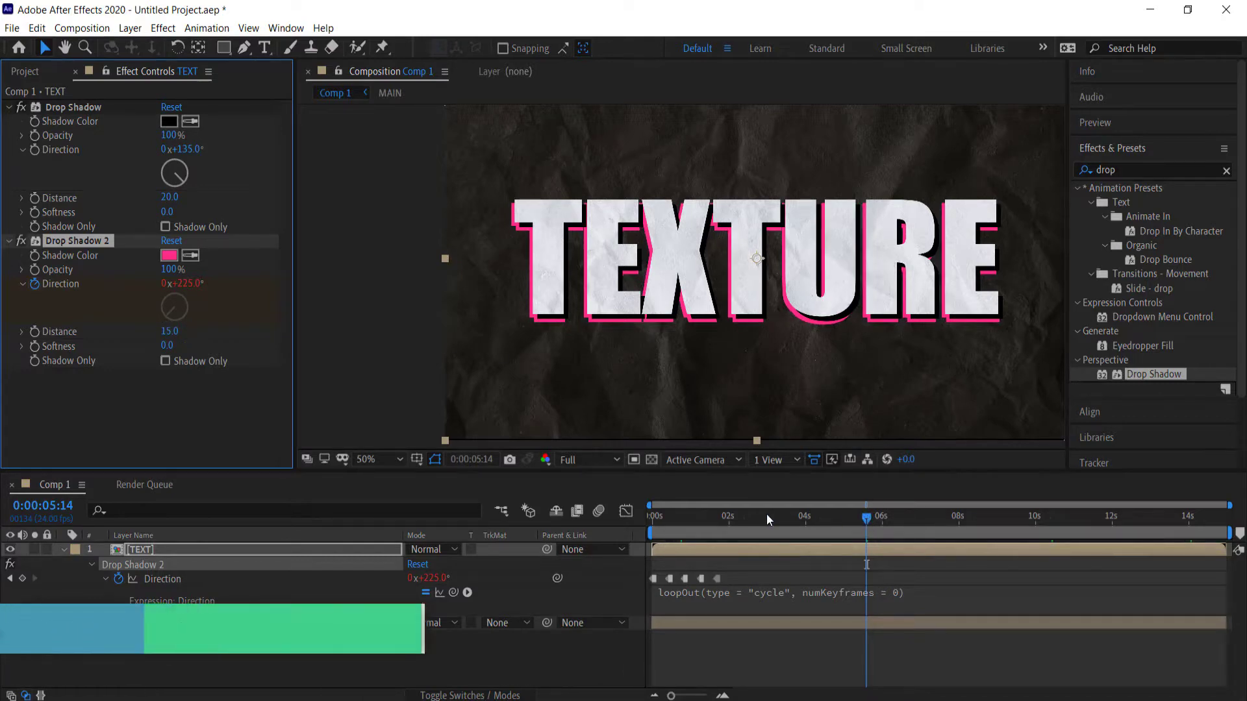
pyautogui.press('Home')
pyautogui.press('space')
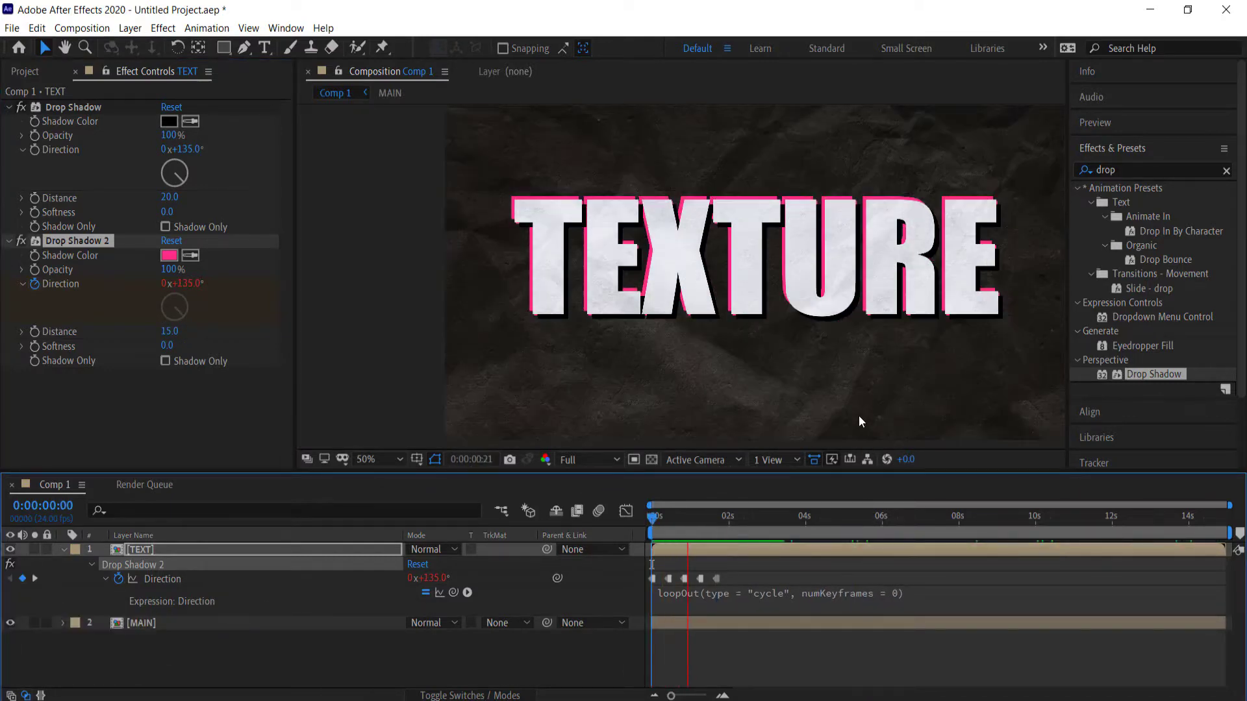